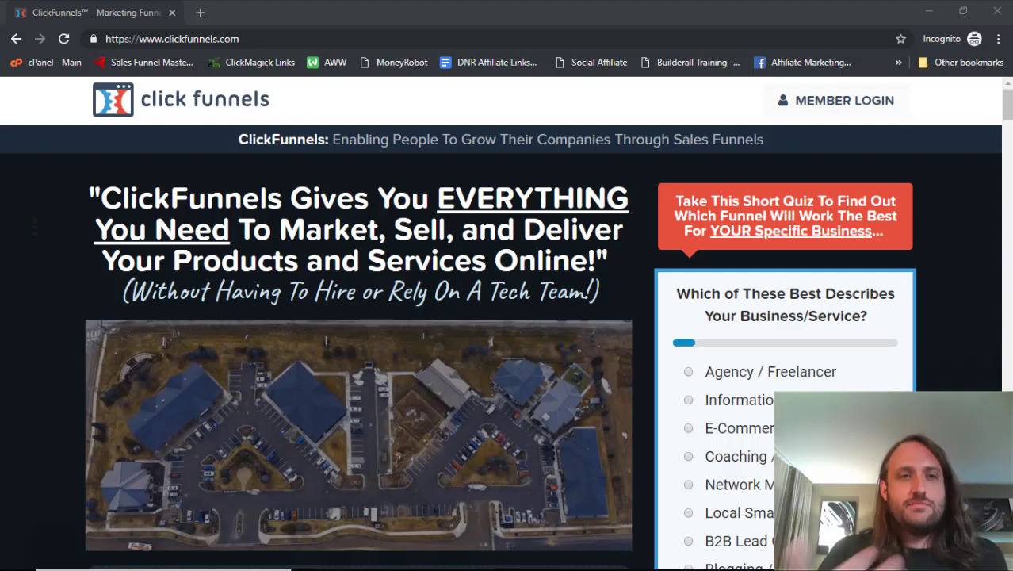
Review the ClickFunnels homepage's opening section, including the business quiz and the free 14-day trial offer
click(27, 230)
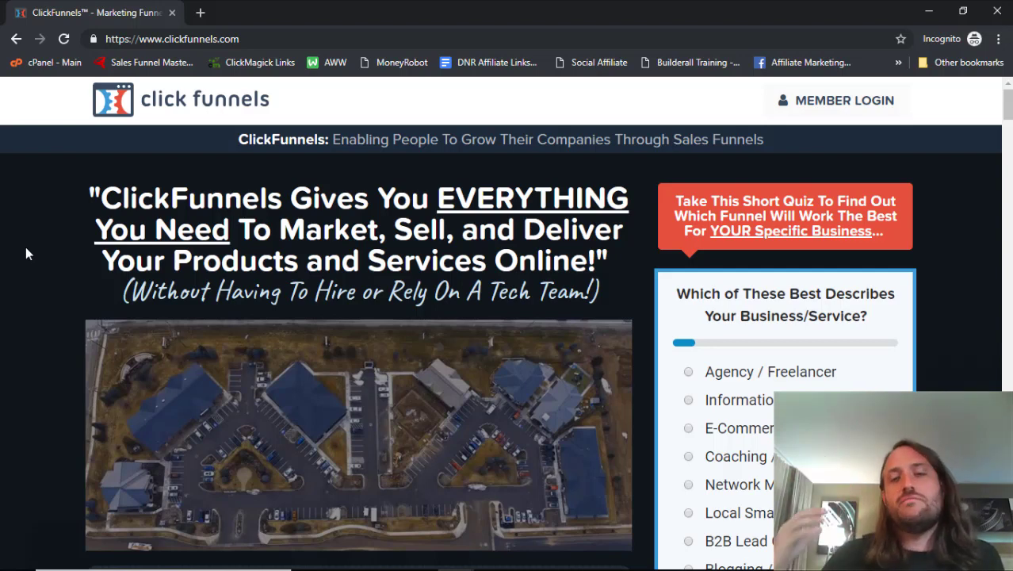
scroll(26, 253, down, 1)
scroll(26, 254, down, 1)
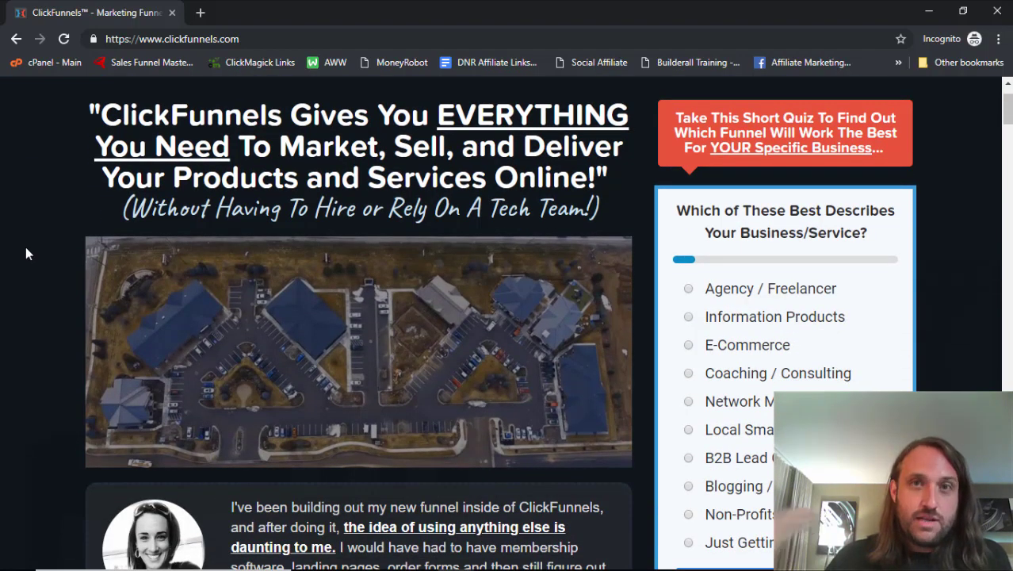
scroll(26, 253, down, 1)
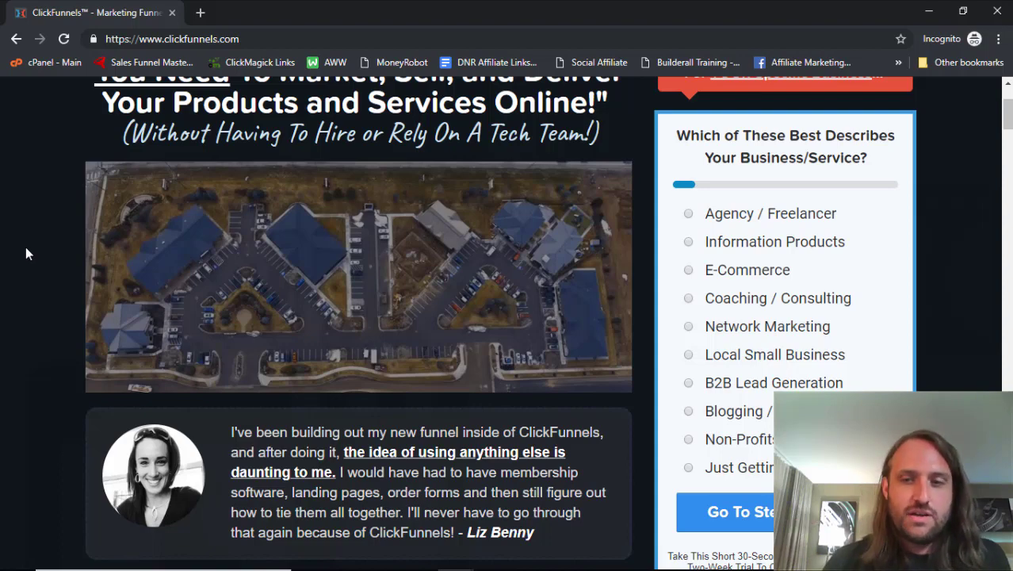
scroll(26, 253, down, 3)
scroll(26, 253, down, 2)
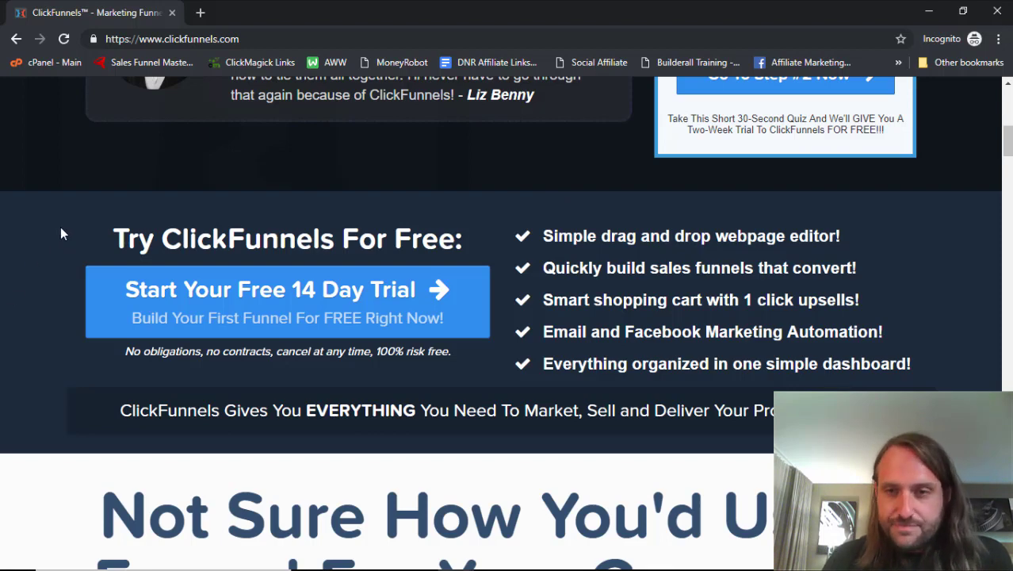
scroll(62, 231, down, 1)
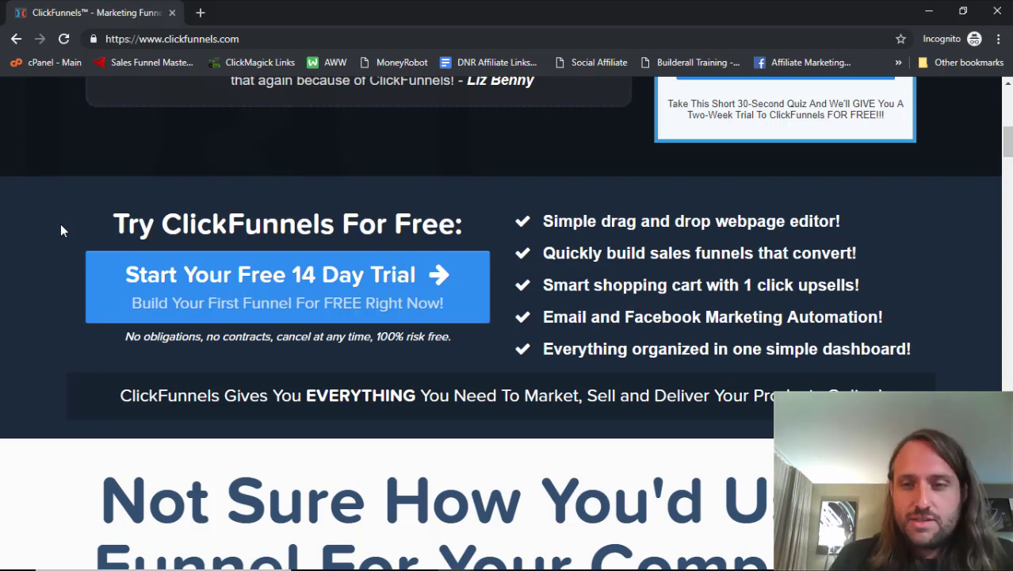
scroll(62, 230, down, 2)
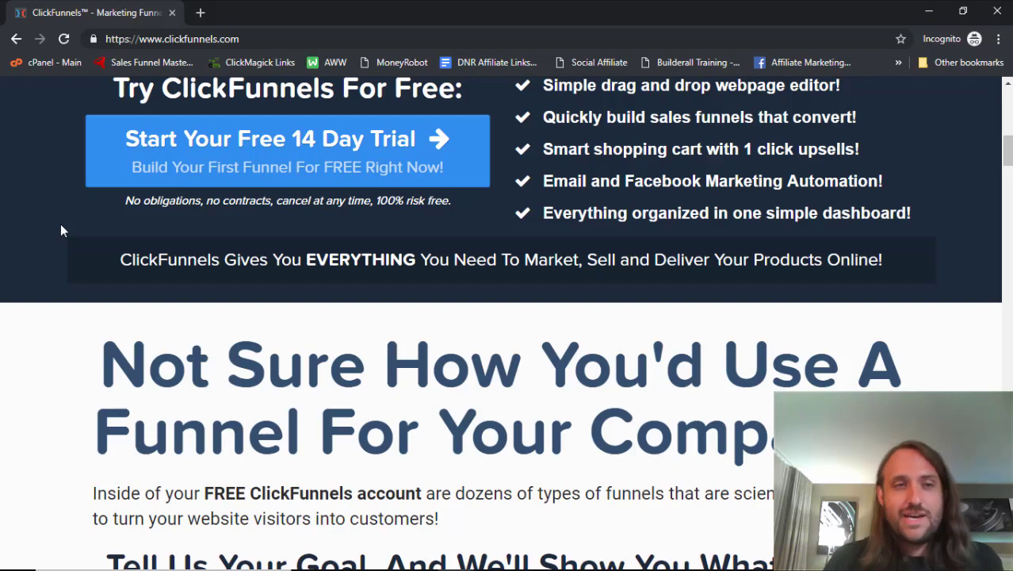
scroll(61, 230, up, 15)
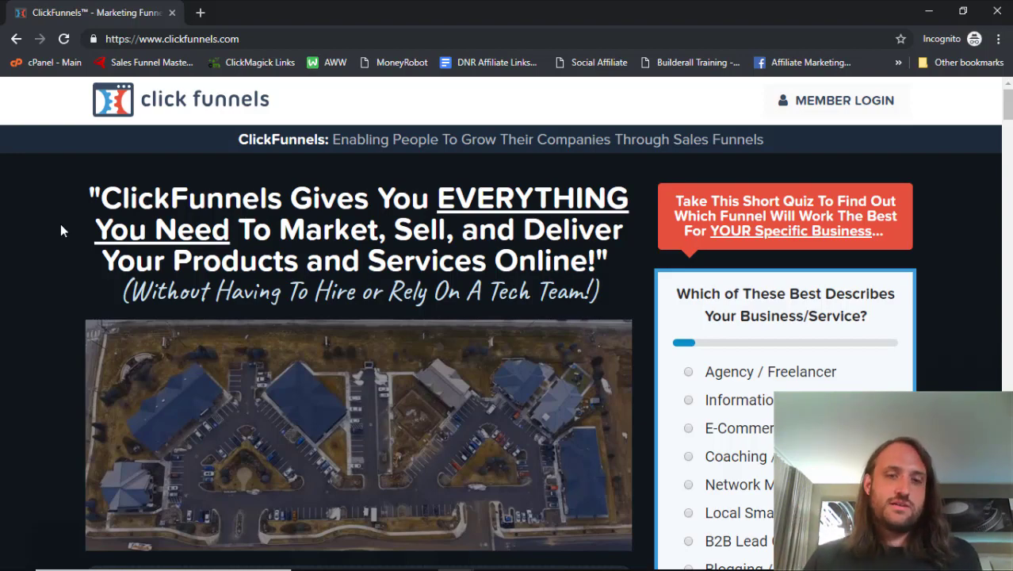
Examine the homepage's goal-based funnel options and the overview diagram of the bundled marketing tools
scroll(62, 230, down, 4)
scroll(62, 230, down, 7)
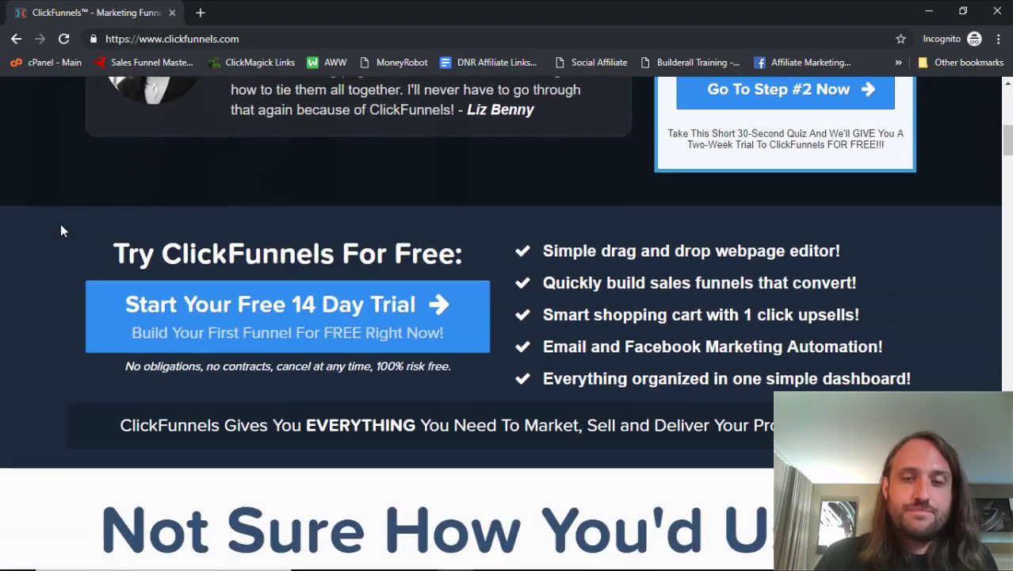
scroll(63, 230, down, 13)
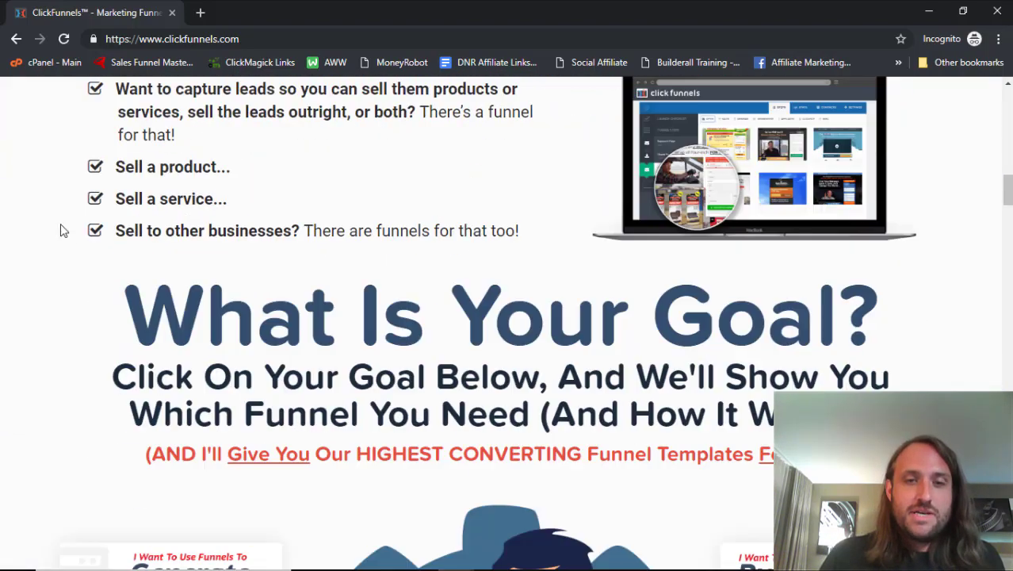
scroll(63, 229, up, 2)
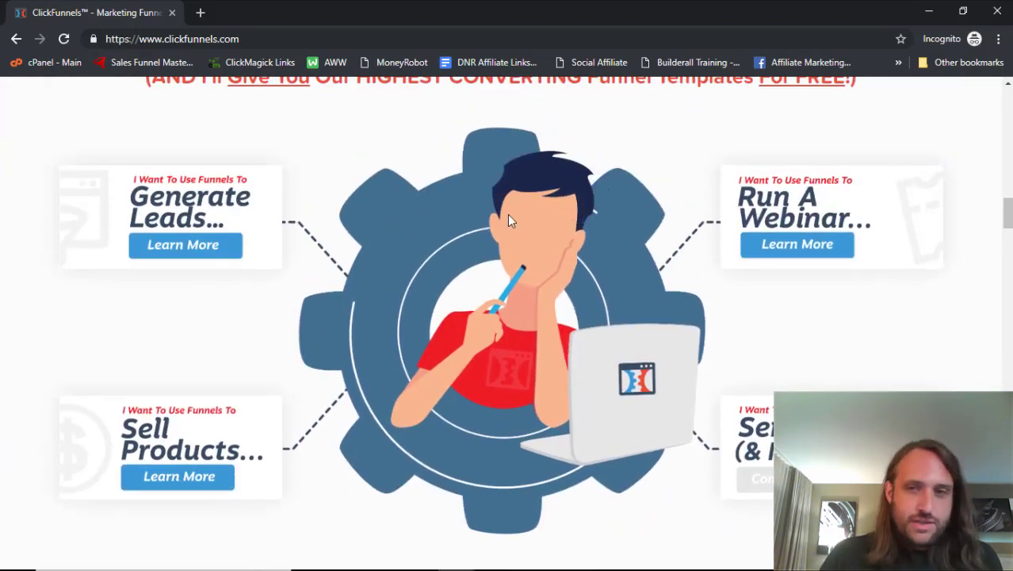
scroll(41, 284, down, 10)
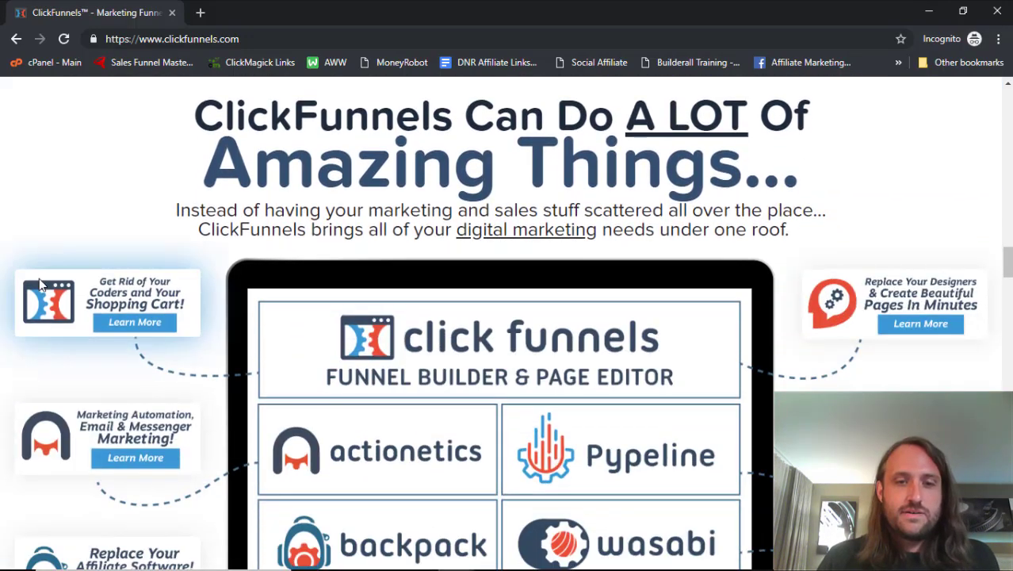
scroll(38, 277, down, 2)
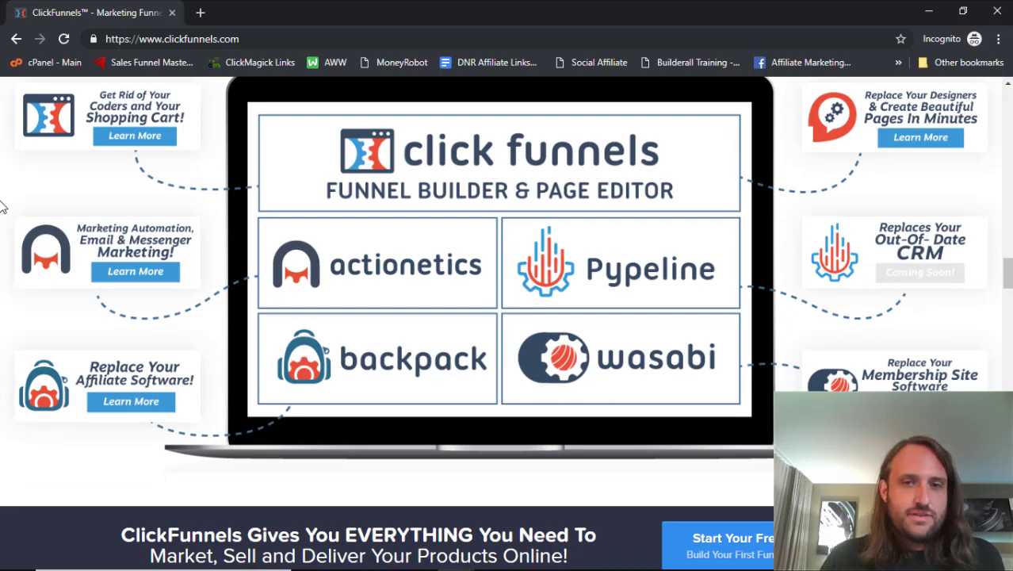
scroll(4, 198, down, 4)
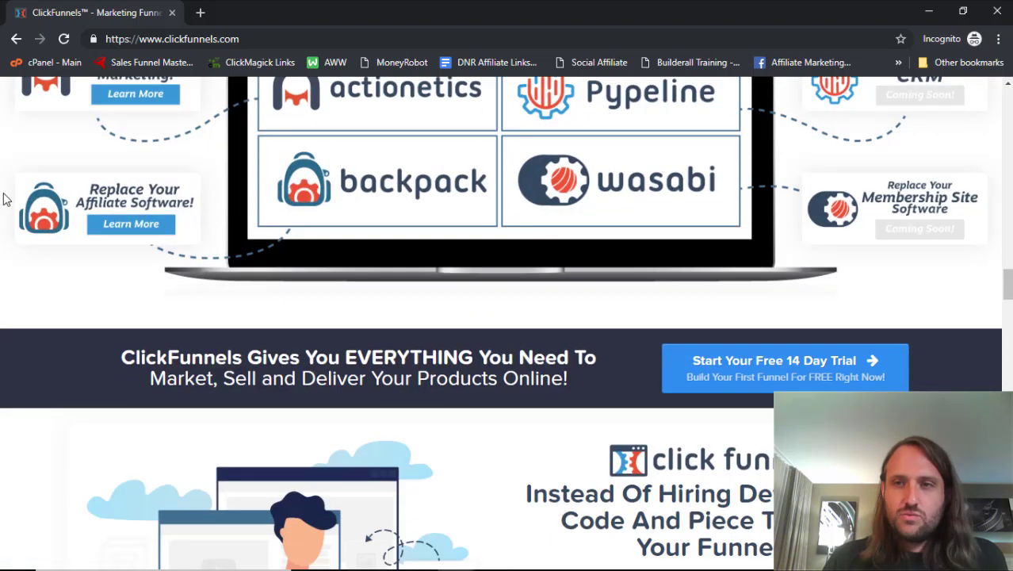
Skim the individual tool descriptions from the funnel builder through Backpack, and return to the funnel builder section
scroll(4, 198, down, 2)
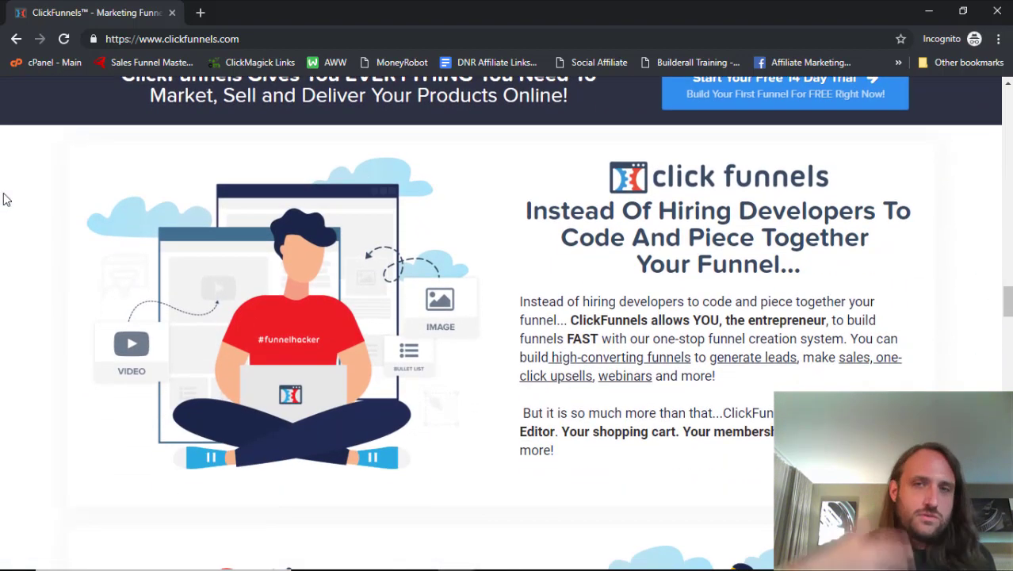
scroll(4, 198, down, 1)
scroll(4, 198, down, 5)
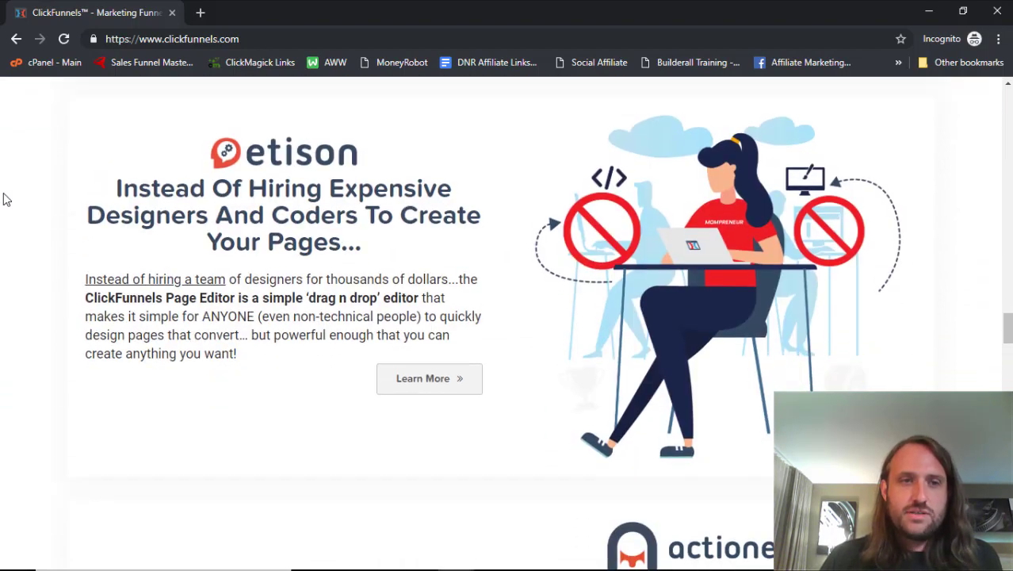
scroll(25, 227, down, 1)
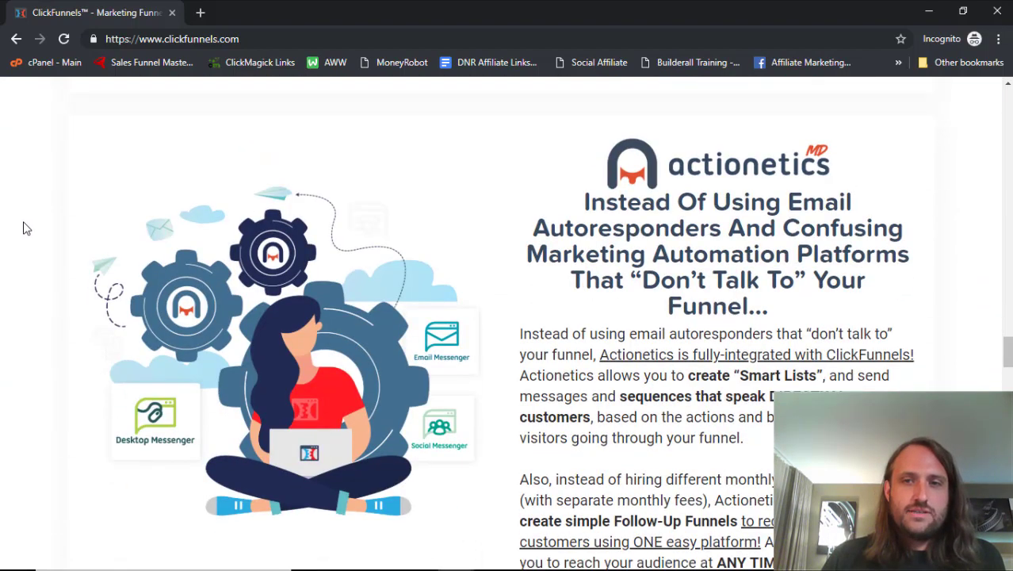
scroll(23, 228, up, 1)
scroll(23, 228, down, 6)
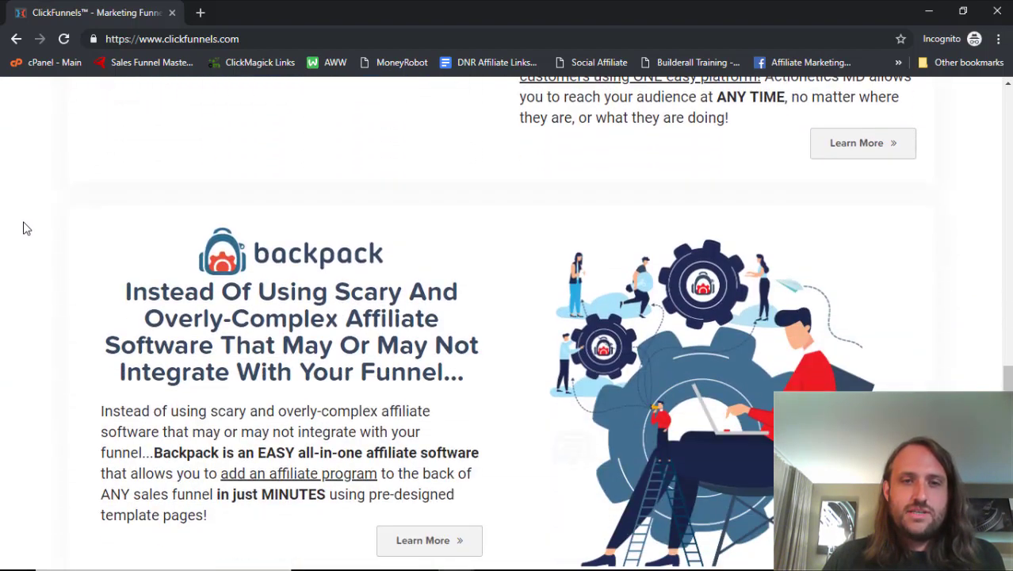
scroll(24, 229, up, 12)
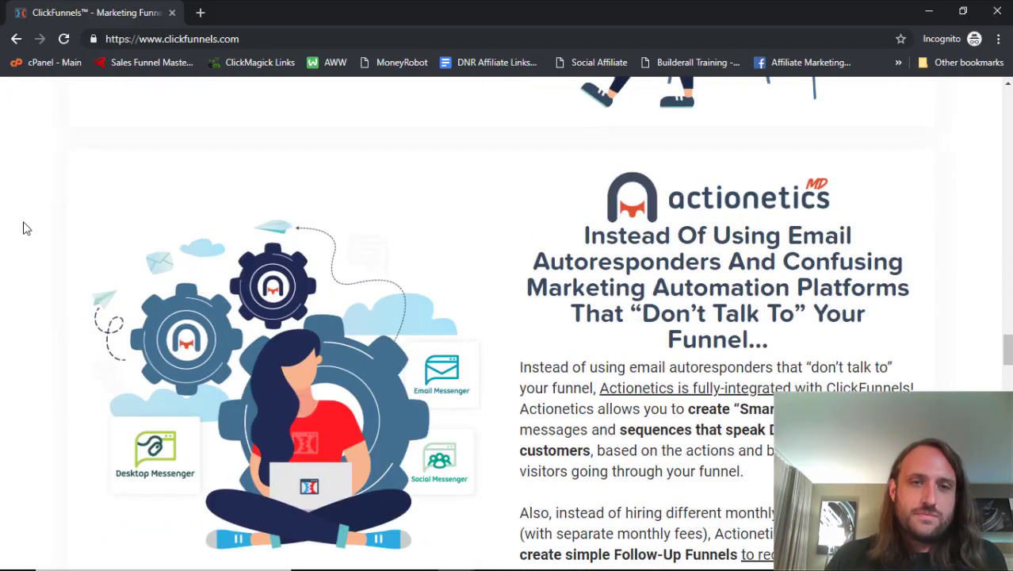
scroll(24, 228, down, 1)
scroll(23, 229, up, 5)
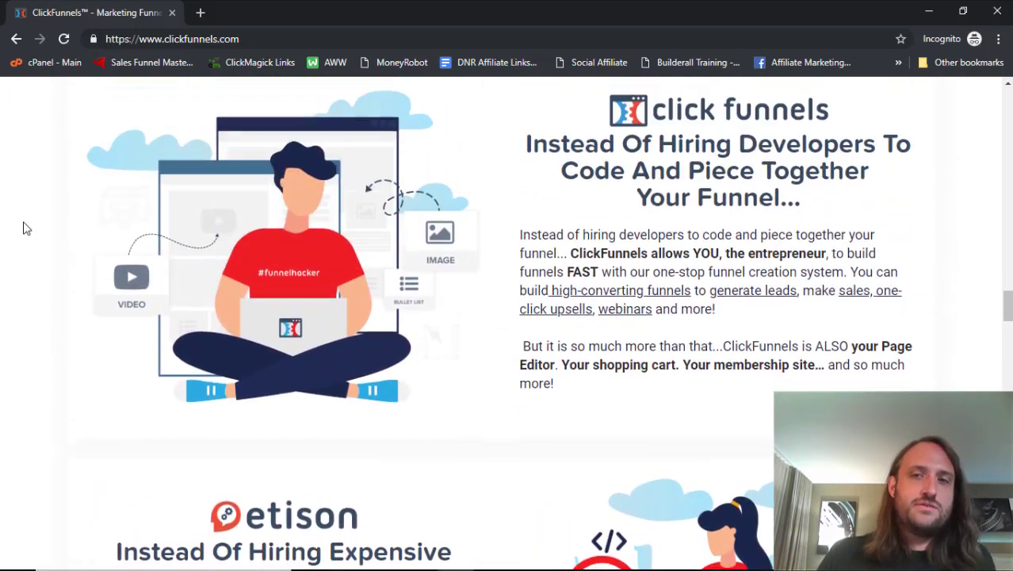
scroll(24, 229, down, 1)
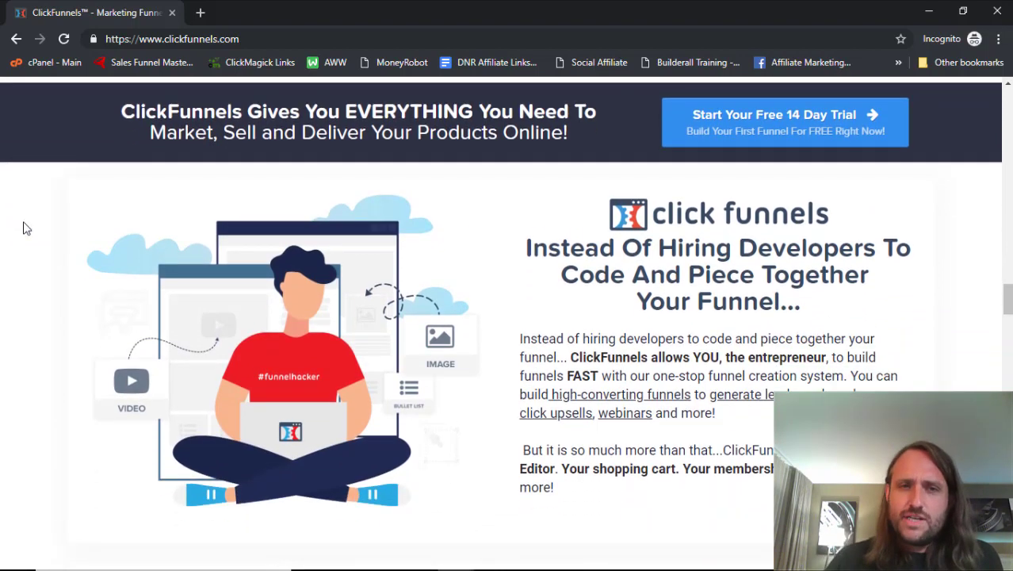
Read the Etison page editor, Actionetics MD and Backpack affiliate software descriptions in detail
scroll(24, 228, down, 5)
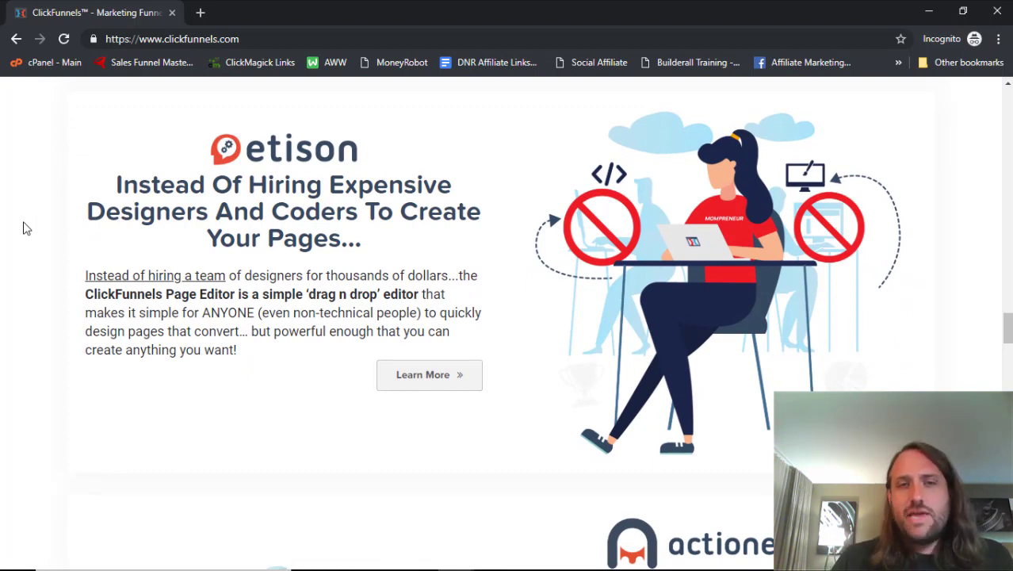
scroll(24, 228, down, 2)
scroll(23, 228, down, 4)
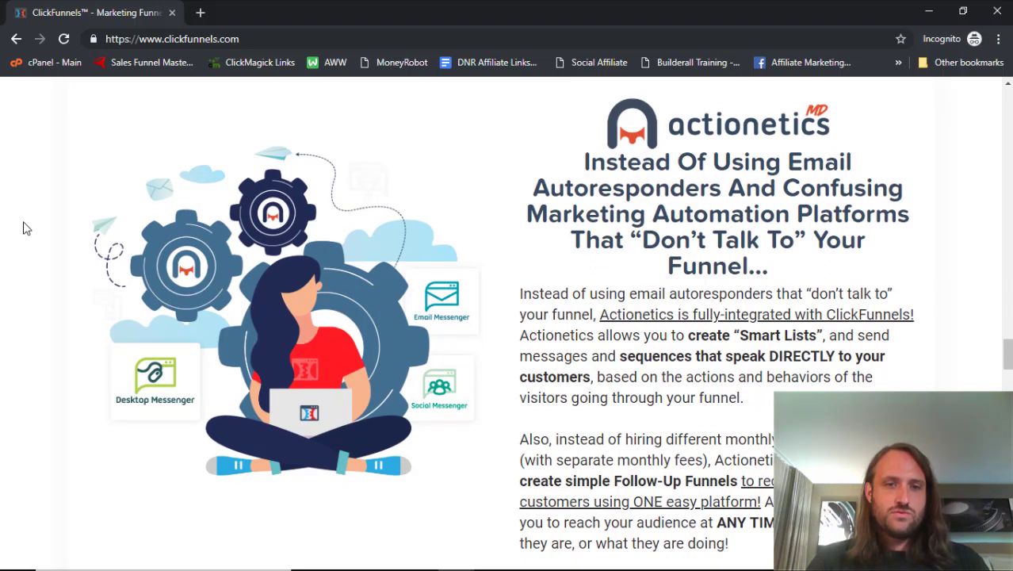
scroll(24, 228, down, 2)
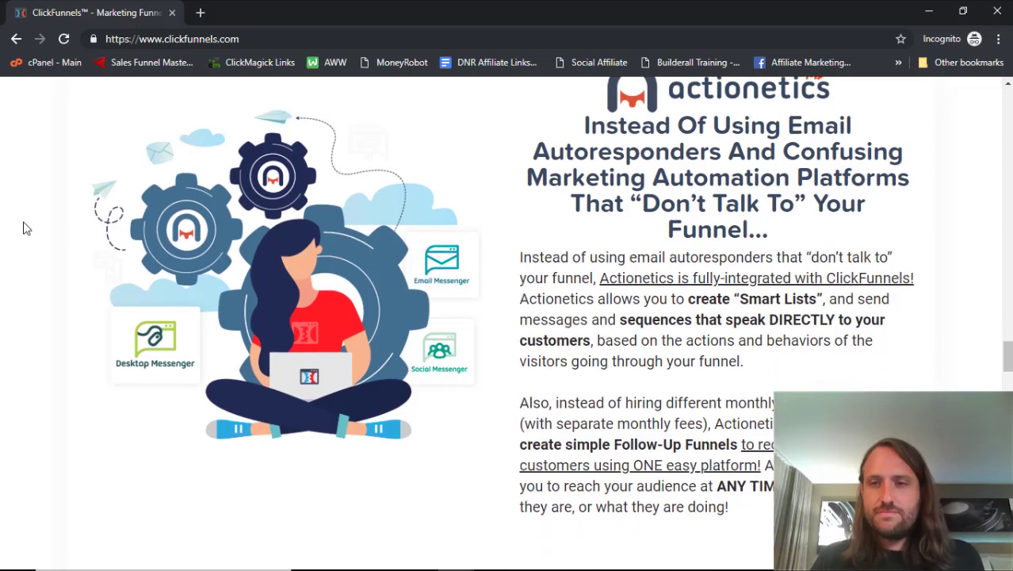
scroll(24, 229, down, 2)
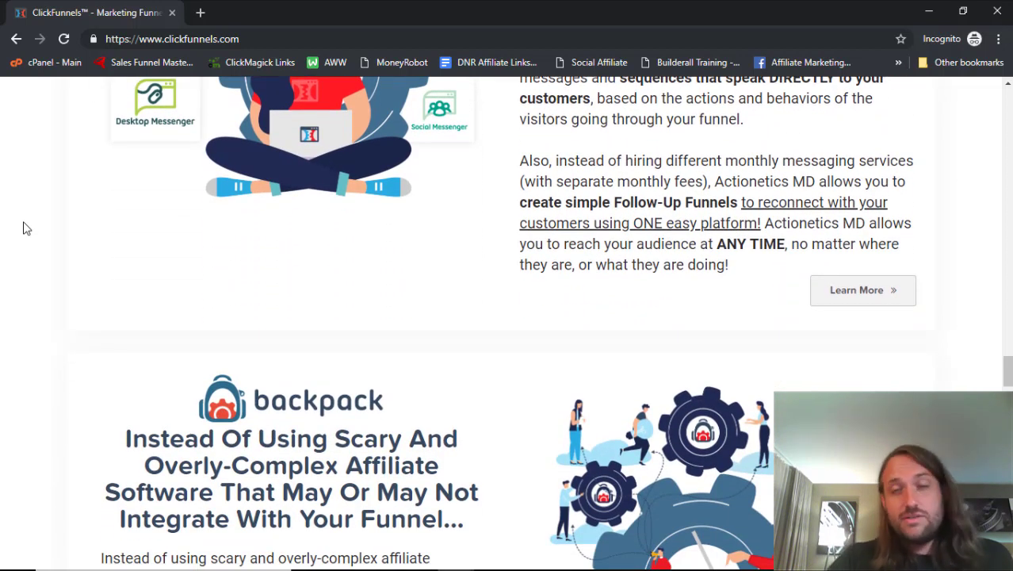
scroll(24, 228, down, 1)
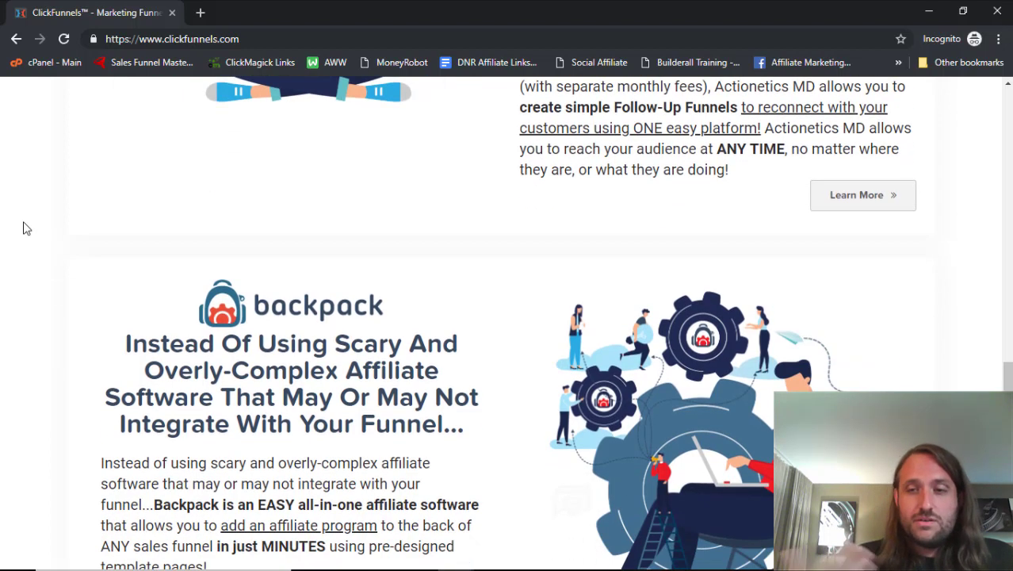
scroll(24, 228, down, 2)
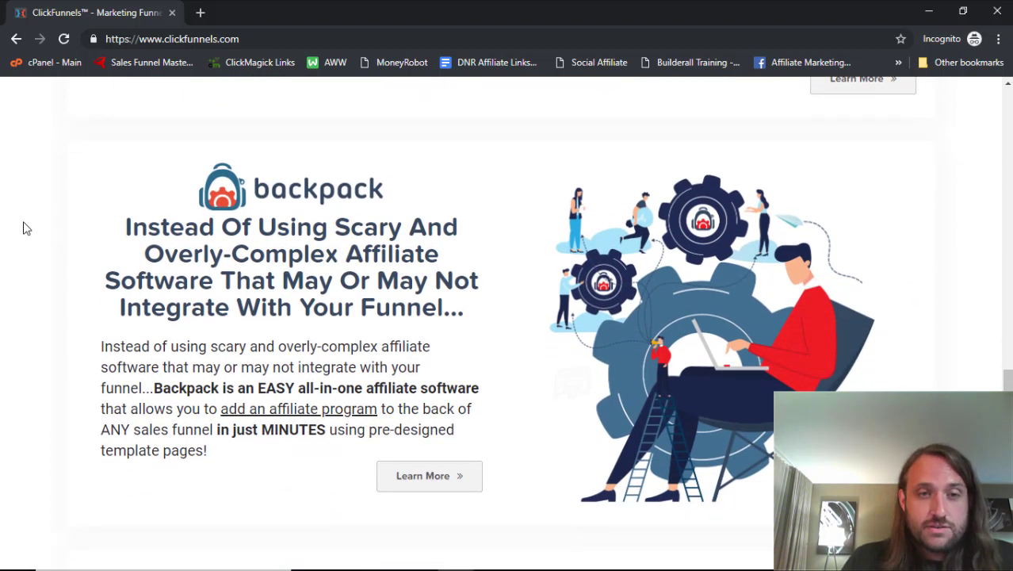
scroll(24, 228, down, 1)
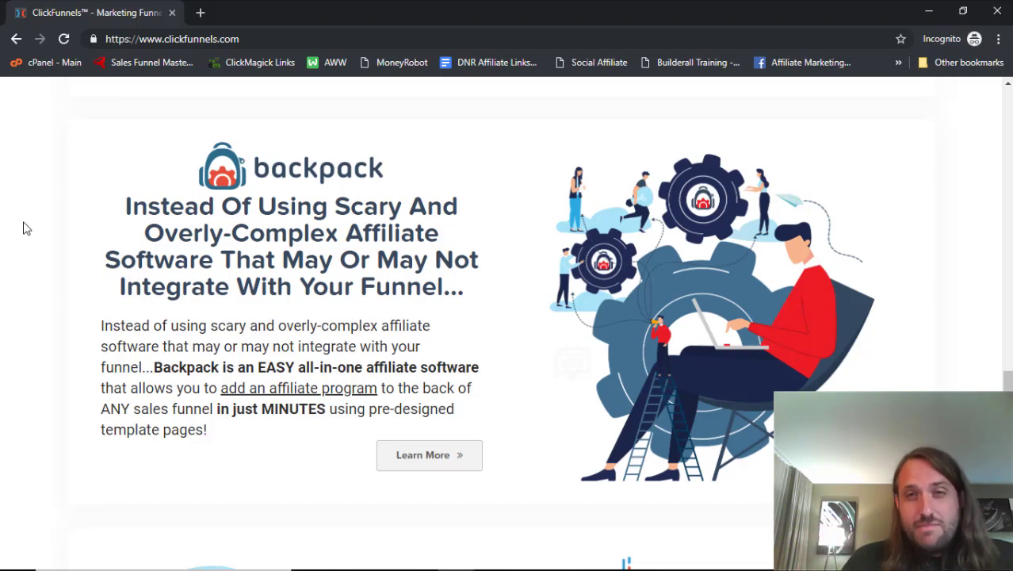
scroll(24, 229, down, 1)
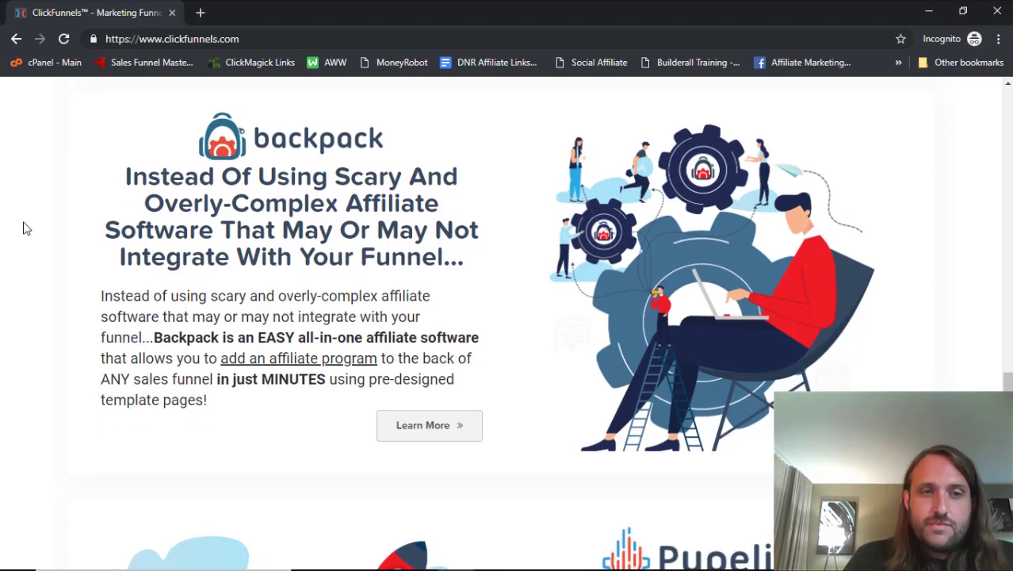
scroll(24, 228, up, 2)
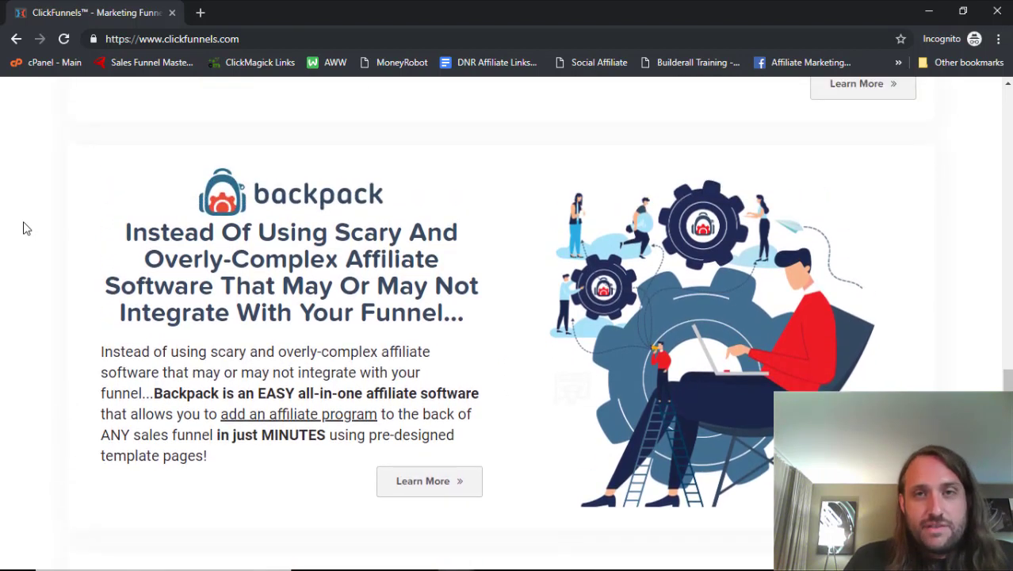
Read the Pypeline CRM and Wasabi membership site descriptions, continuing past the testimonial to the repeated free trial offer
scroll(24, 228, down, 5)
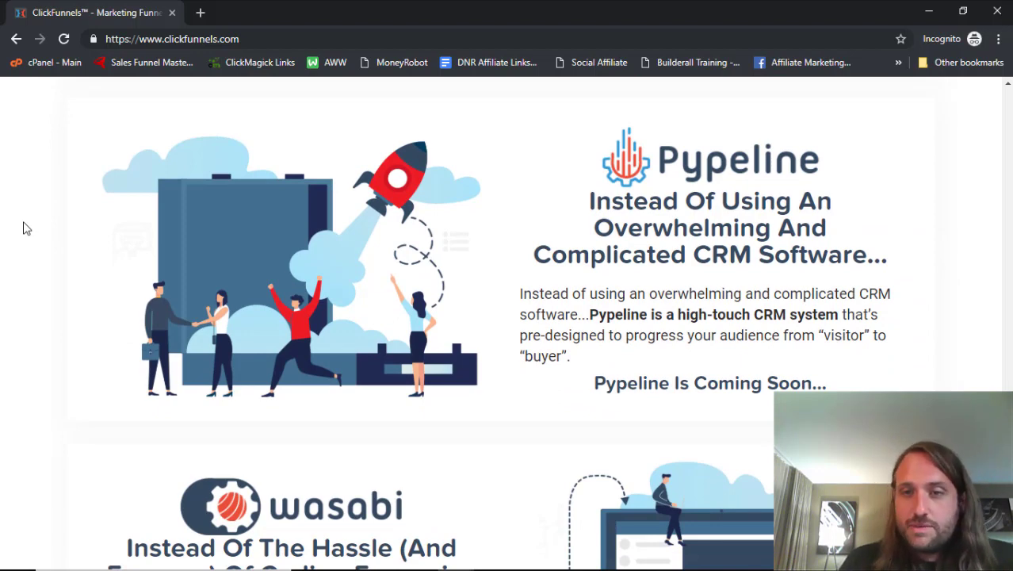
scroll(24, 228, down, 1)
scroll(24, 228, up, 1)
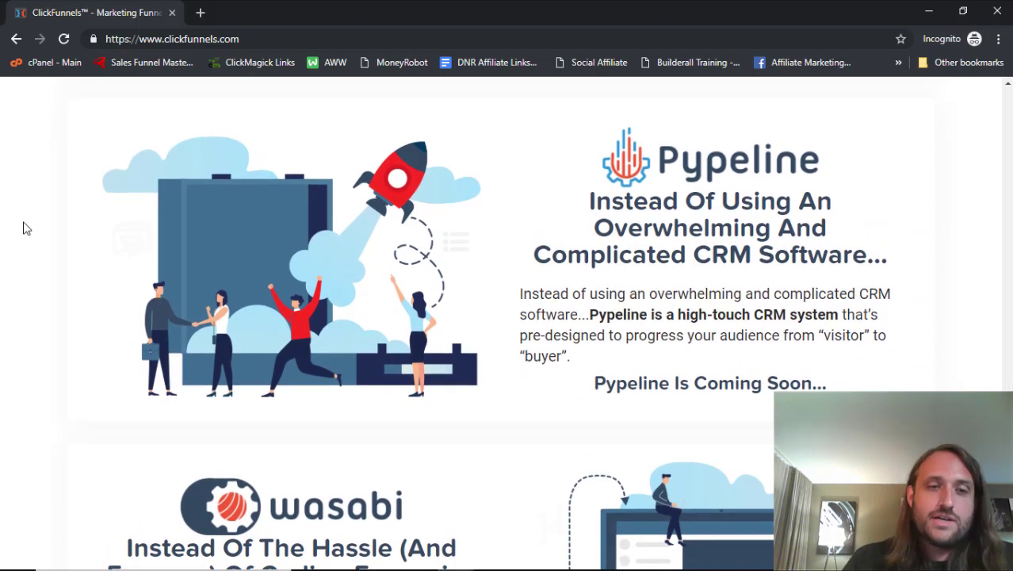
scroll(23, 228, down, 3)
scroll(24, 228, down, 1)
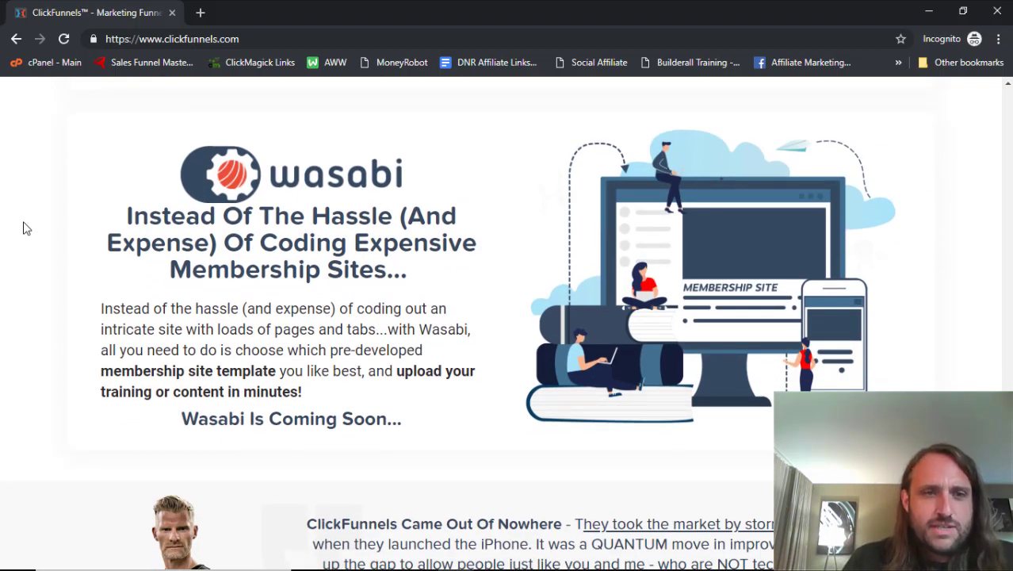
scroll(24, 228, down, 1)
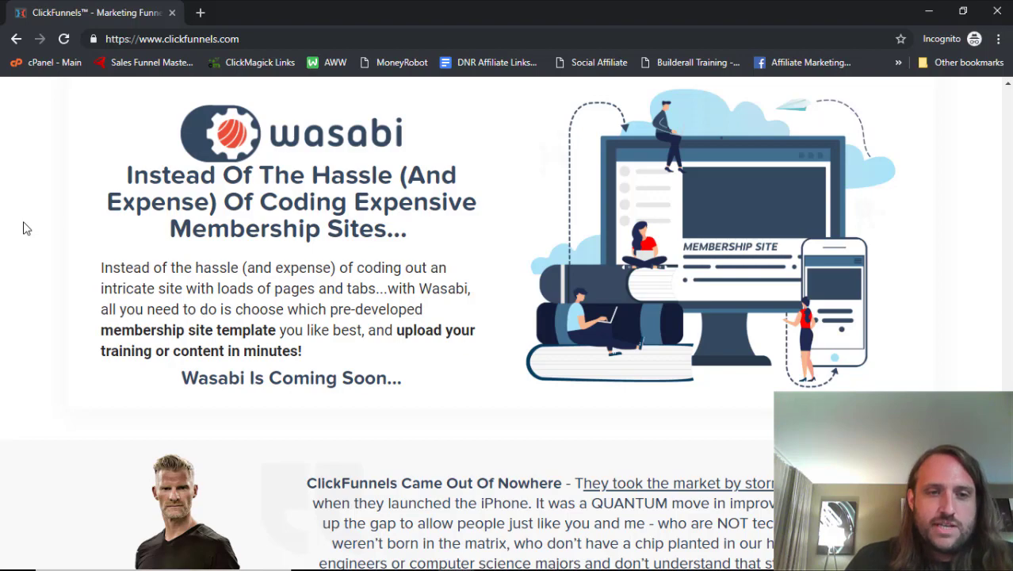
scroll(24, 228, down, 3)
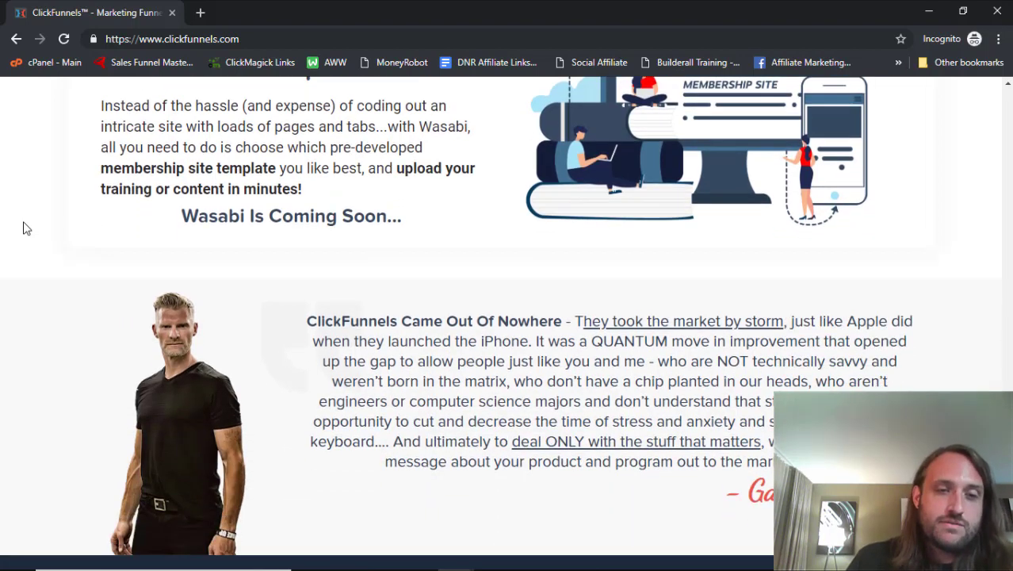
scroll(24, 228, down, 5)
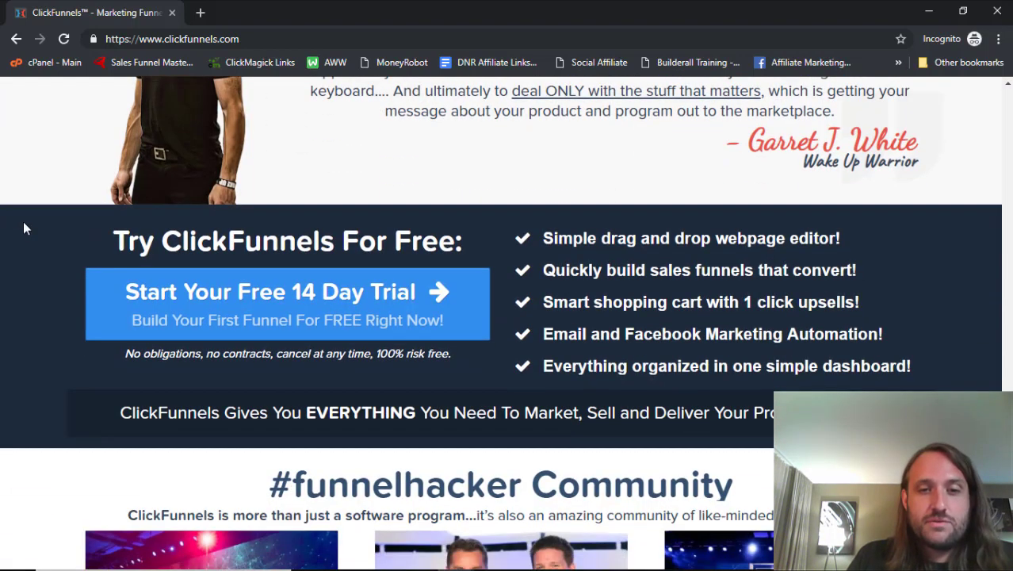
Skim the homepage's remaining #funnelhacker Community and Giving Back sections, and close the page to return to the account's funnel list
scroll(24, 228, up, 5)
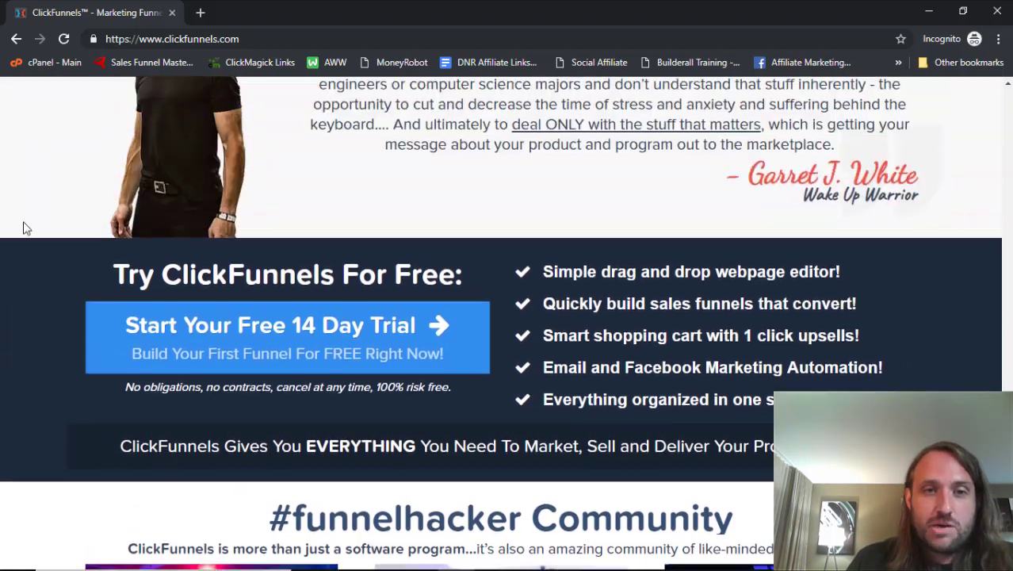
scroll(24, 229, up, 2)
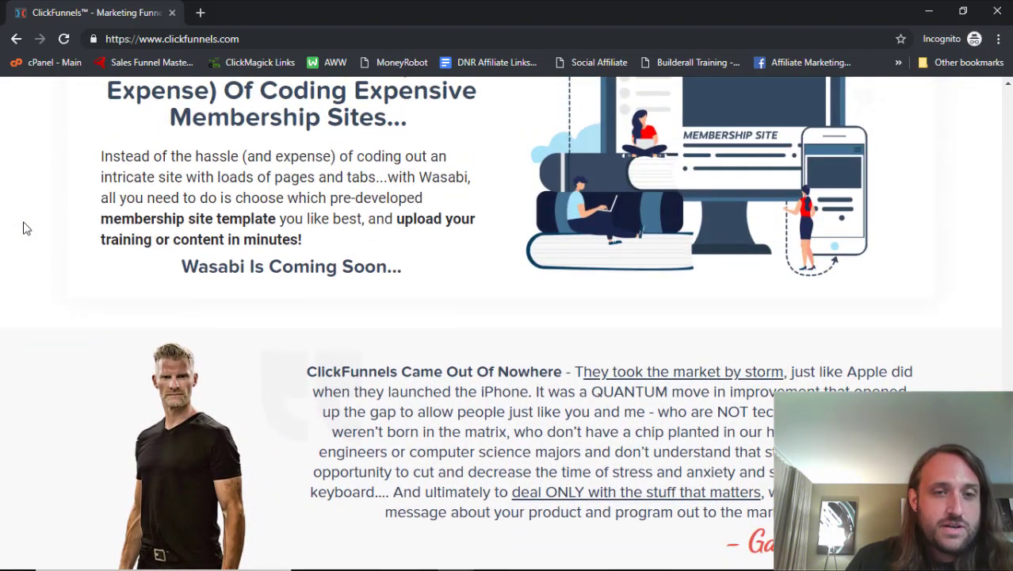
scroll(24, 228, down, 5)
scroll(24, 229, down, 5)
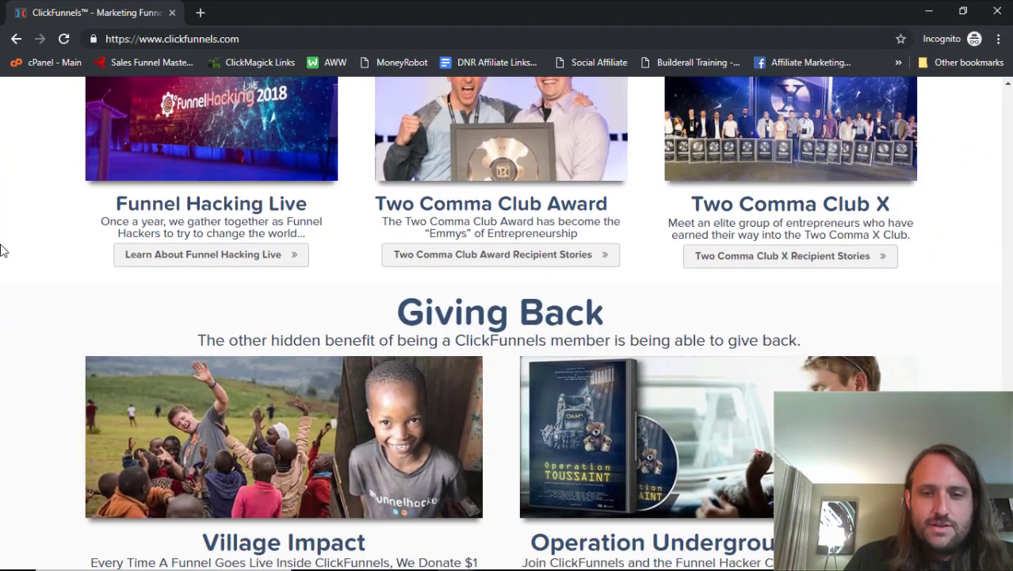
scroll(48, 158, down, 2)
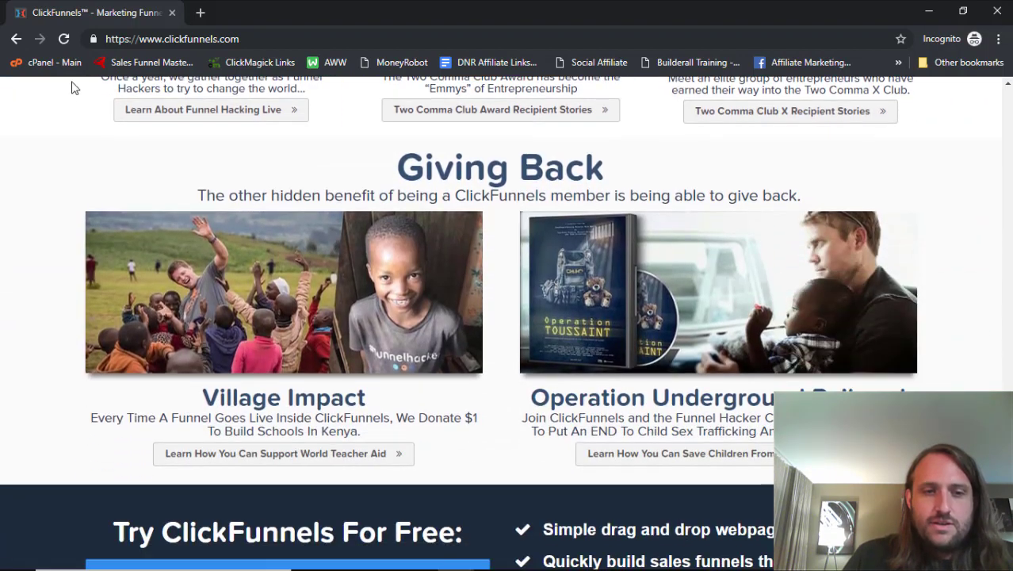
click(173, 13)
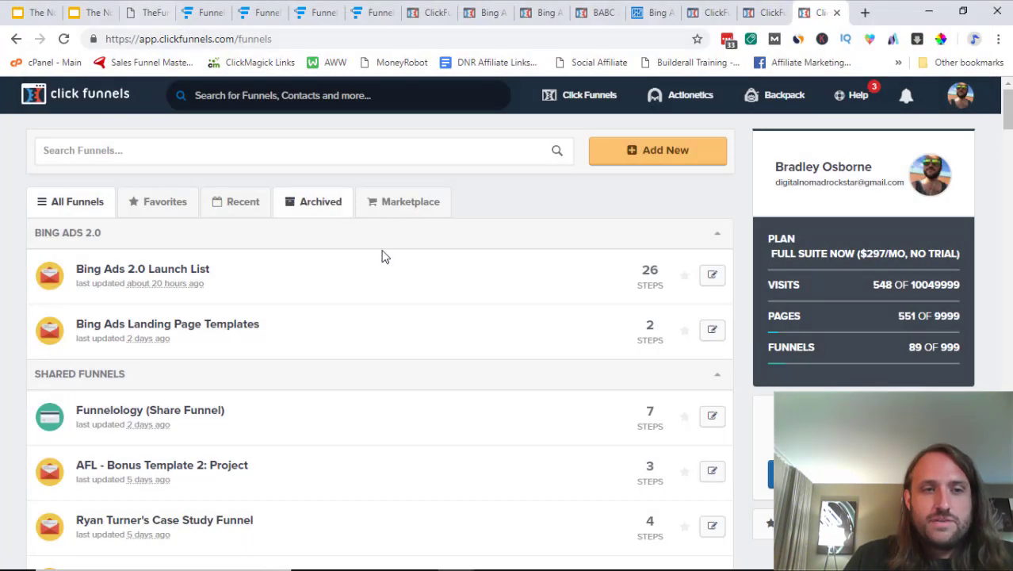
Build a Collect Emails funnel named "new test funnel" with the Classic Funnel Builder, leaving the group tag empty
click(654, 161)
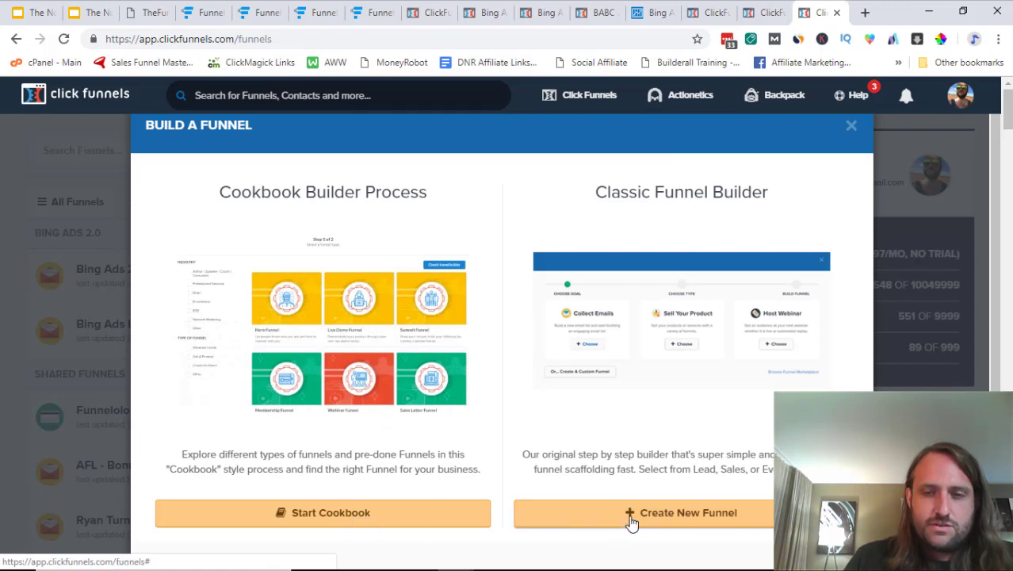
click(664, 514)
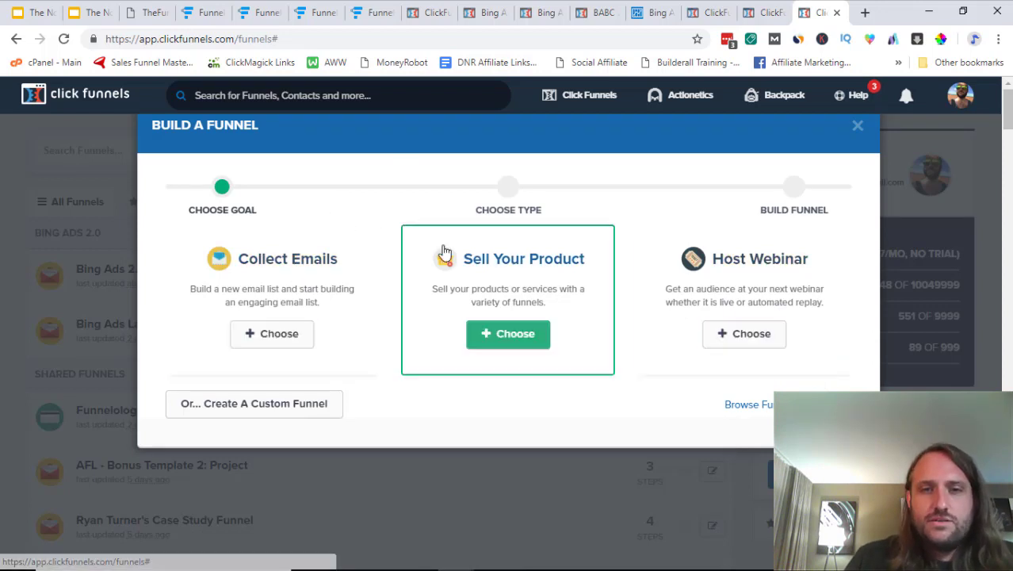
click(279, 336)
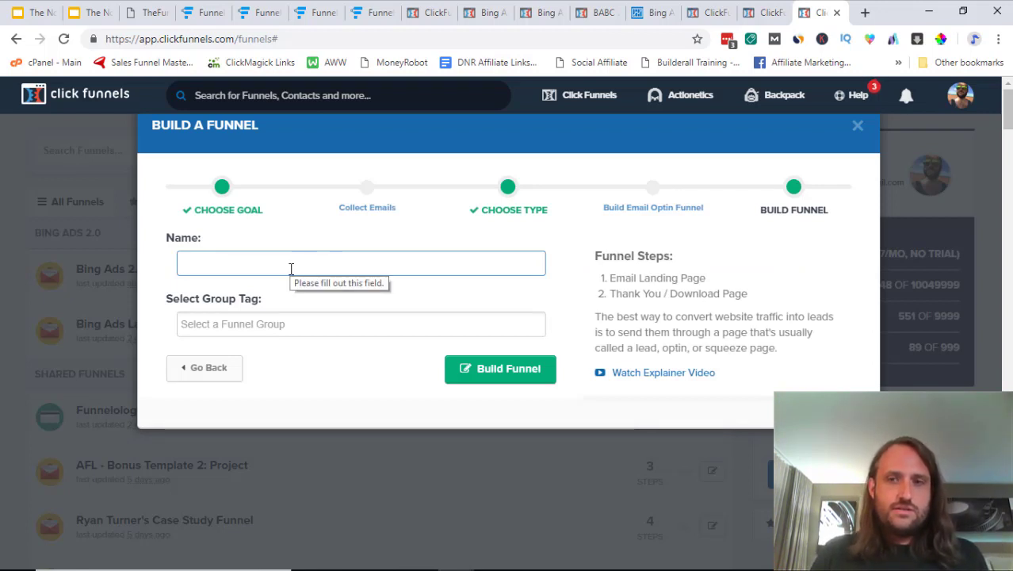
text(new test fu)
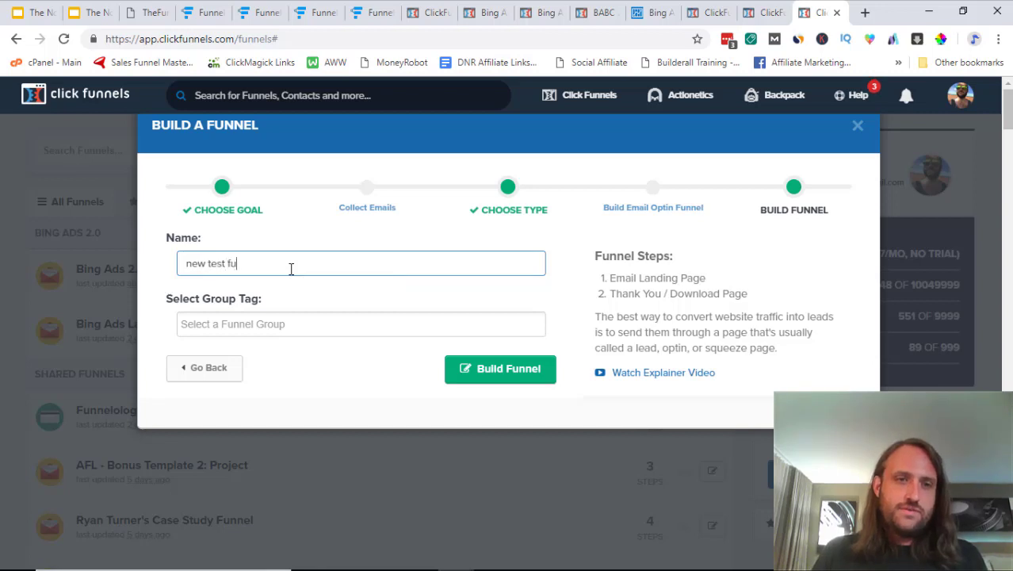
text(nnel)
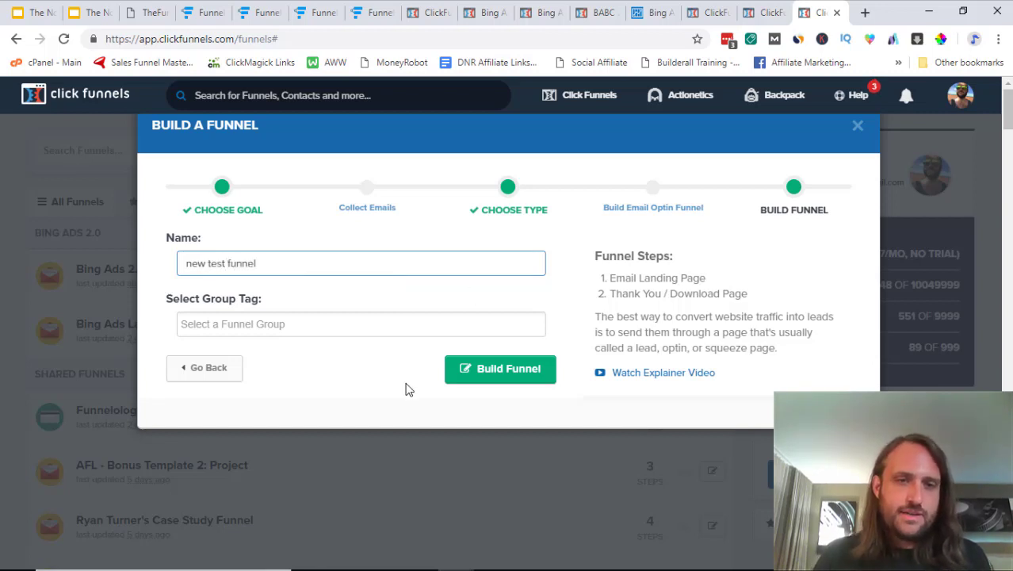
click(491, 373)
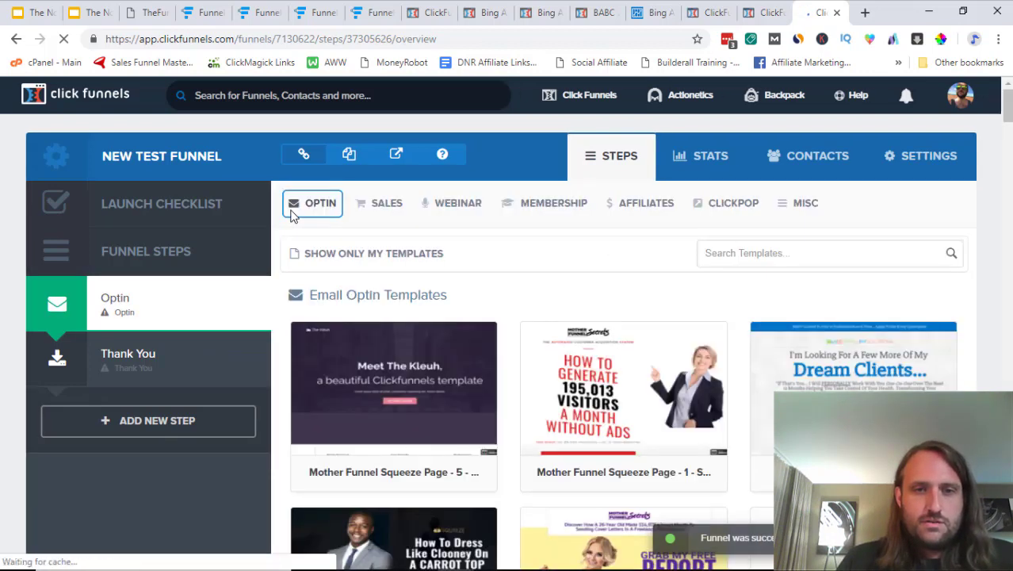
Examine the new funnel's Optin page types, template categories and first rows of Email Optin Templates
click(291, 211)
scroll(291, 216, down, 1)
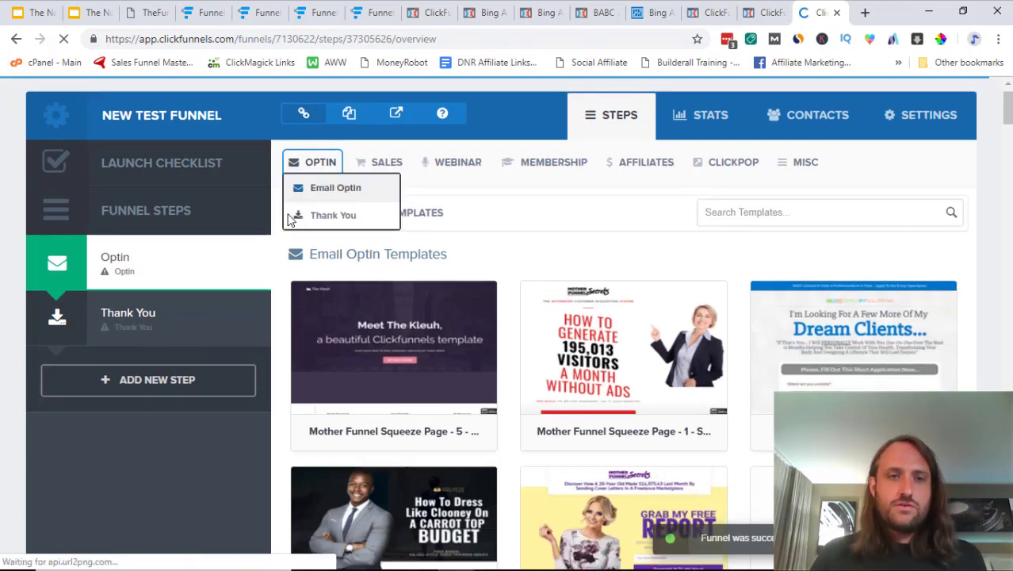
scroll(276, 222, down, 3)
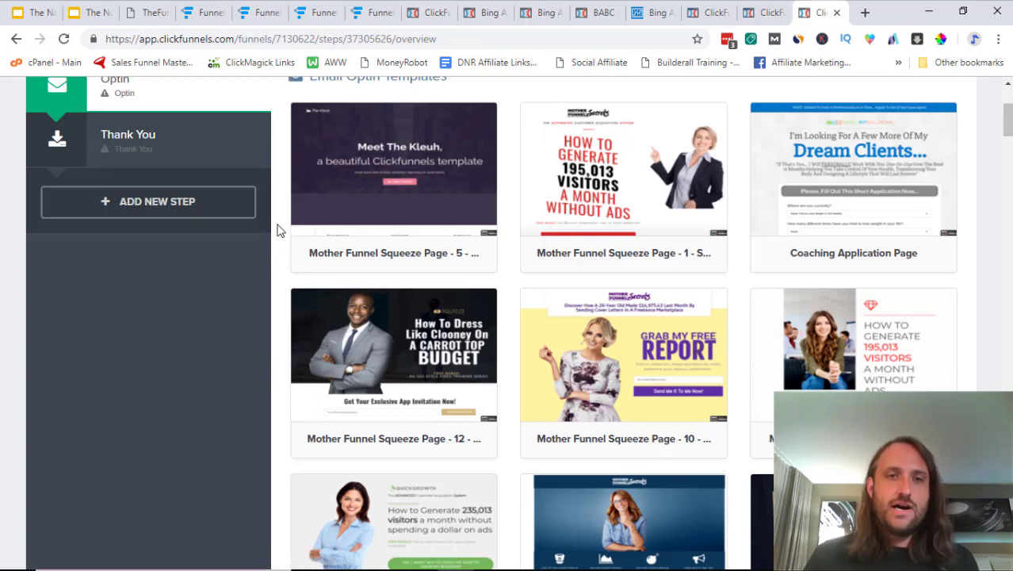
scroll(277, 230, up, 3)
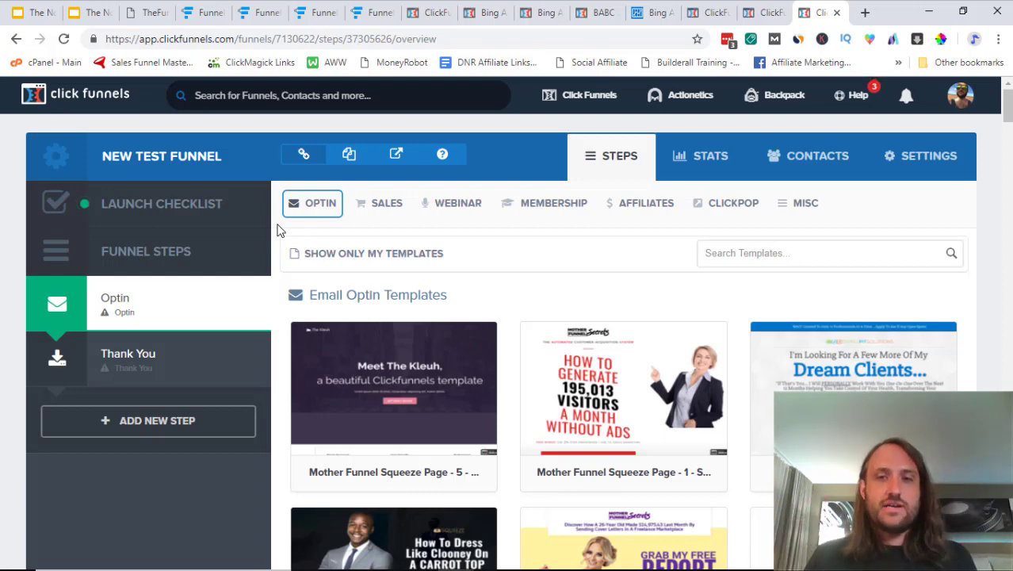
scroll(278, 230, down, 1)
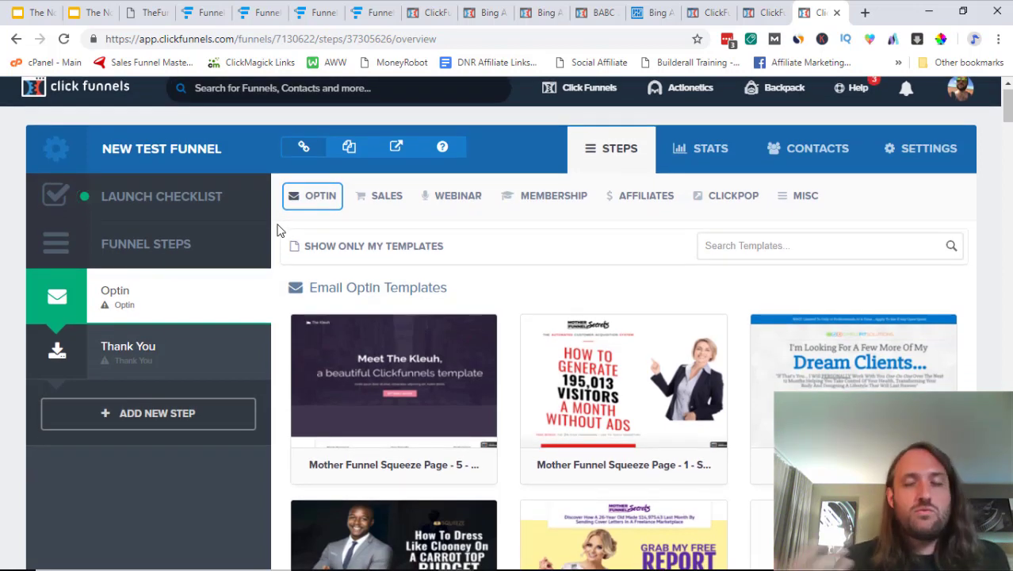
scroll(278, 230, down, 1)
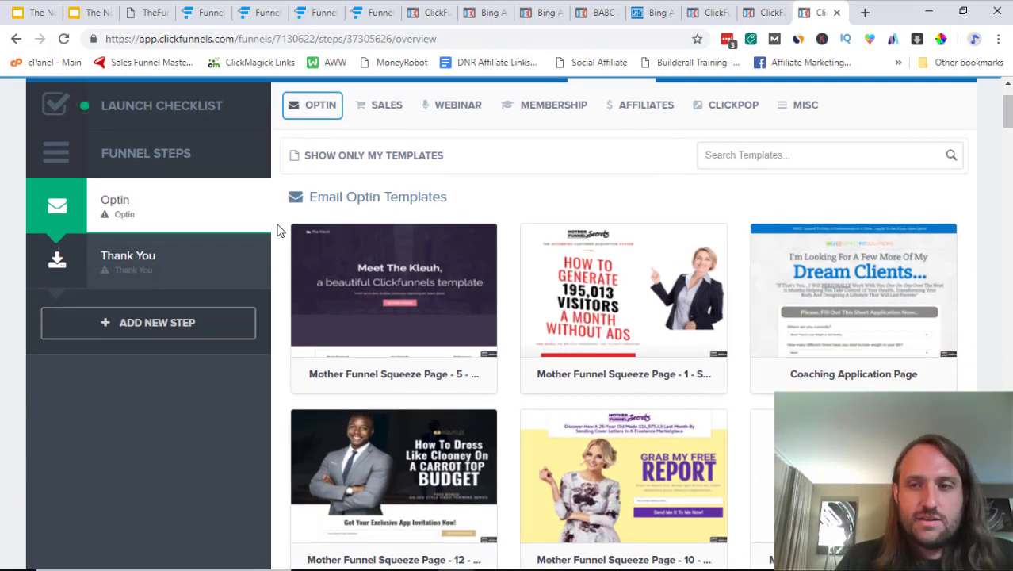
scroll(278, 230, down, 1)
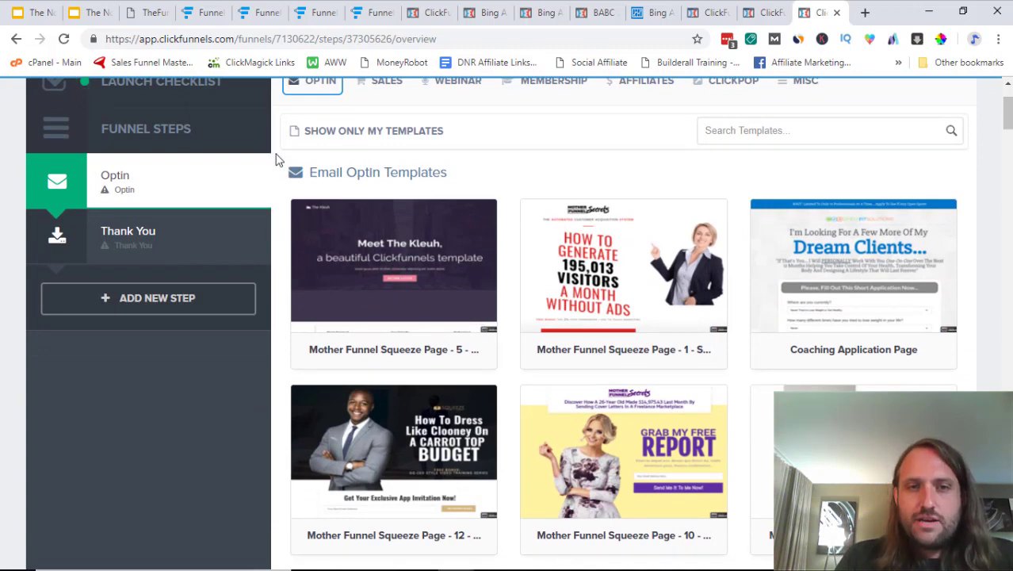
scroll(285, 176, up, 2)
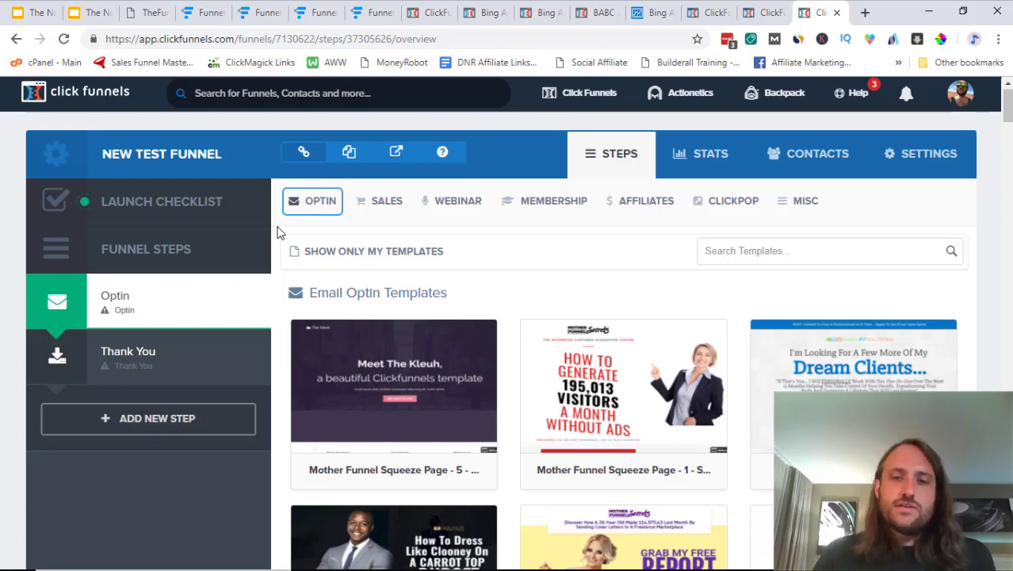
scroll(277, 233, down, 1)
scroll(277, 232, down, 2)
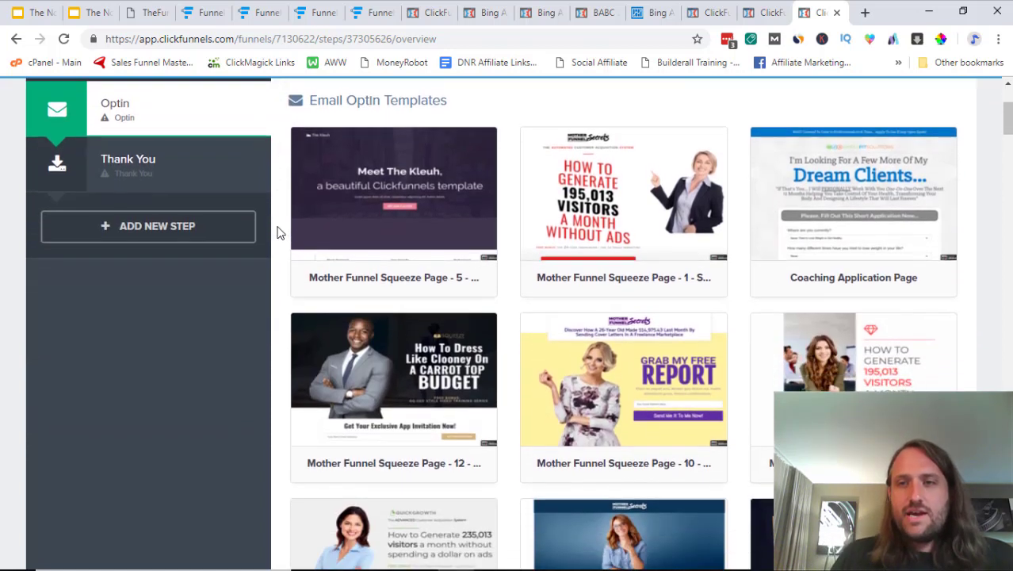
scroll(278, 231, down, 3)
scroll(278, 230, up, 6)
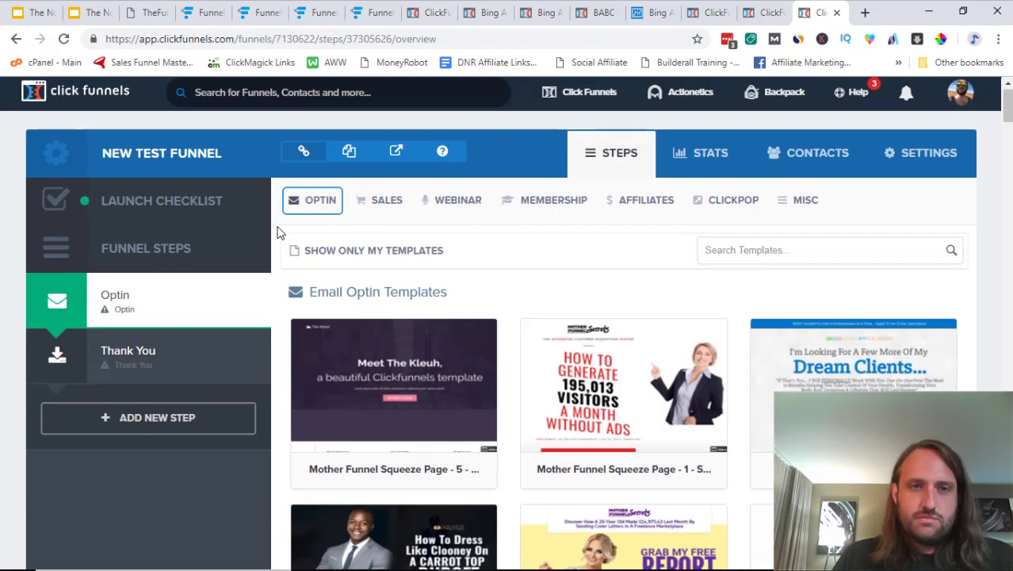
mouse_move(310, 202)
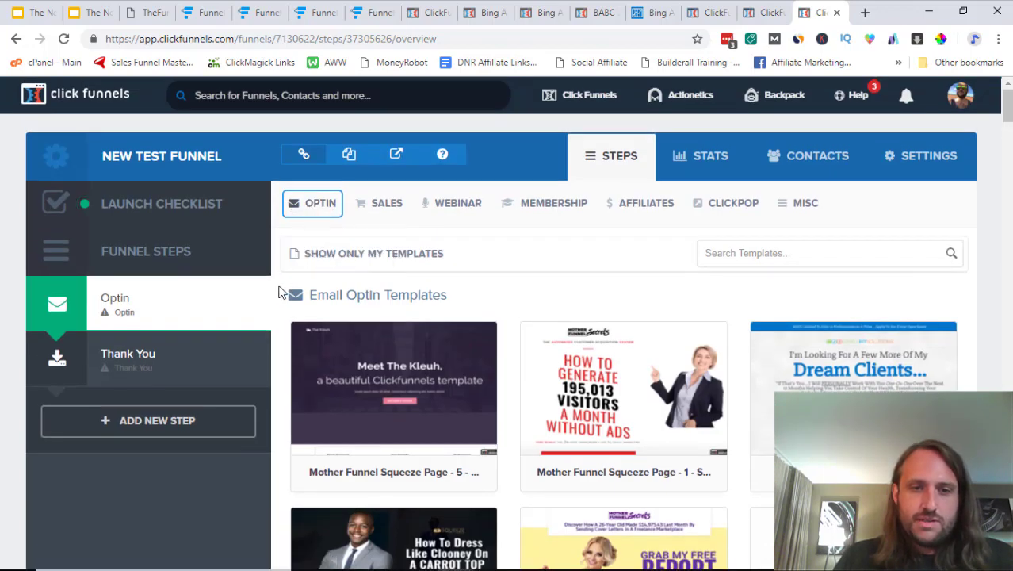
Preview the Mother Funnel Squeeze Page - 5 template, look through its page sections, and close the preview
scroll(281, 290, down, 2)
scroll(317, 292, down, 1)
mouse_move(395, 291)
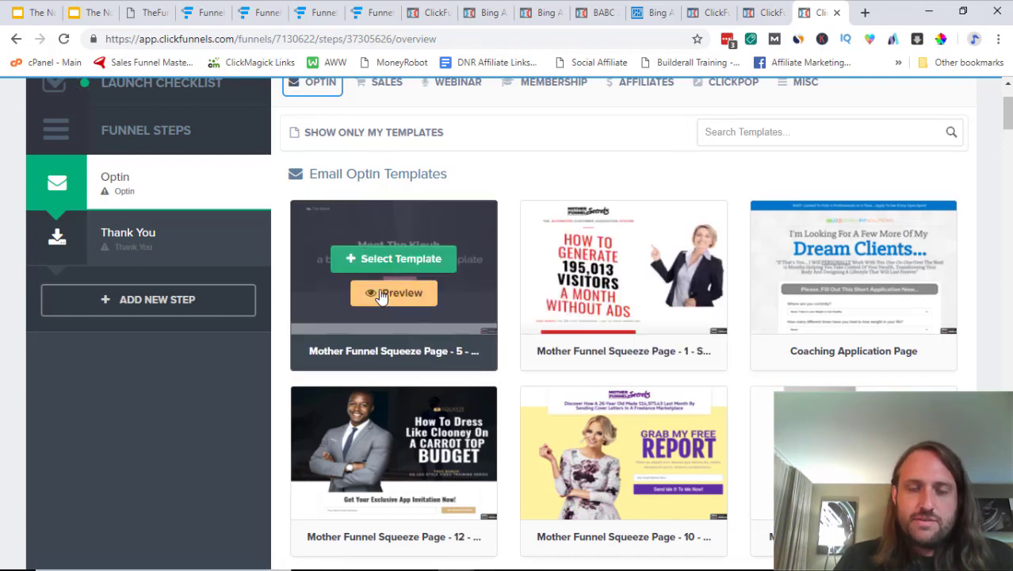
click(381, 295)
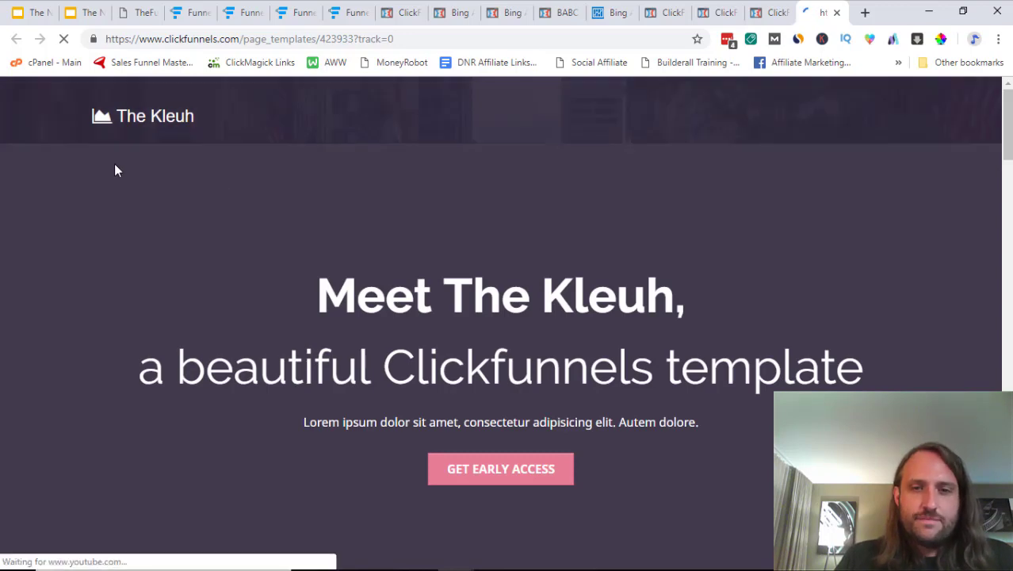
scroll(115, 170, down, 3)
scroll(116, 194, down, 10)
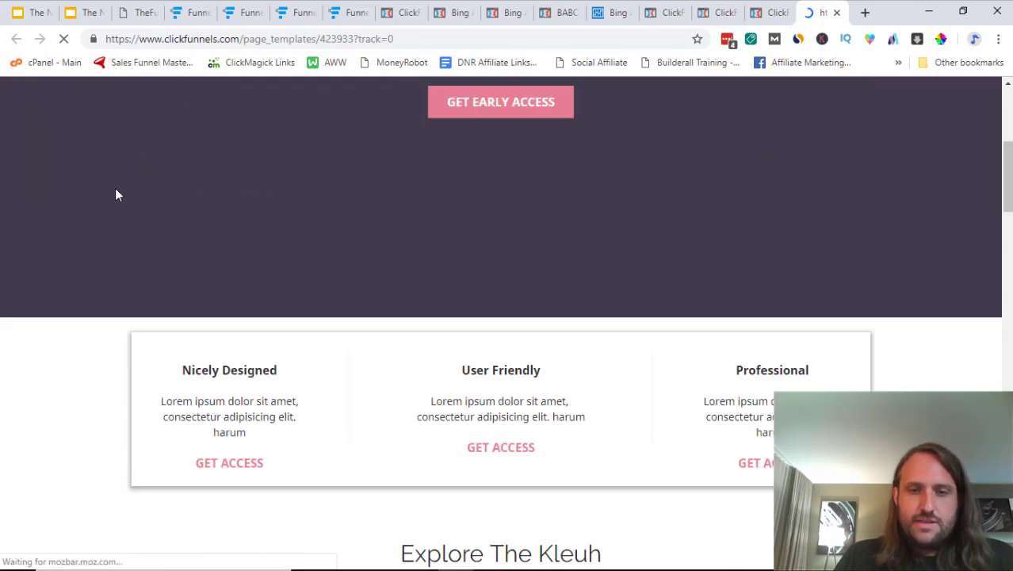
scroll(115, 195, down, 5)
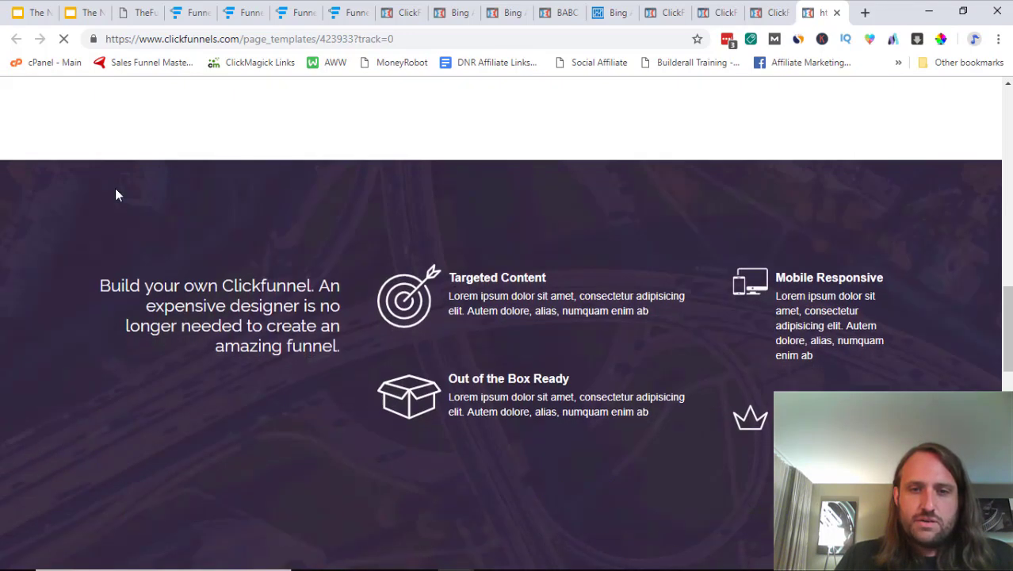
scroll(115, 194, up, 12)
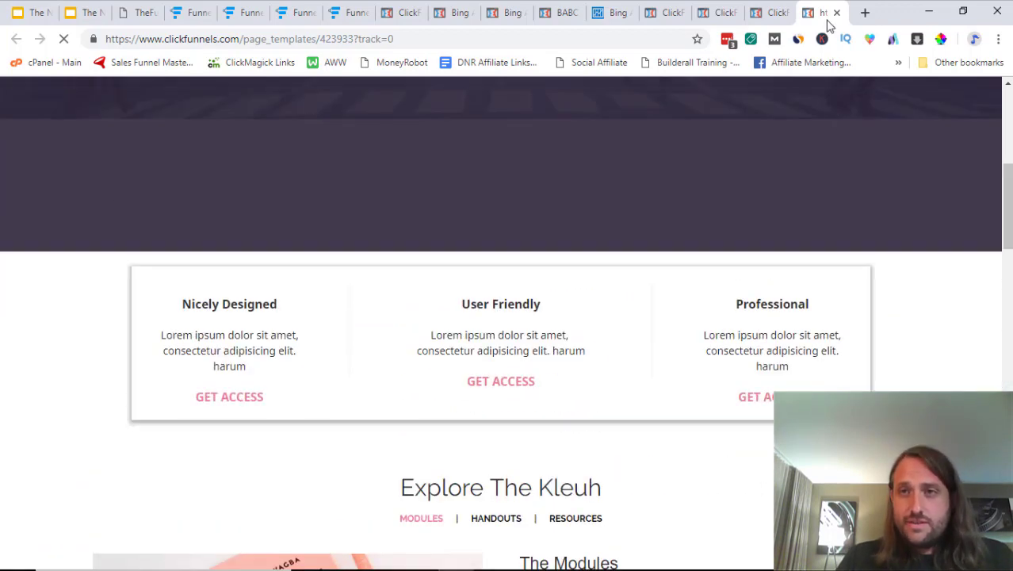
click(836, 12)
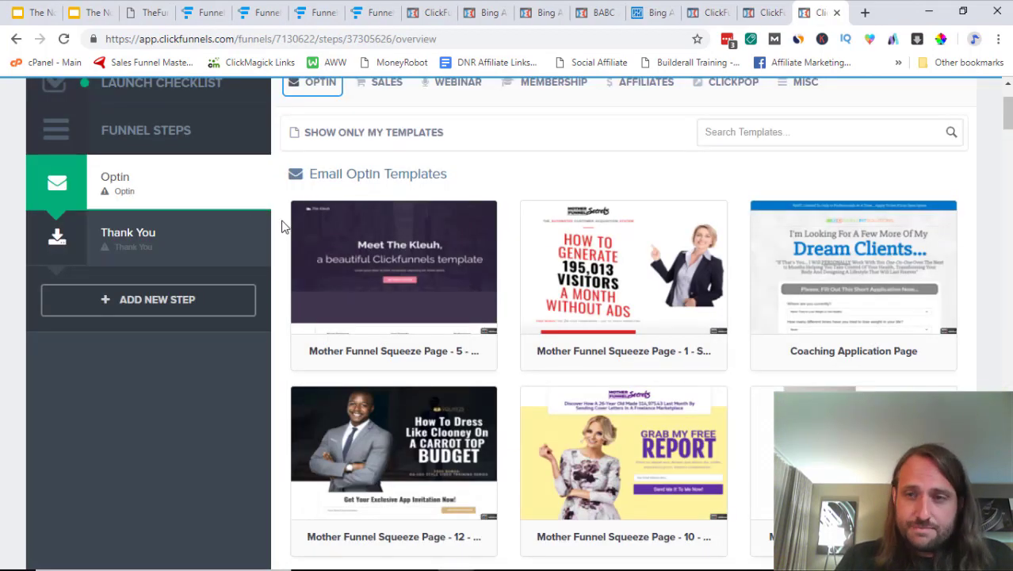
Browse further down the Email Optin Templates, from the squeeze pages to the Mother Funnel PLF FUNNEL designs
scroll(283, 224, down, 1)
scroll(283, 224, down, 11)
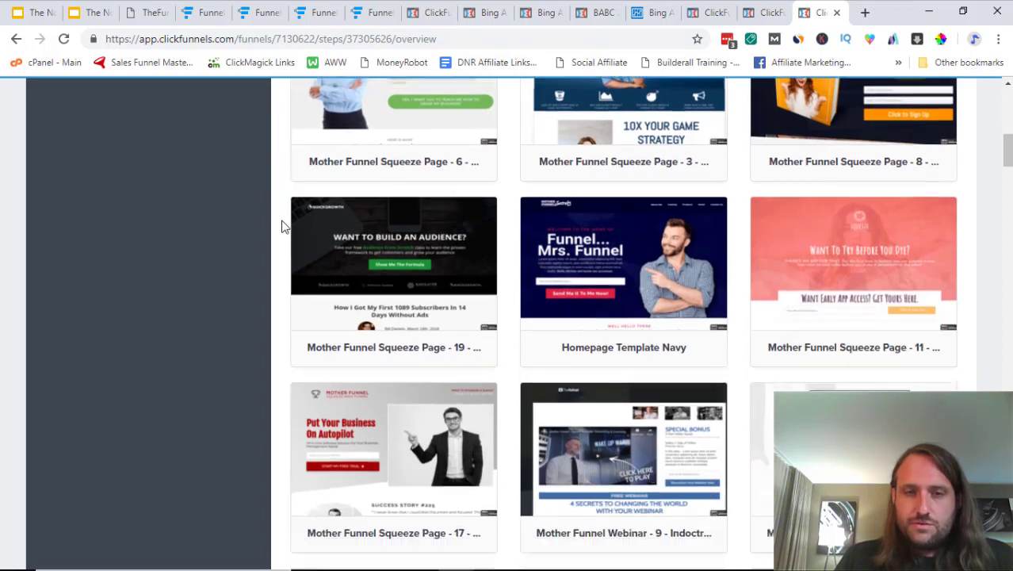
scroll(285, 226, down, 9)
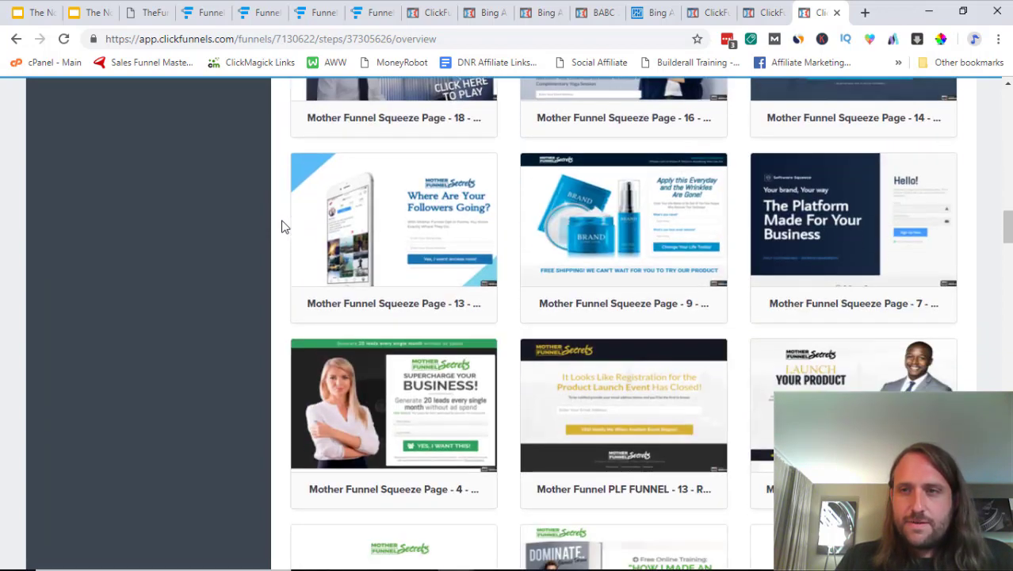
scroll(281, 226, up, 3)
scroll(281, 226, down, 4)
mouse_move(610, 191)
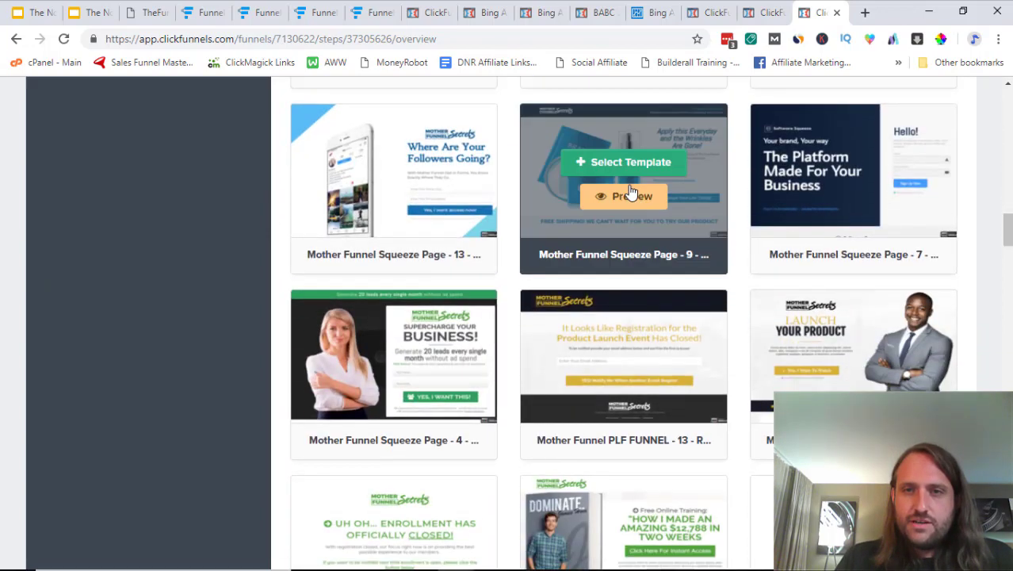
scroll(279, 176, down, 4)
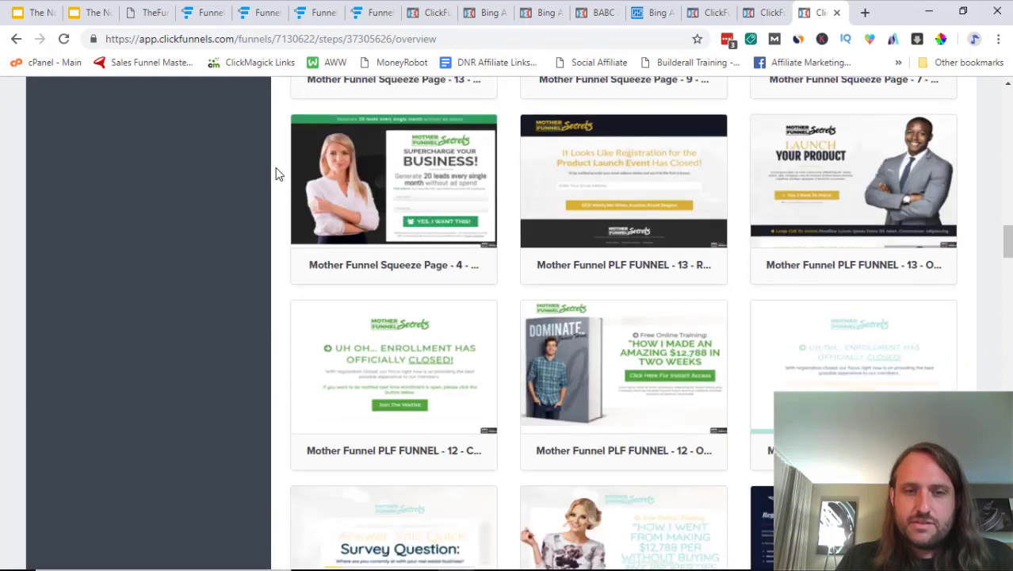
scroll(277, 174, down, 2)
scroll(644, 204, up, 2)
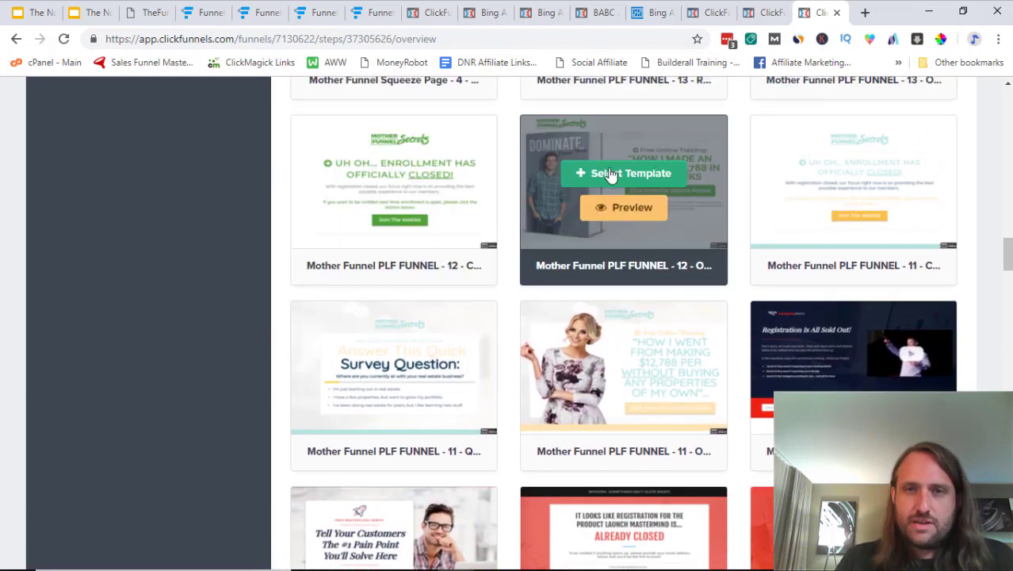
mouse_move(307, 152)
scroll(277, 153, down, 5)
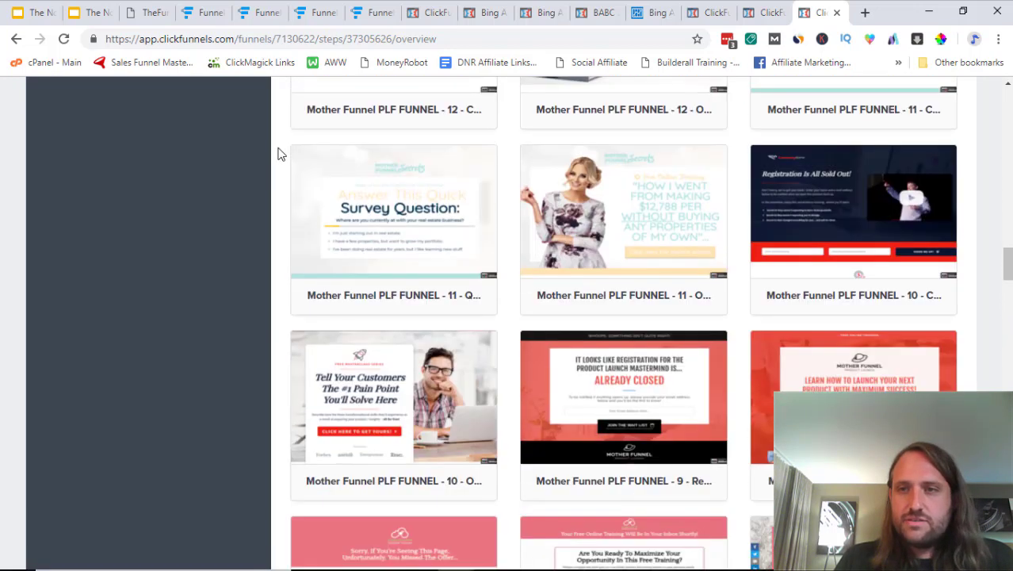
scroll(277, 153, down, 3)
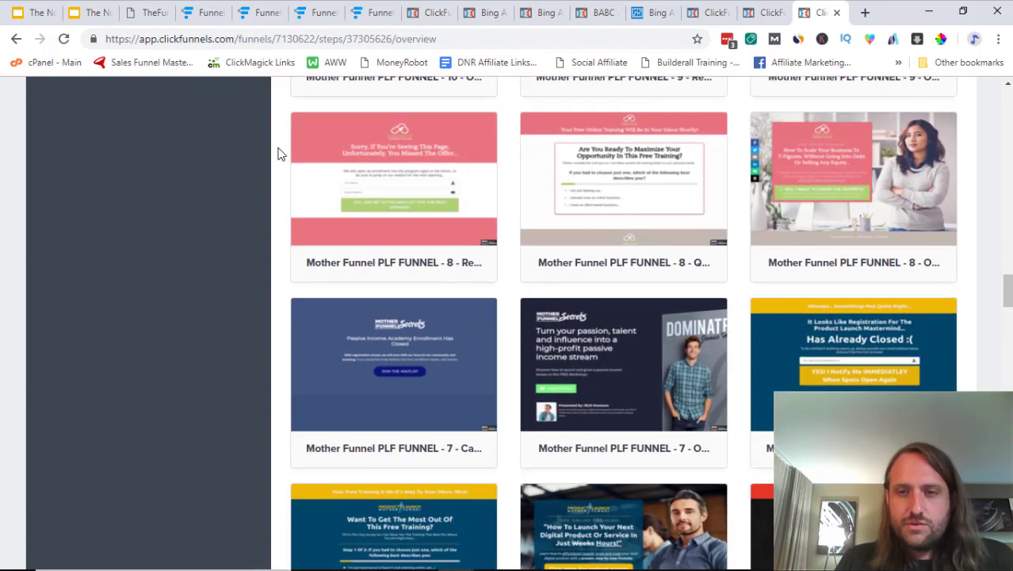
scroll(278, 153, down, 1)
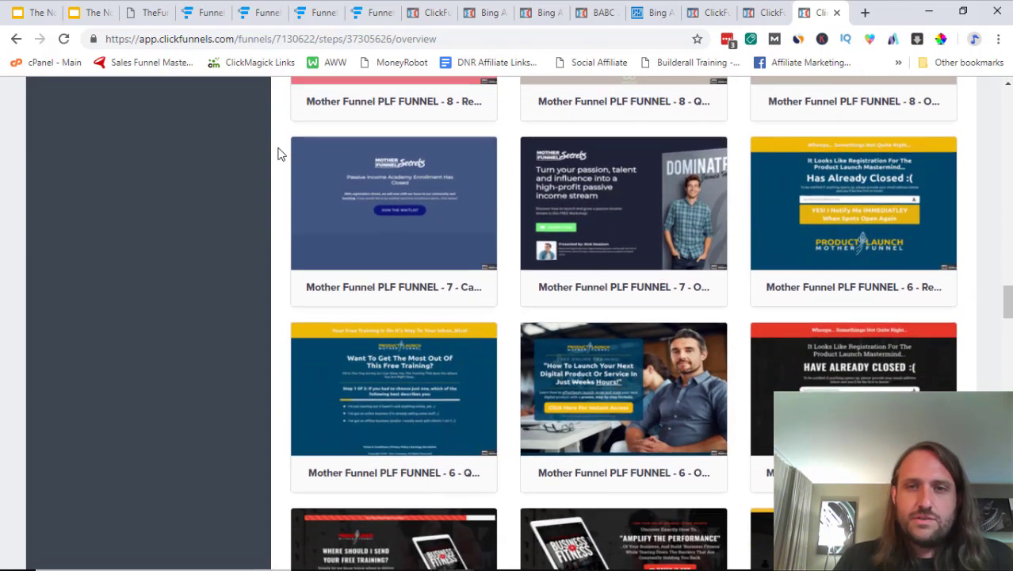
Apply the ClickFunnels Christmas Optin Page template to the funnel's Optin step
scroll(277, 153, up, 1)
scroll(277, 153, down, 3)
scroll(277, 153, down, 1)
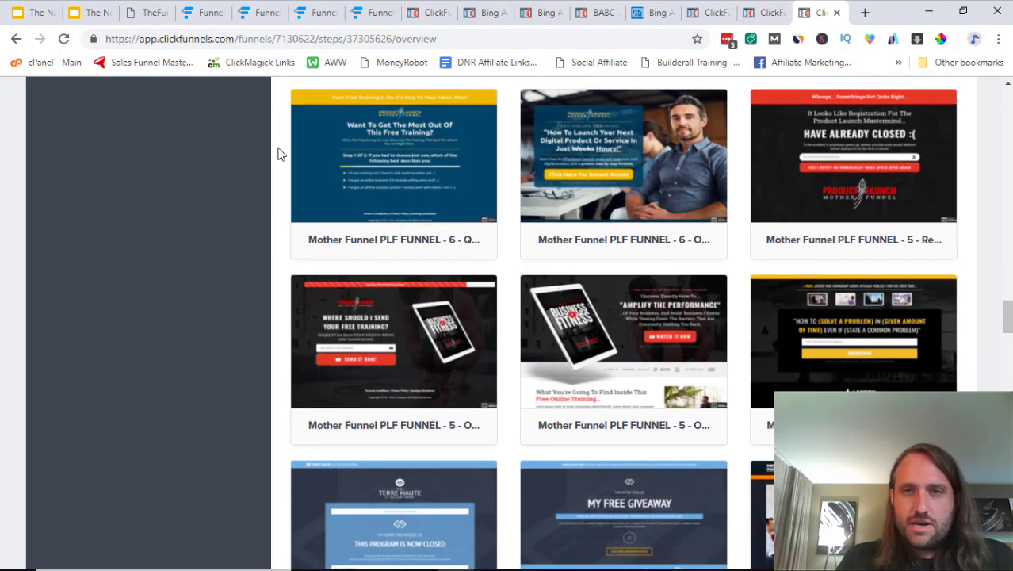
scroll(277, 153, up, 1)
scroll(278, 153, down, 3)
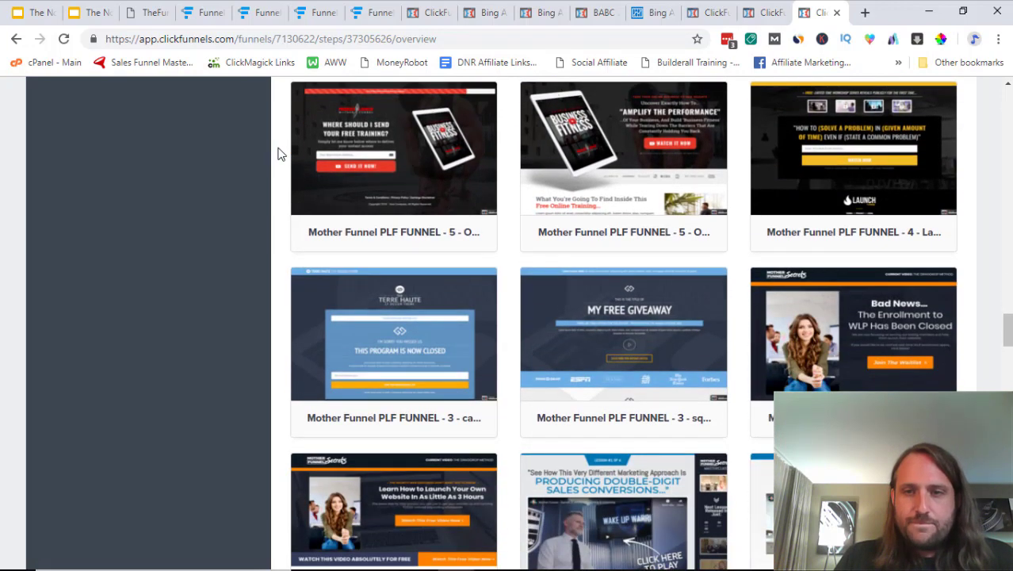
scroll(277, 153, down, 3)
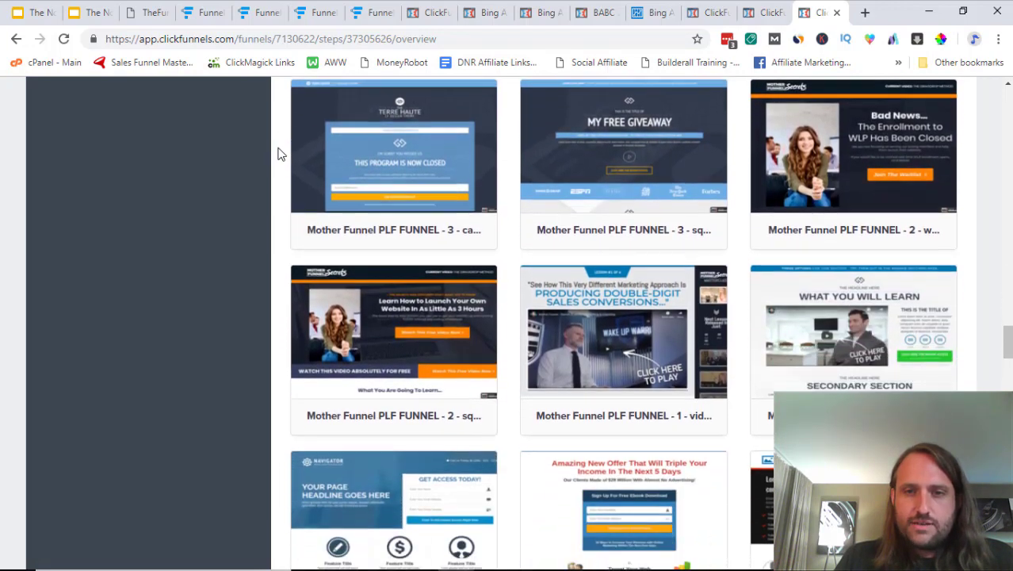
scroll(277, 153, down, 2)
scroll(278, 153, down, 6)
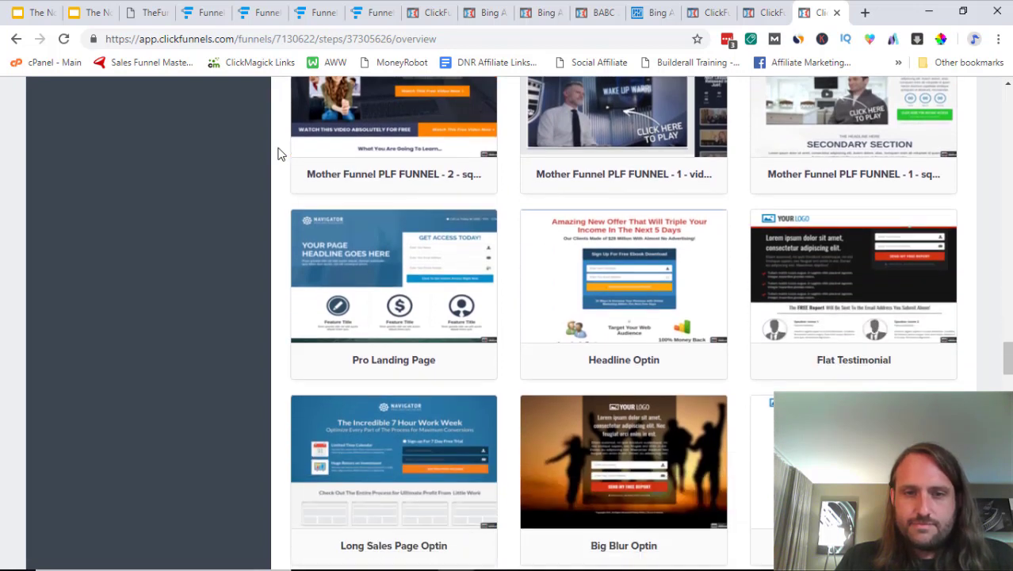
scroll(278, 153, down, 3)
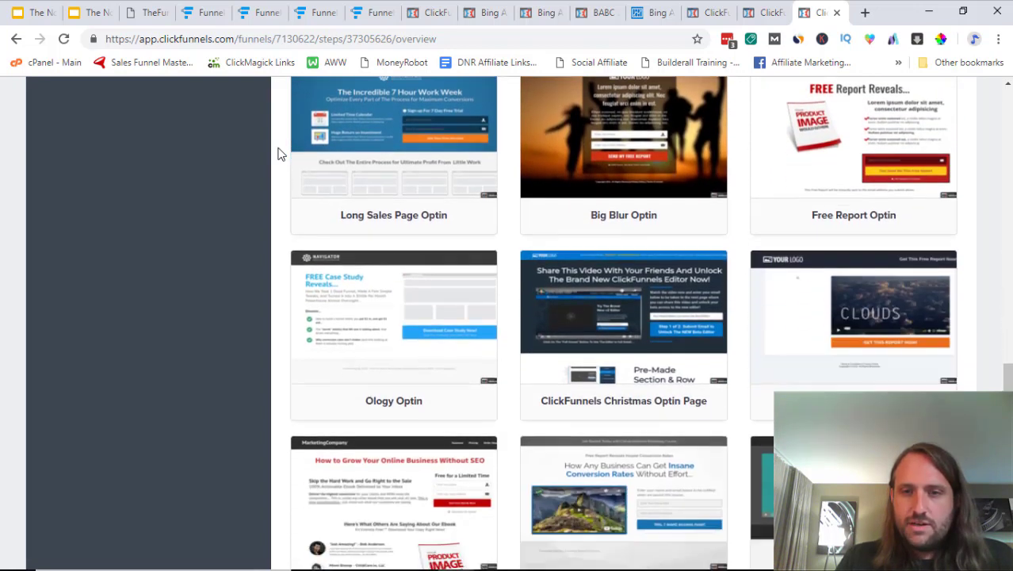
scroll(277, 153, down, 1)
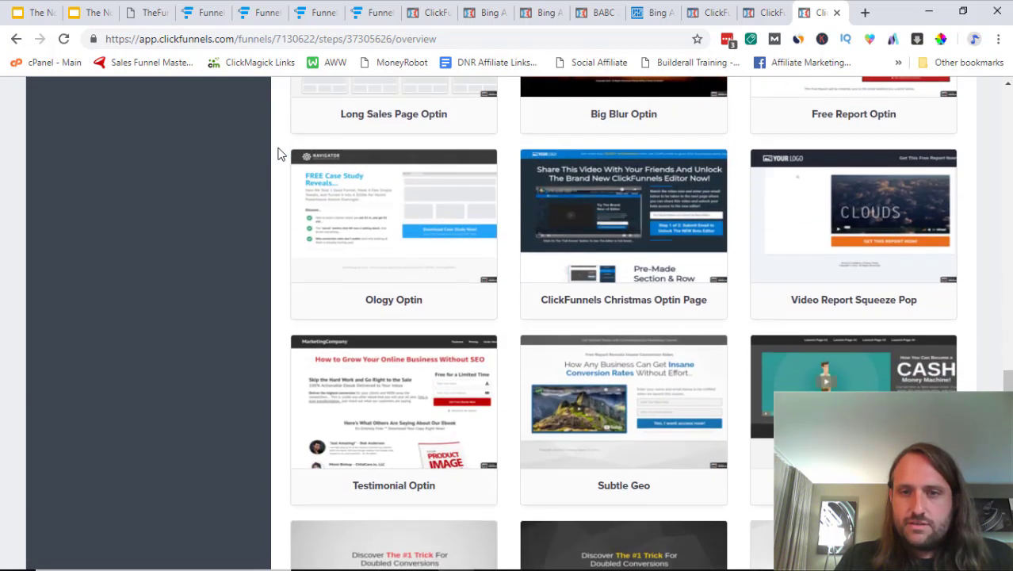
mouse_move(715, 231)
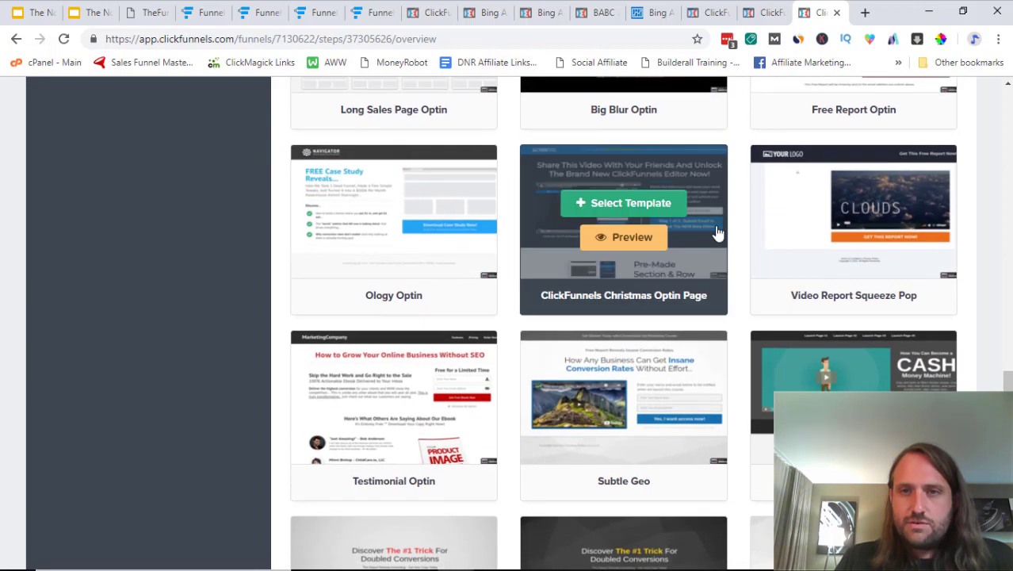
click(623, 205)
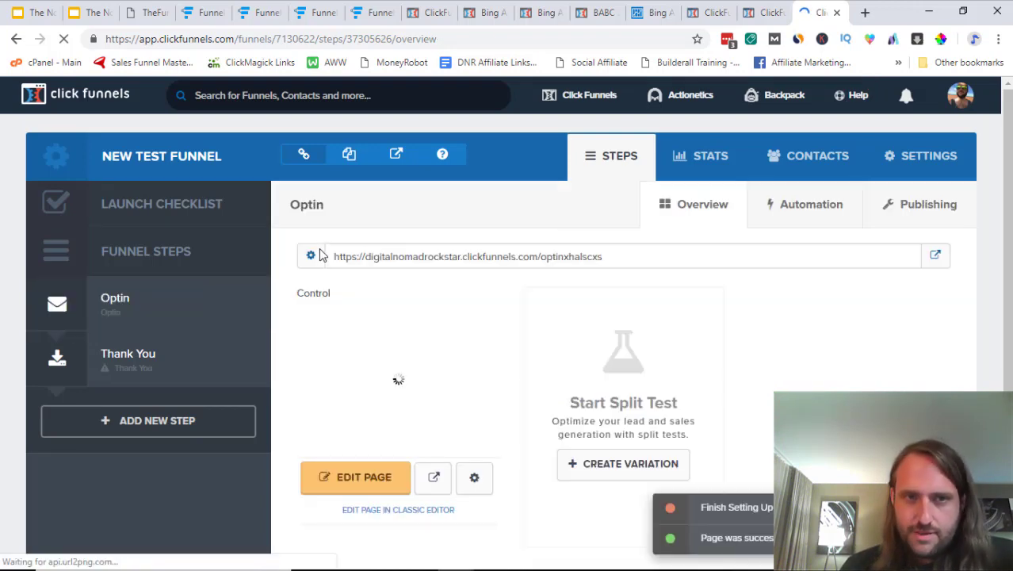
scroll(288, 244, down, 1)
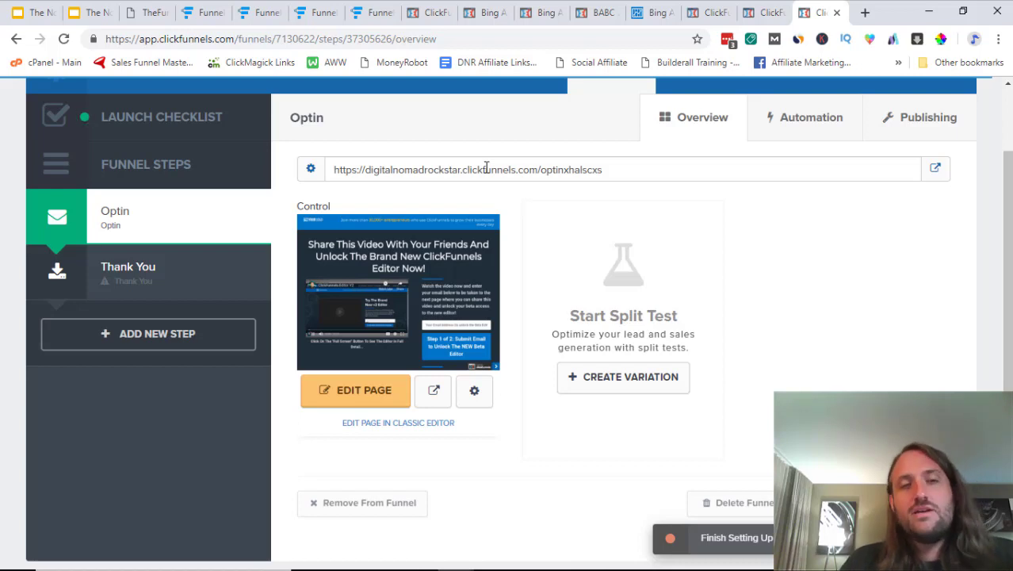
scroll(281, 179, up, 2)
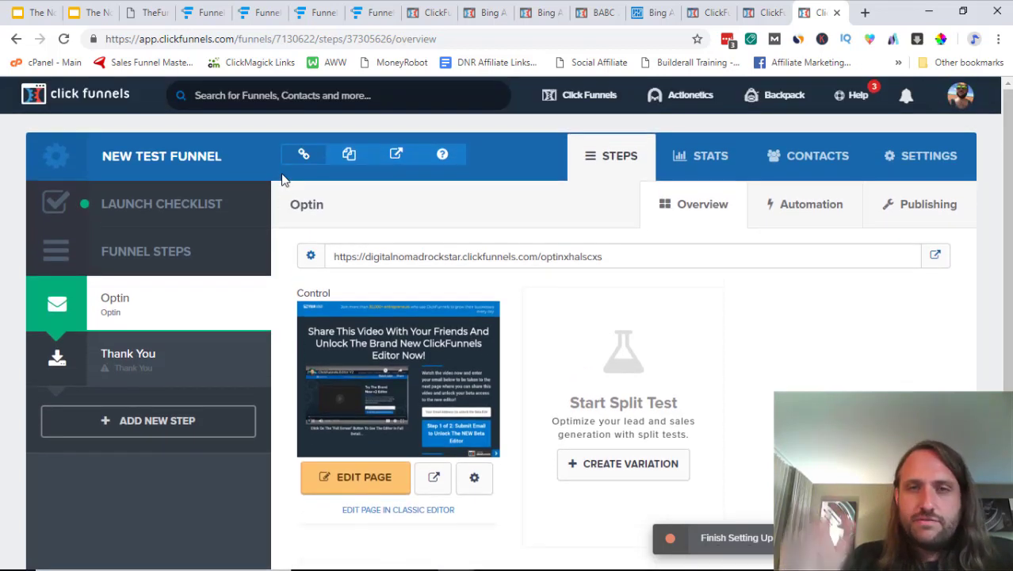
scroll(282, 179, down, 3)
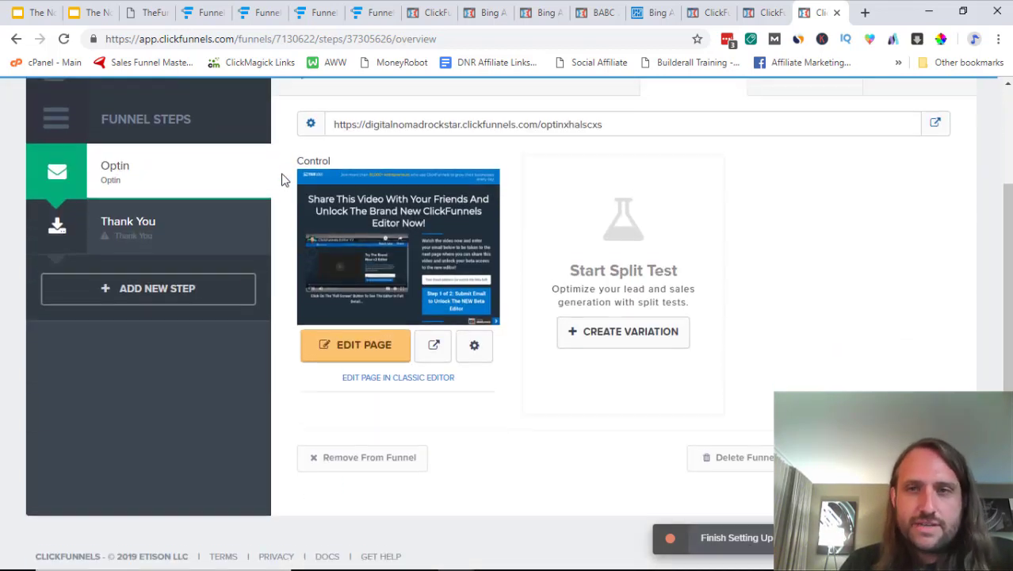
scroll(281, 179, up, 2)
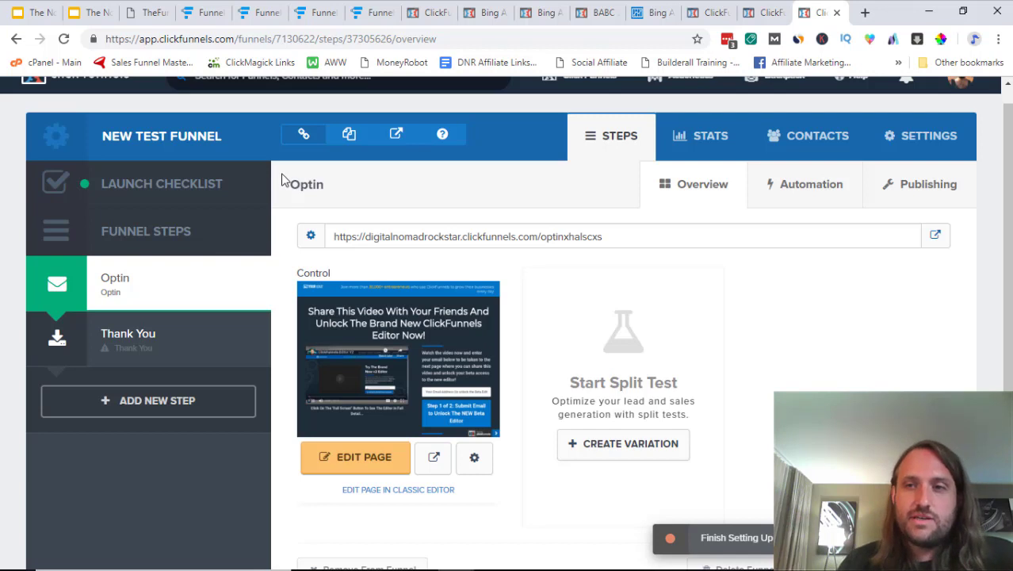
scroll(282, 180, down, 1)
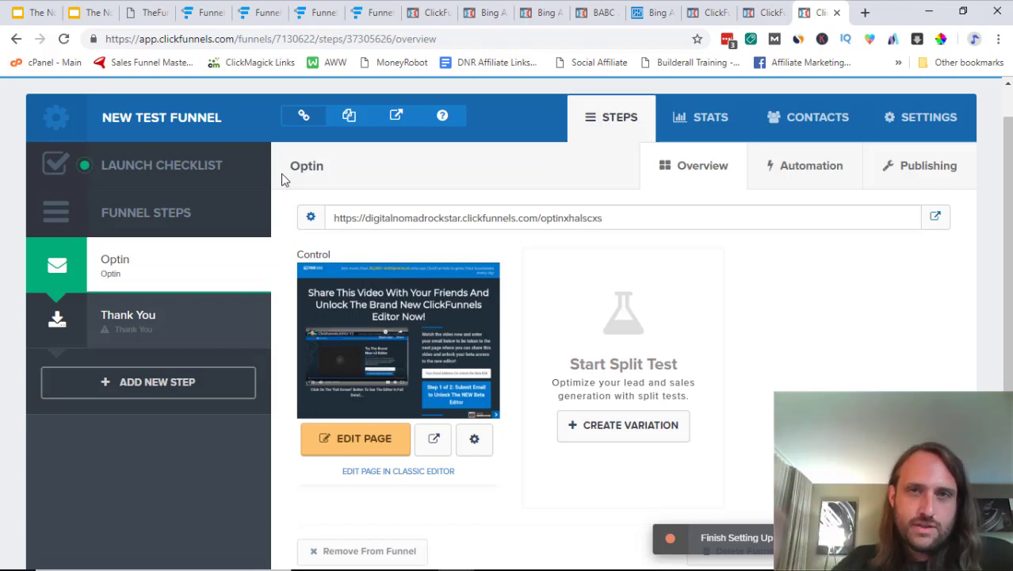
scroll(284, 180, up, 1)
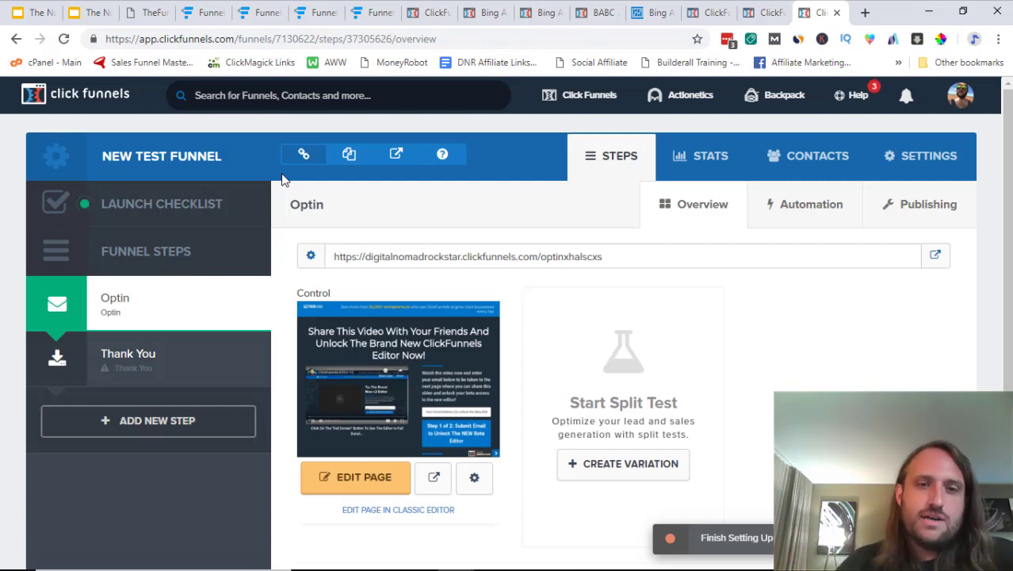
Preview the Optin page, pause its video, look through the page sections, and close the preview
scroll(284, 180, down, 3)
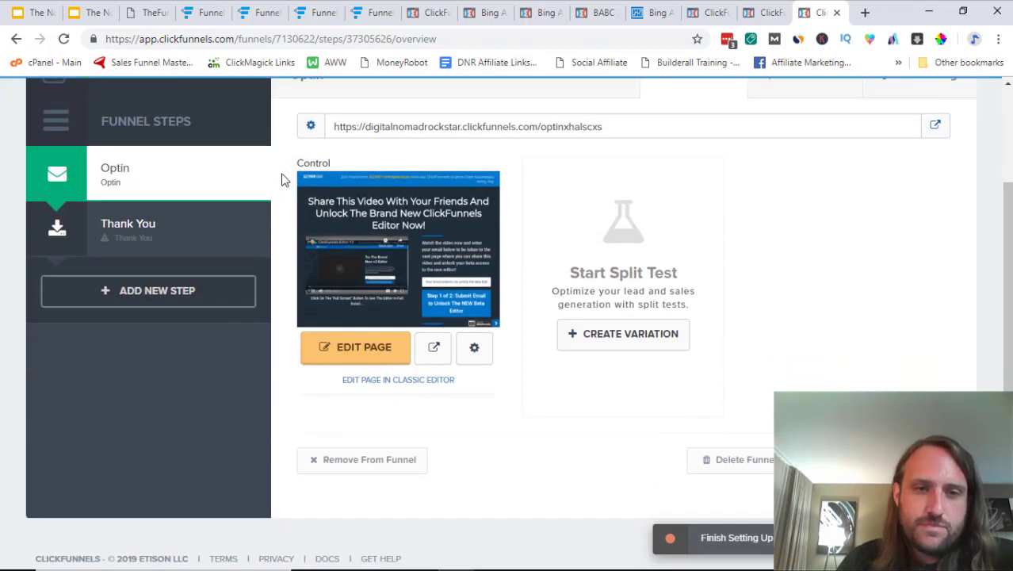
click(434, 349)
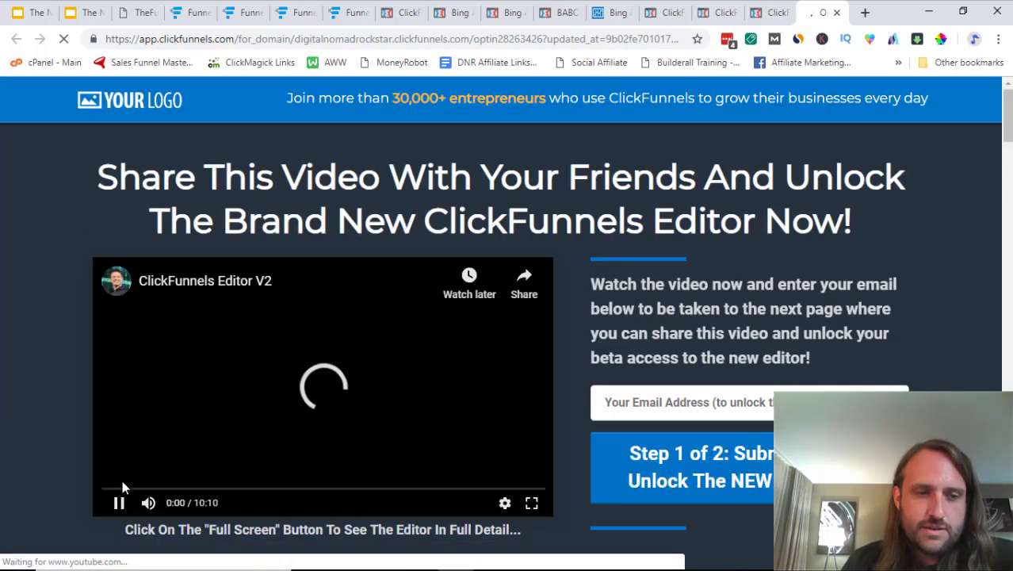
click(118, 503)
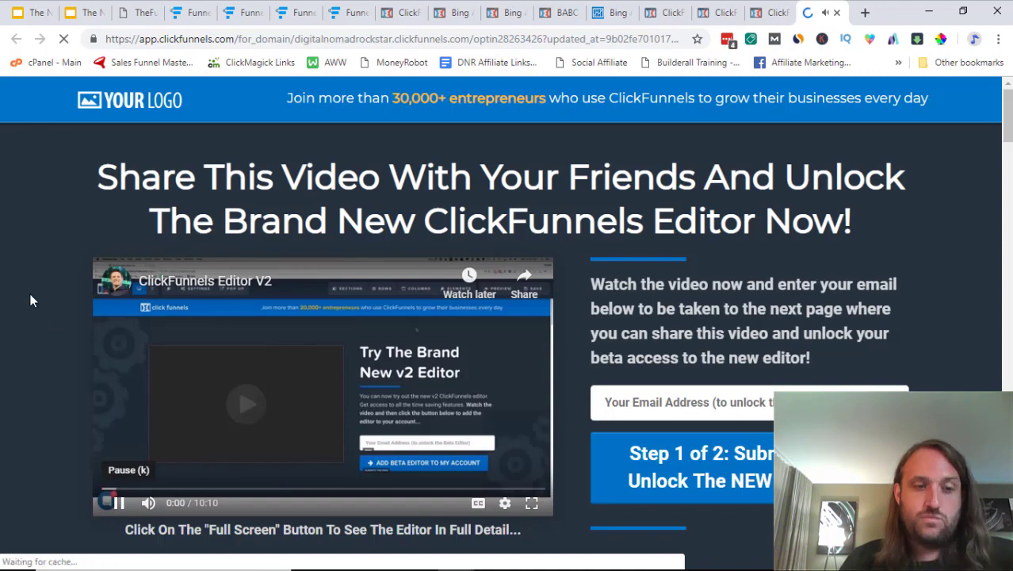
scroll(54, 366, down, 12)
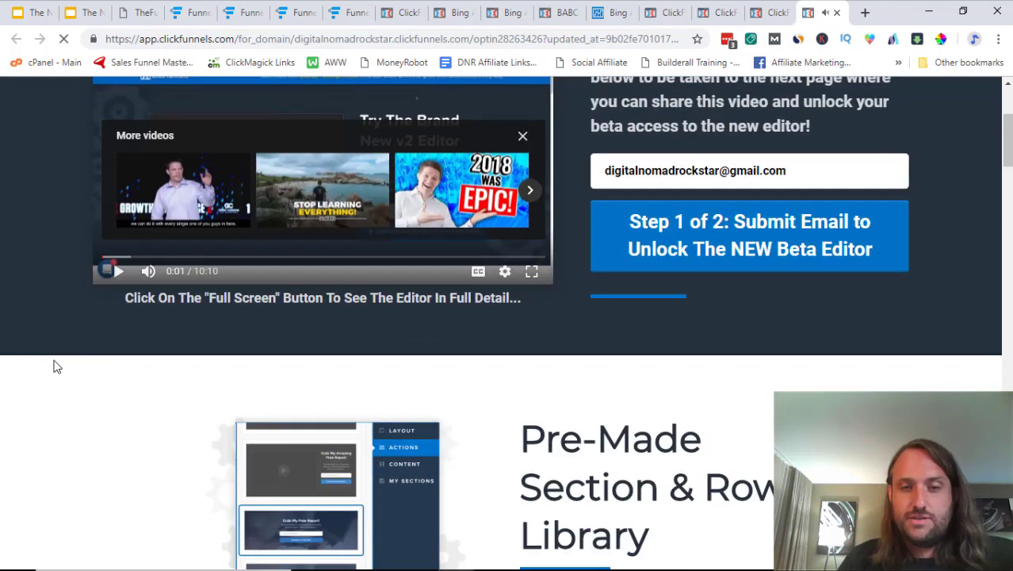
scroll(54, 366, down, 6)
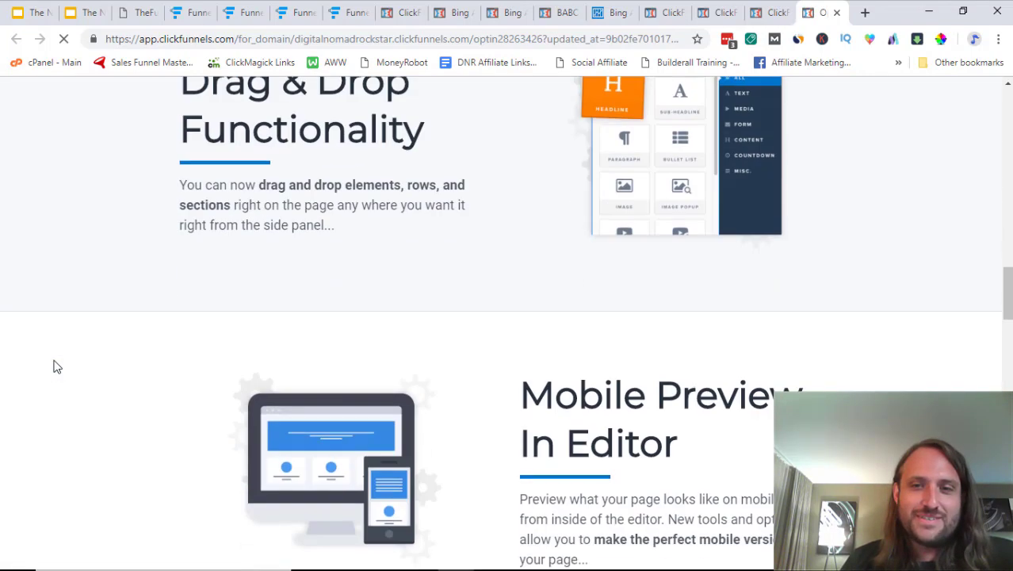
click(837, 13)
Open the Optin page for editing and look over its headline, video and email form area
click(362, 349)
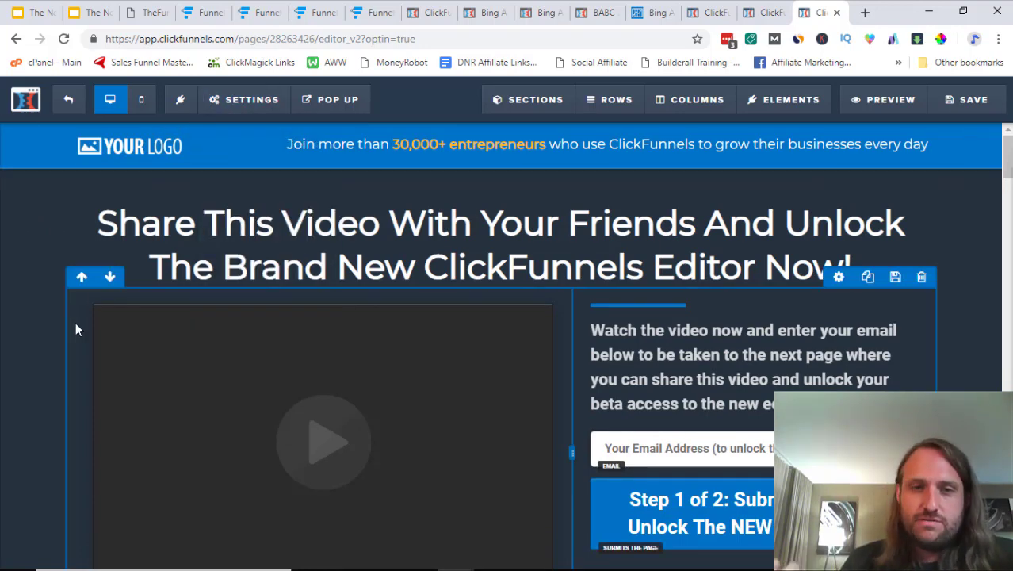
scroll(75, 323, down, 3)
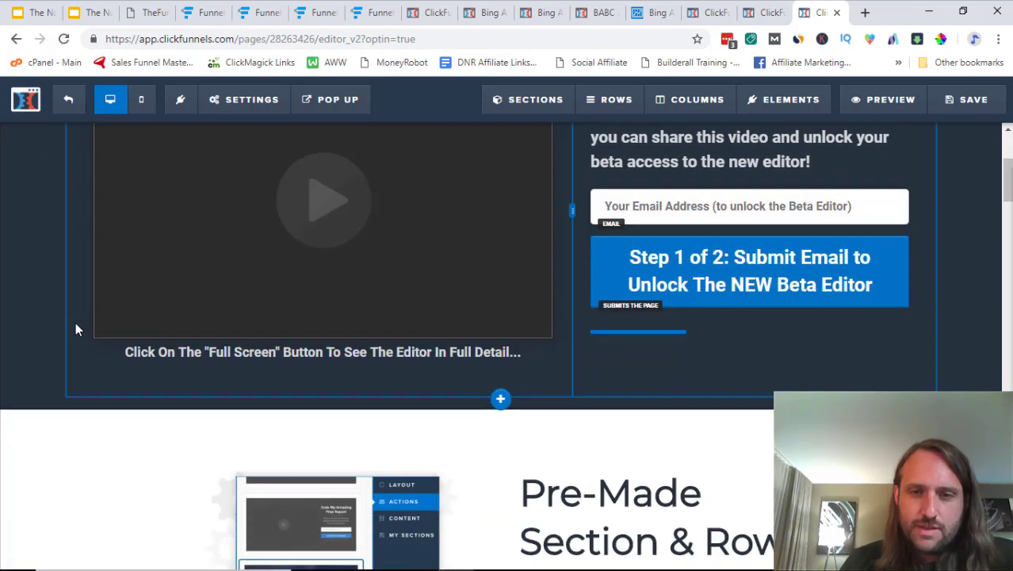
scroll(333, 273, up, 3)
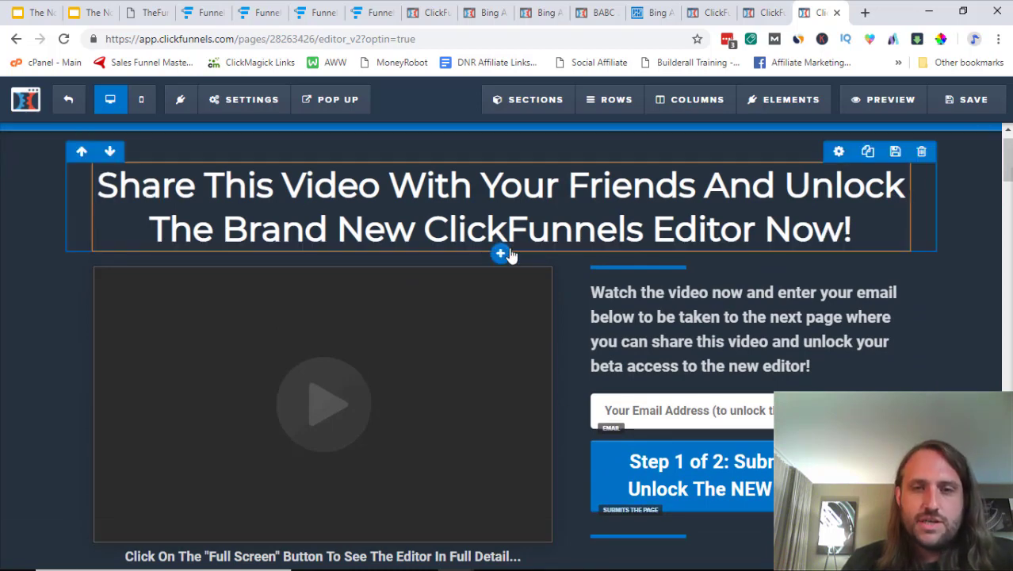
scroll(526, 251, down, 4)
scroll(501, 331, up, 4)
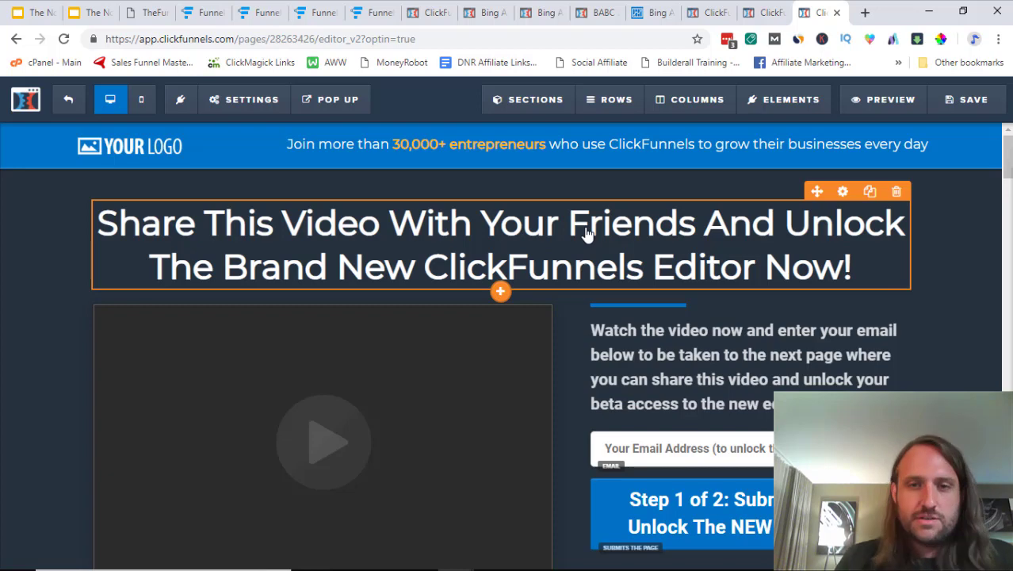
Replace the page headline with "This is the coolest website ever!" and save the page
click(301, 242)
drag(97, 223, 858, 271)
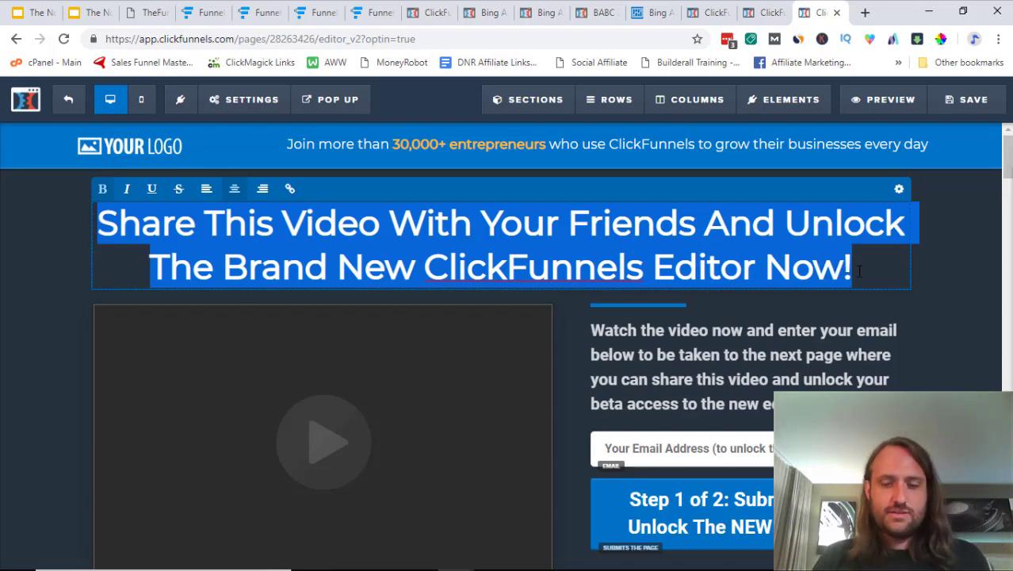
text(This is )
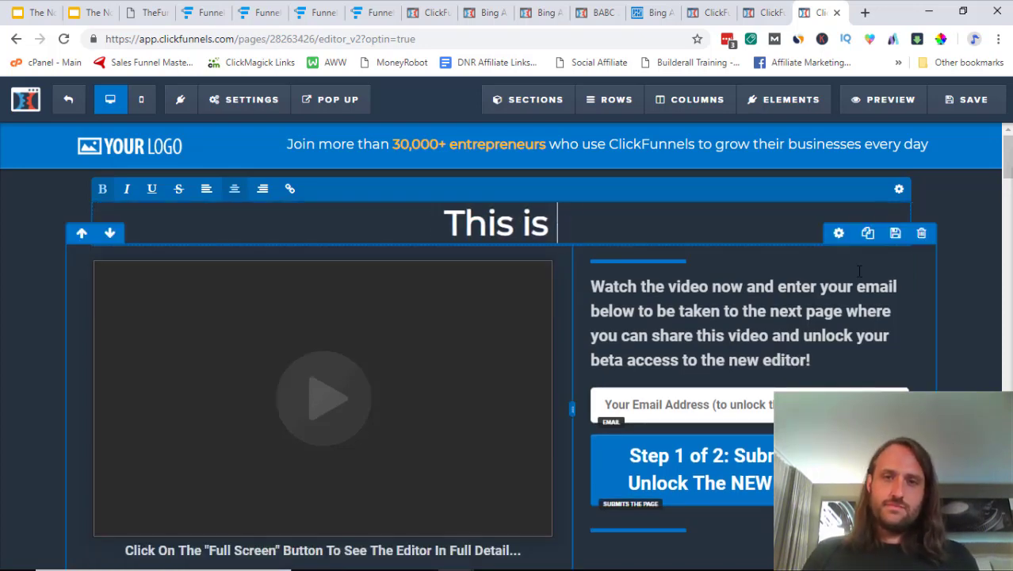
text(the coolest website e)
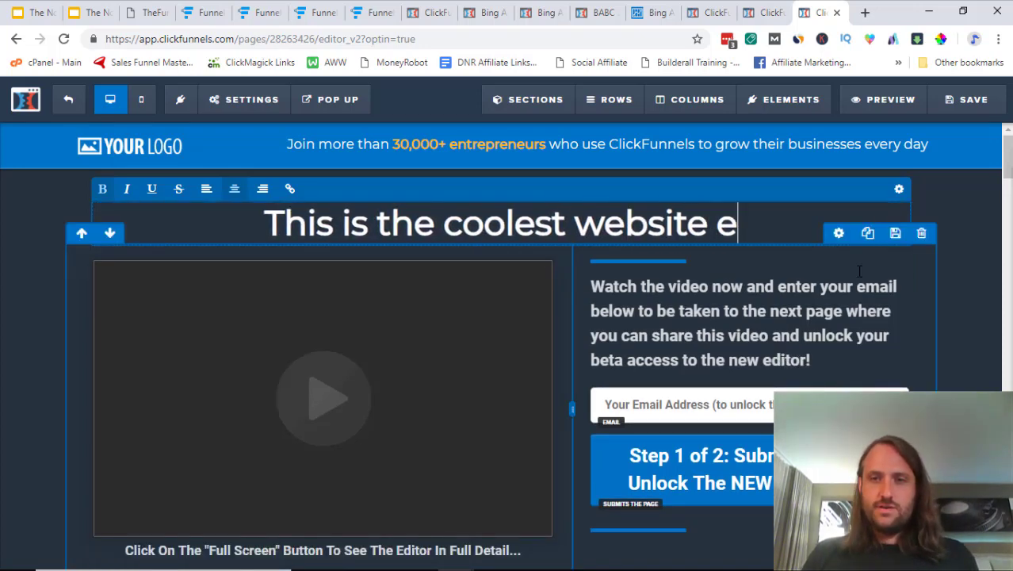
text(ver!)
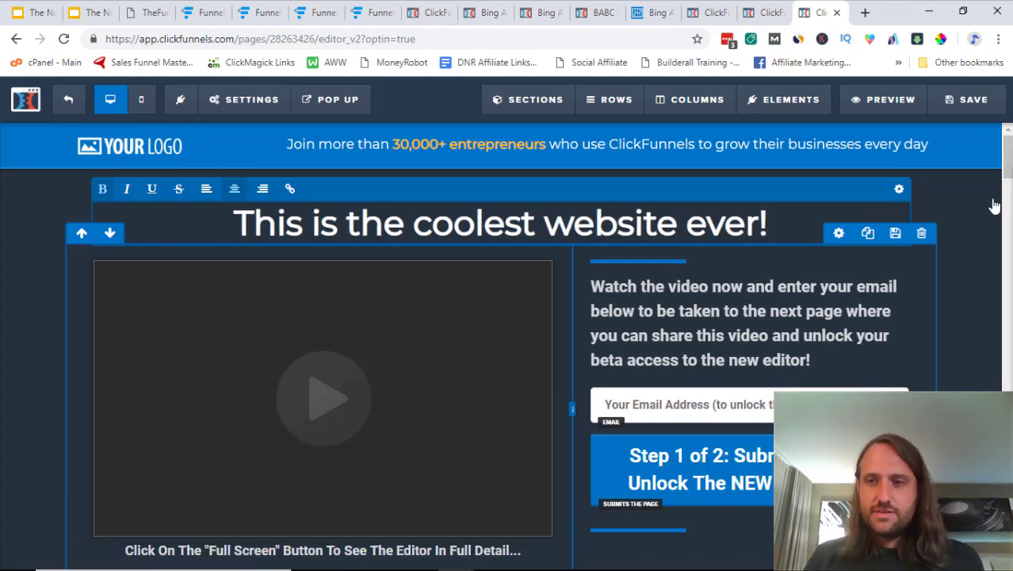
click(964, 105)
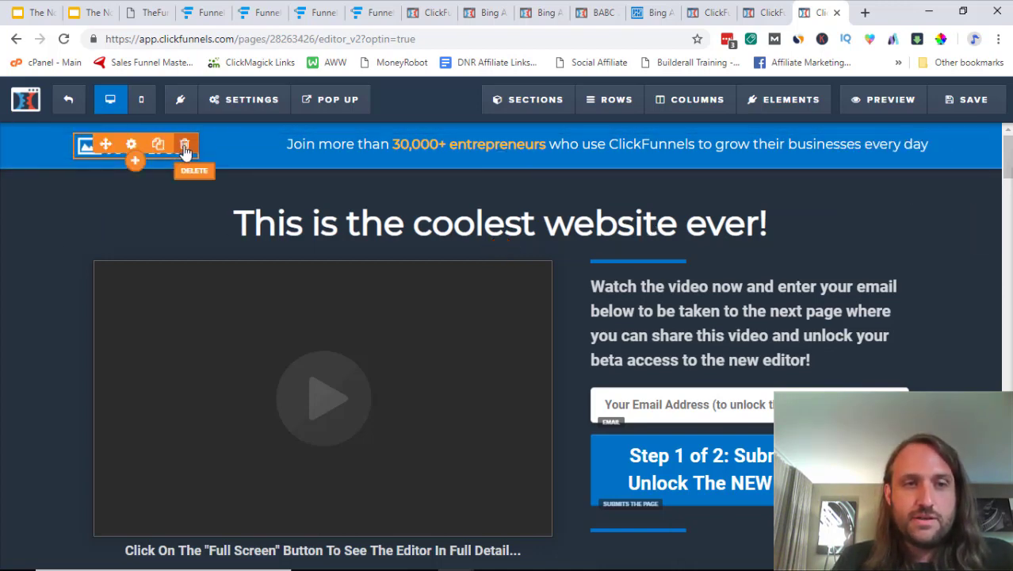
Delete the YOUR LOGO image from the page's header bar and save the page
click(186, 146)
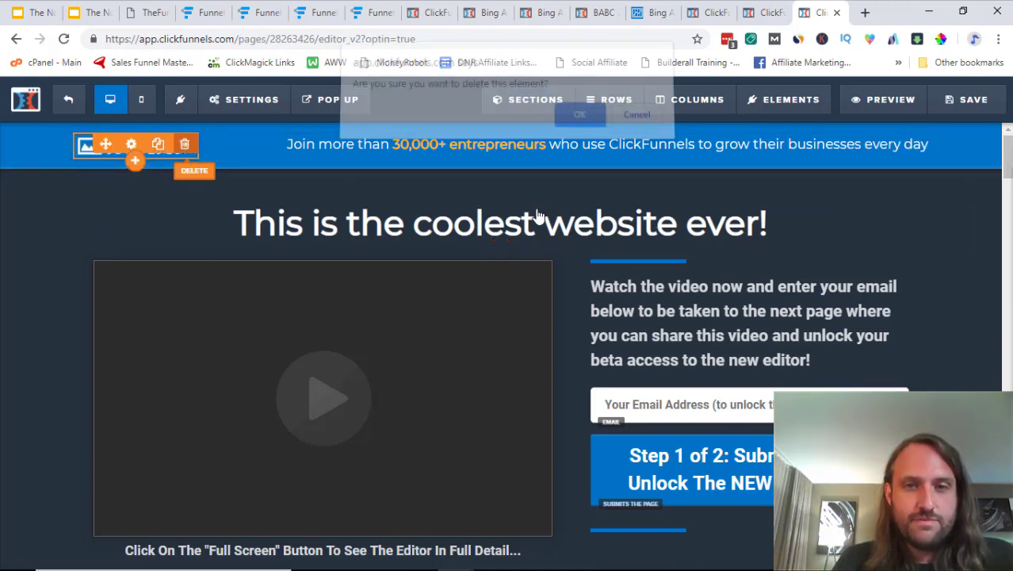
click(588, 123)
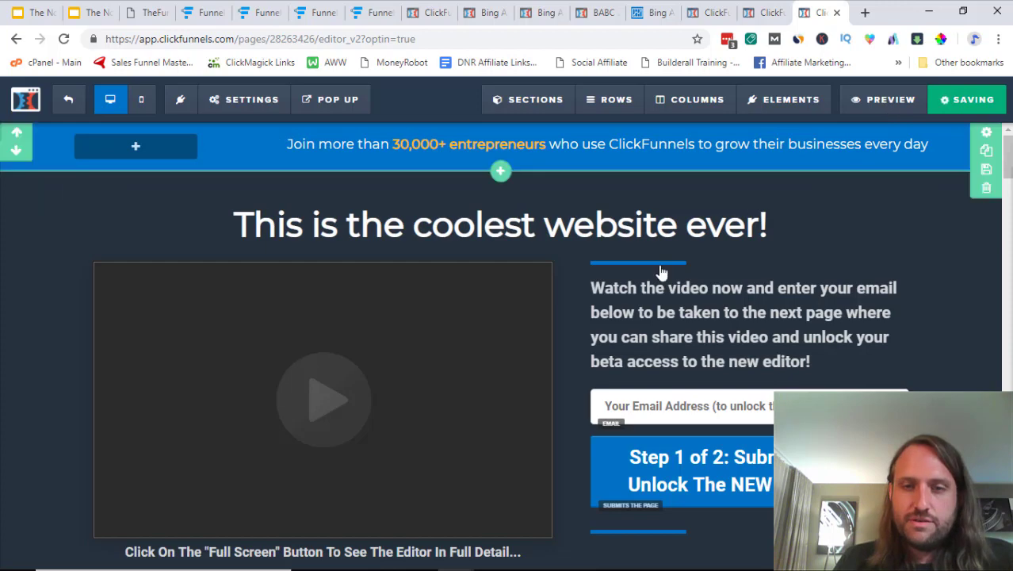
Check the settings of the page's video element and close them without changes
scroll(360, 355, down, 3)
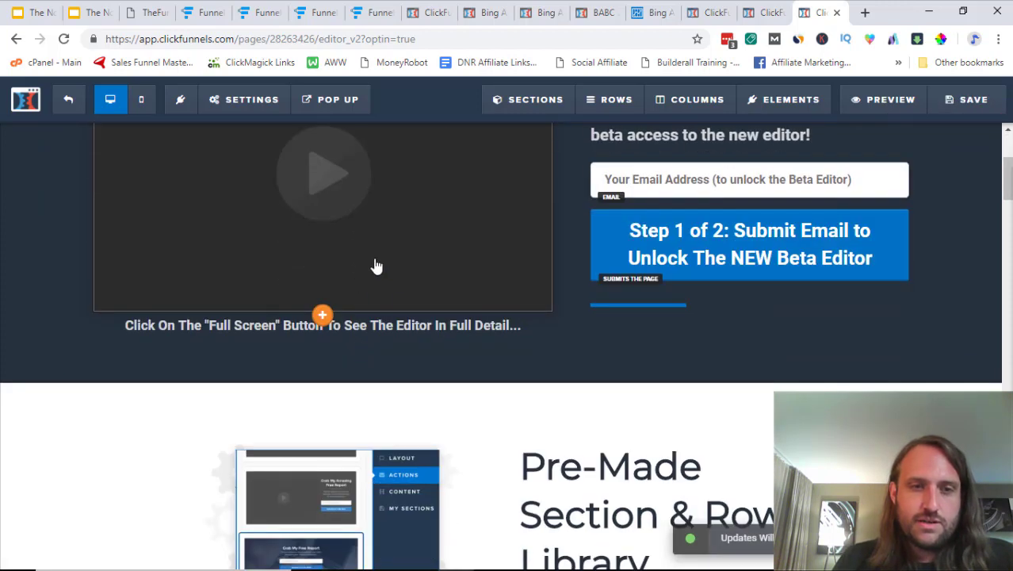
scroll(376, 265, up, 3)
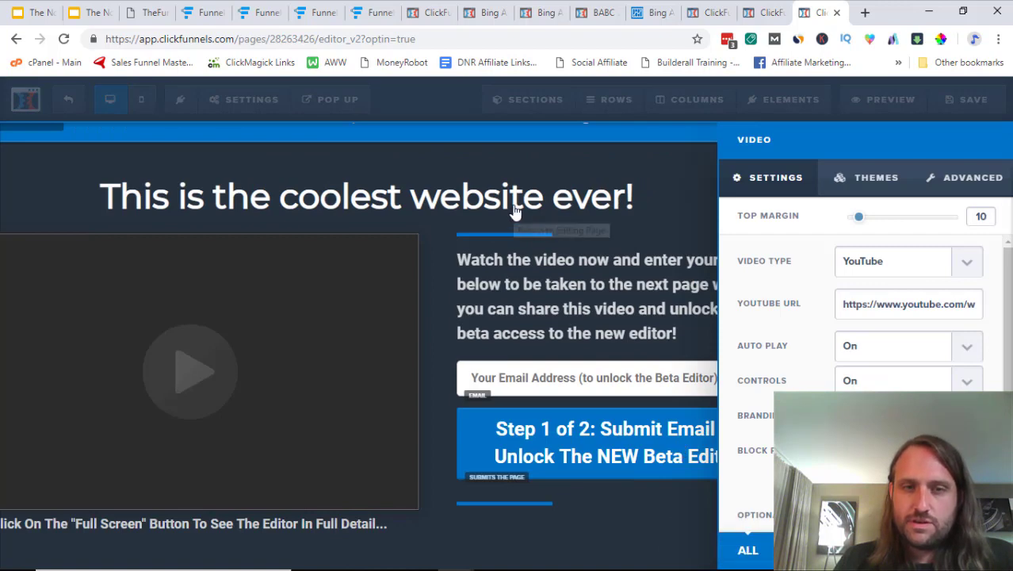
click(515, 210)
scroll(645, 260, up, 1)
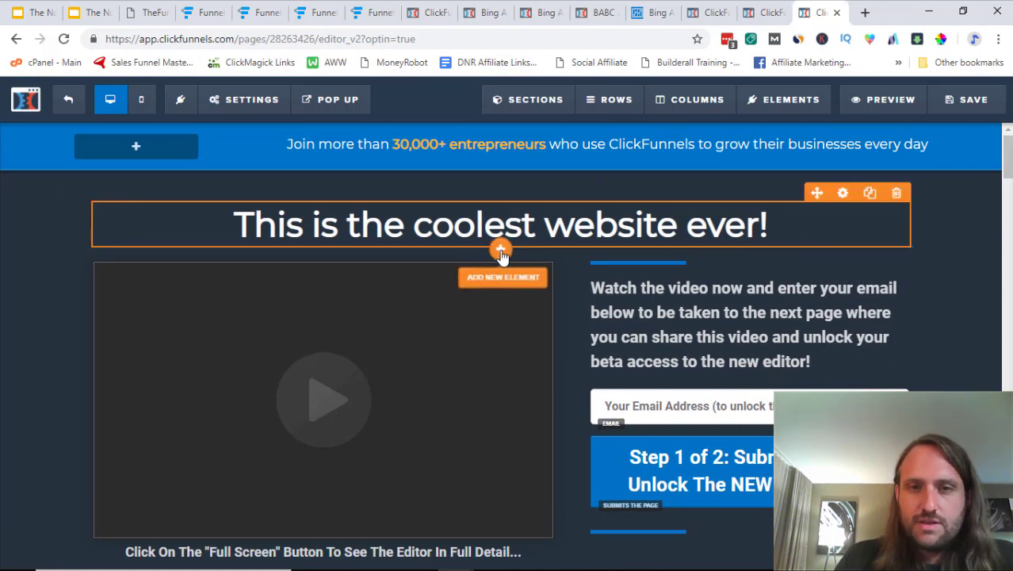
Open the element picker beneath the headline and examine the available text, media, form, countdown, content and miscellaneous elements
click(501, 251)
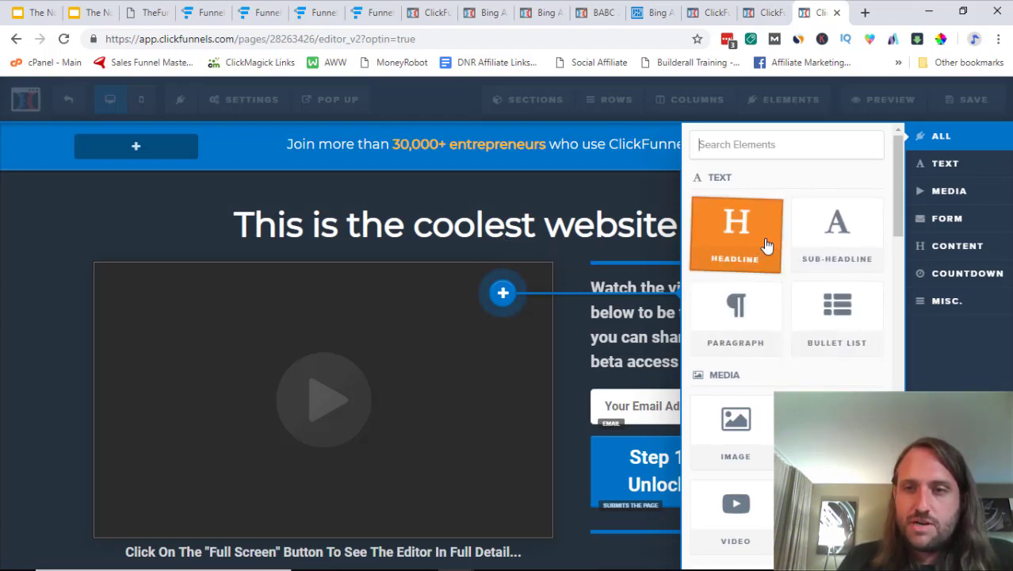
scroll(839, 252, down, 2)
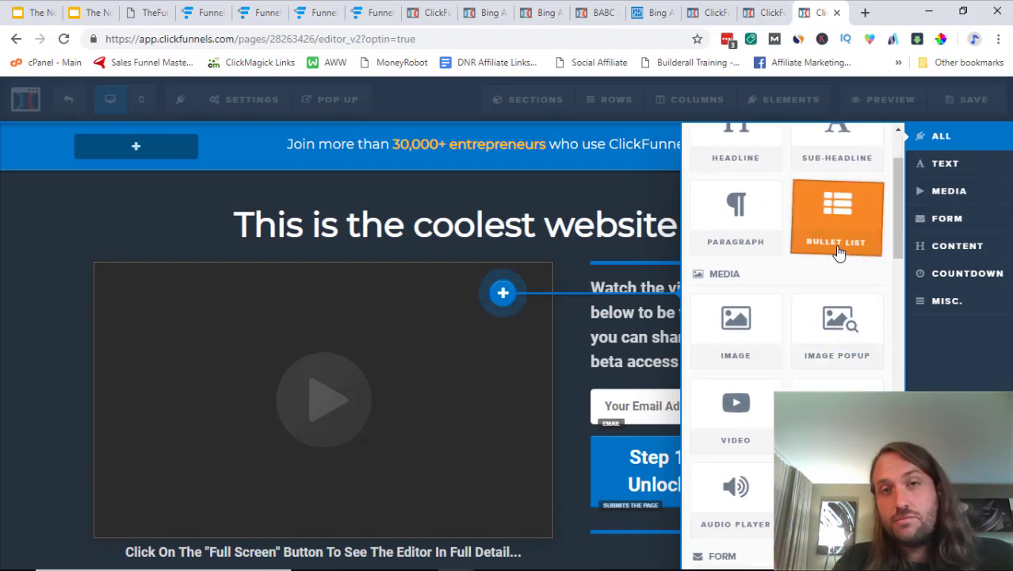
scroll(839, 252, down, 6)
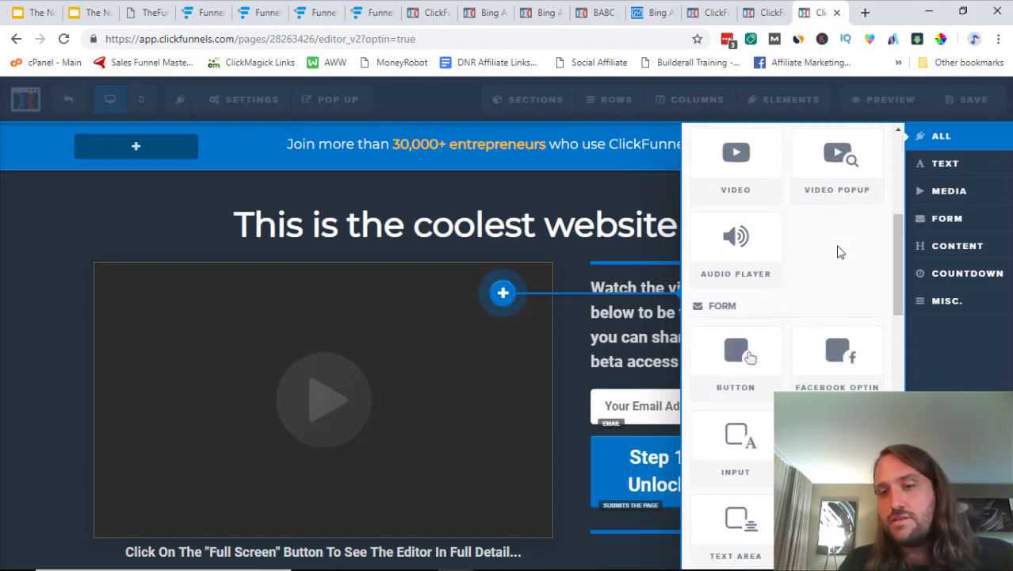
scroll(839, 251, down, 6)
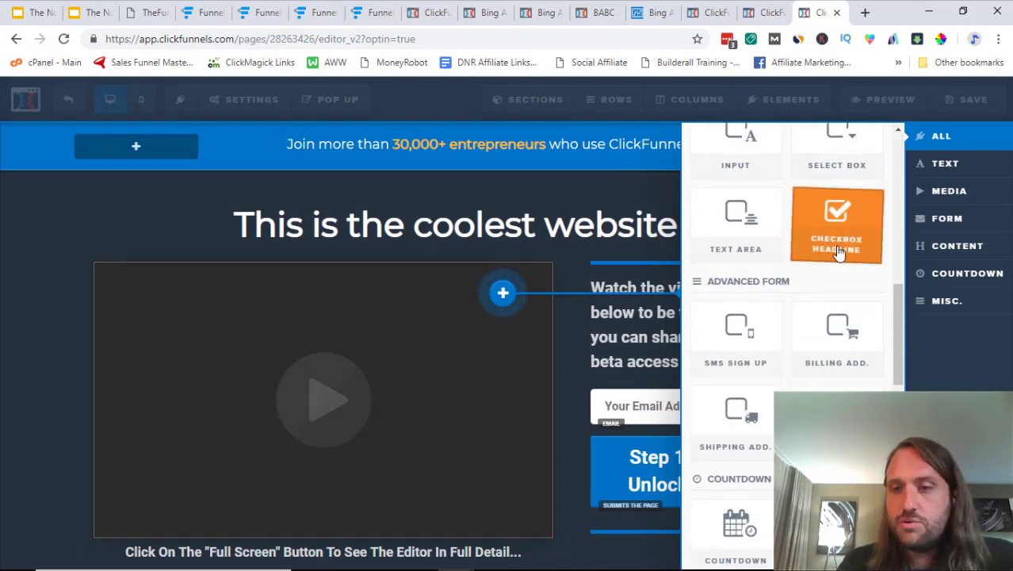
scroll(827, 241, down, 4)
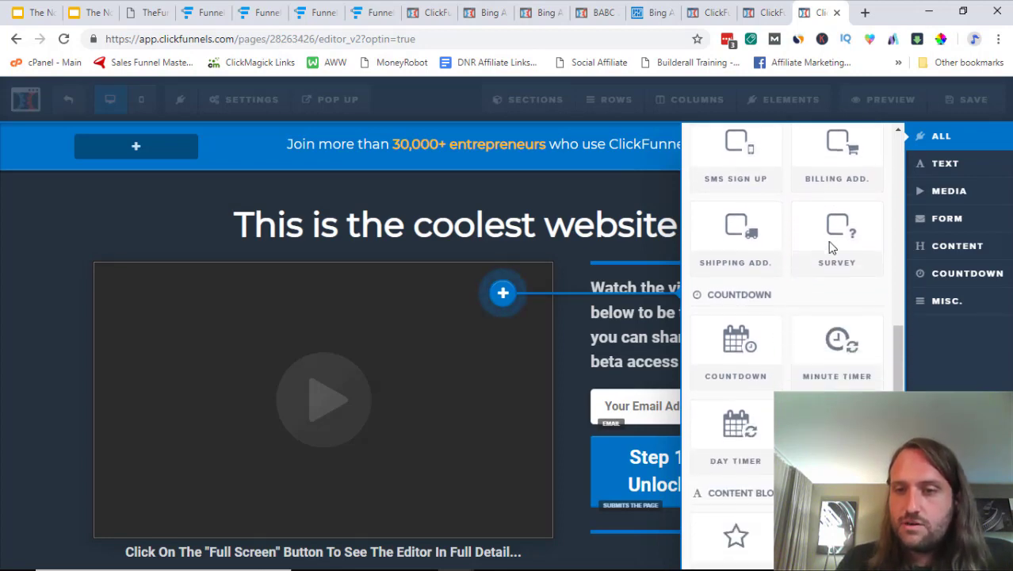
scroll(818, 209, up, 5)
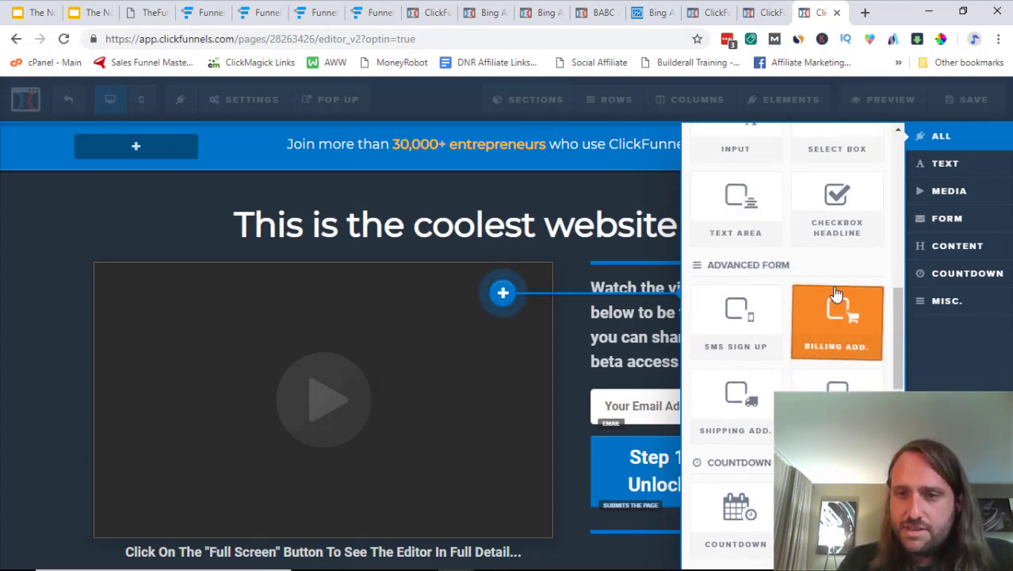
scroll(809, 299, down, 6)
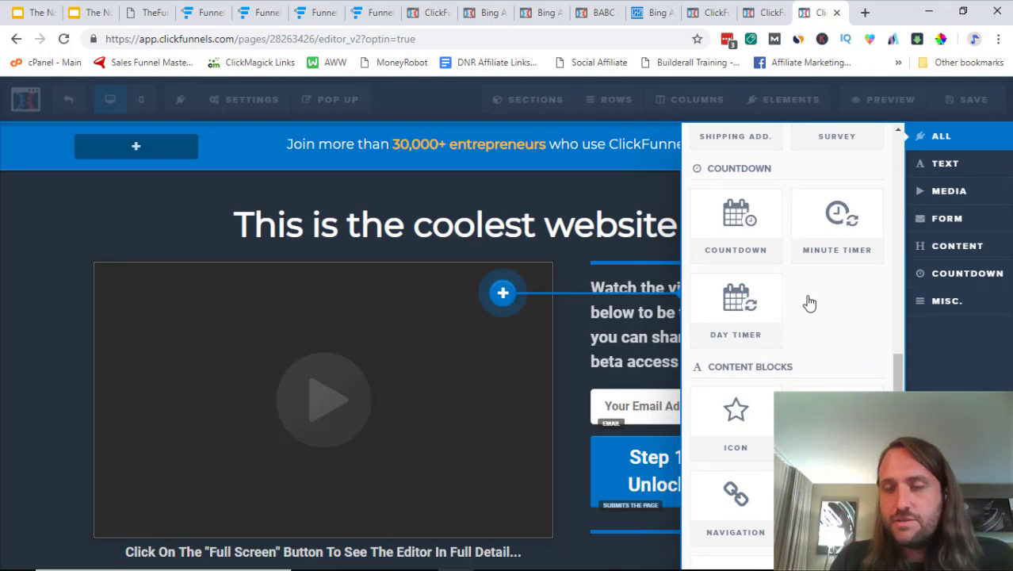
scroll(810, 299, up, 1)
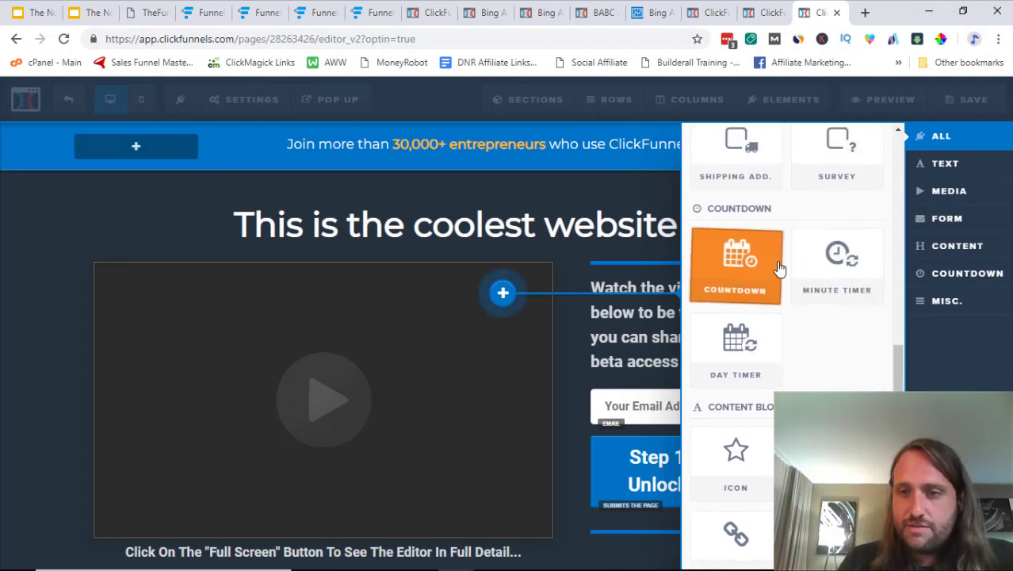
scroll(737, 335, down, 3)
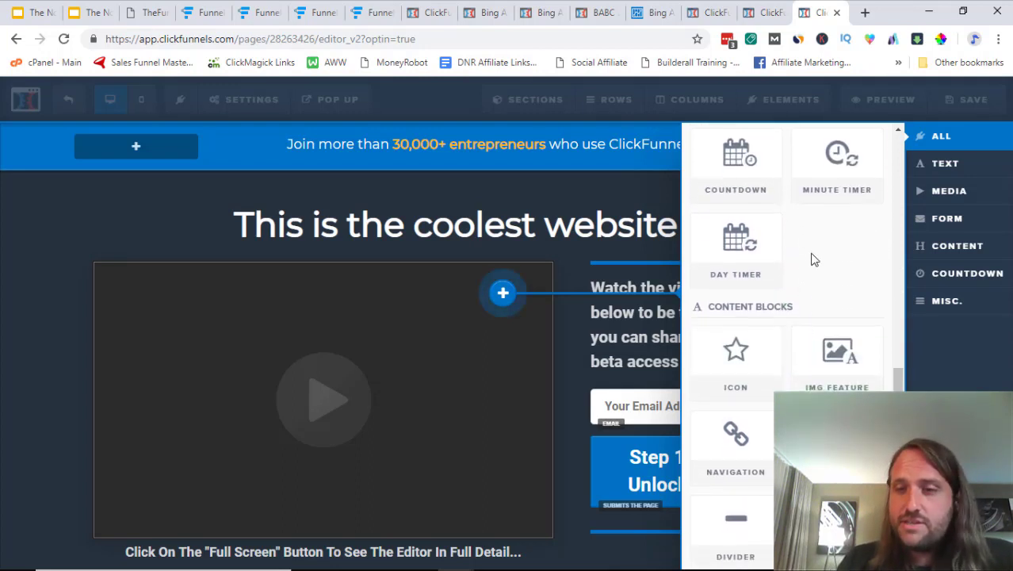
scroll(812, 260, down, 4)
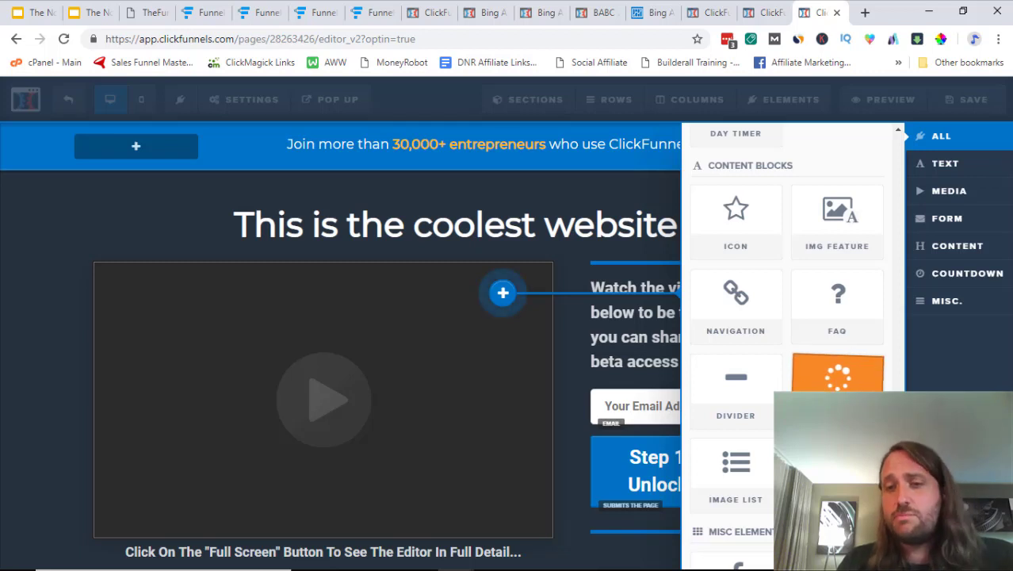
scroll(832, 400, down, 5)
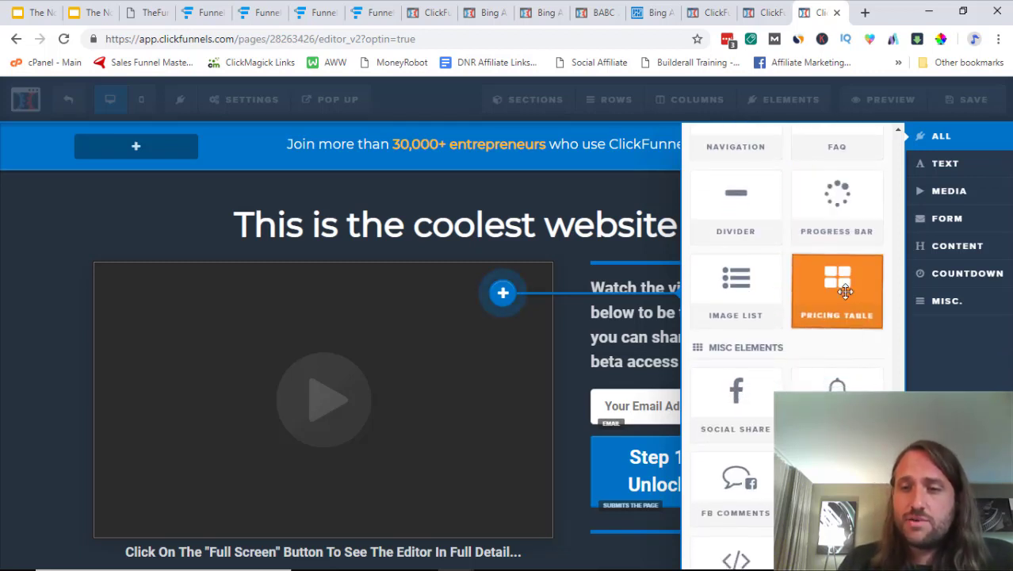
scroll(832, 400, down, 2)
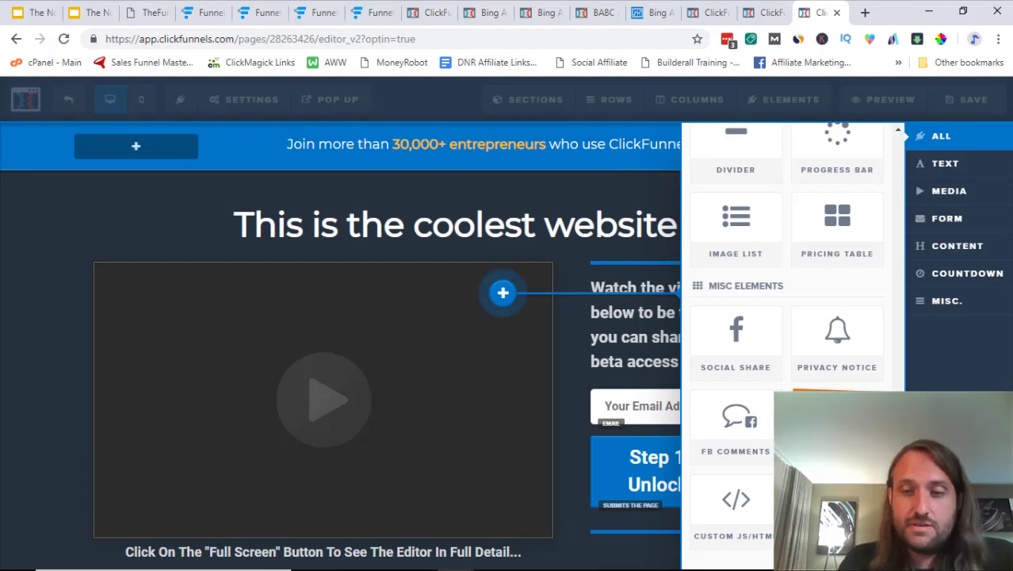
scroll(748, 255, up, 10)
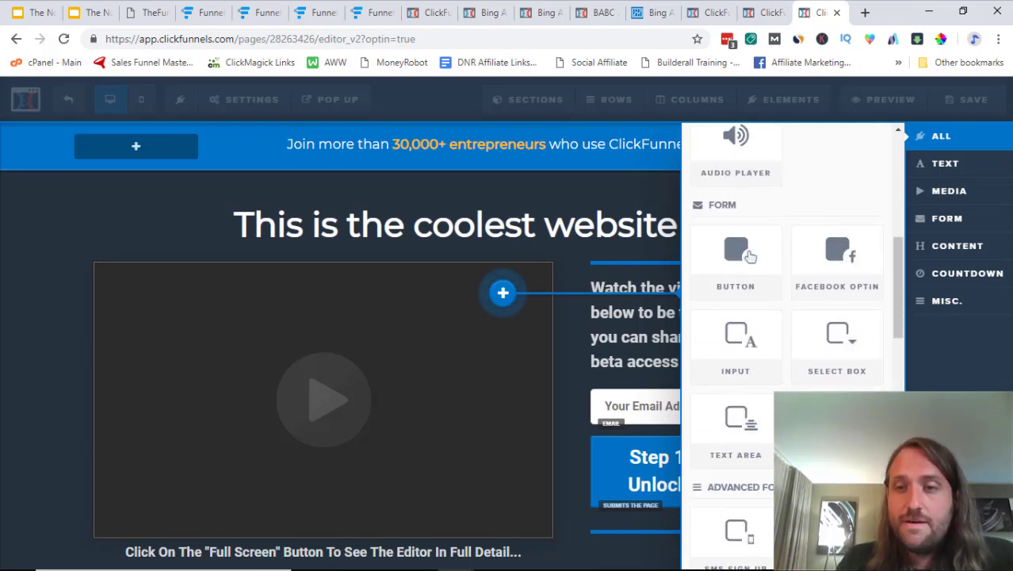
scroll(750, 255, up, 5)
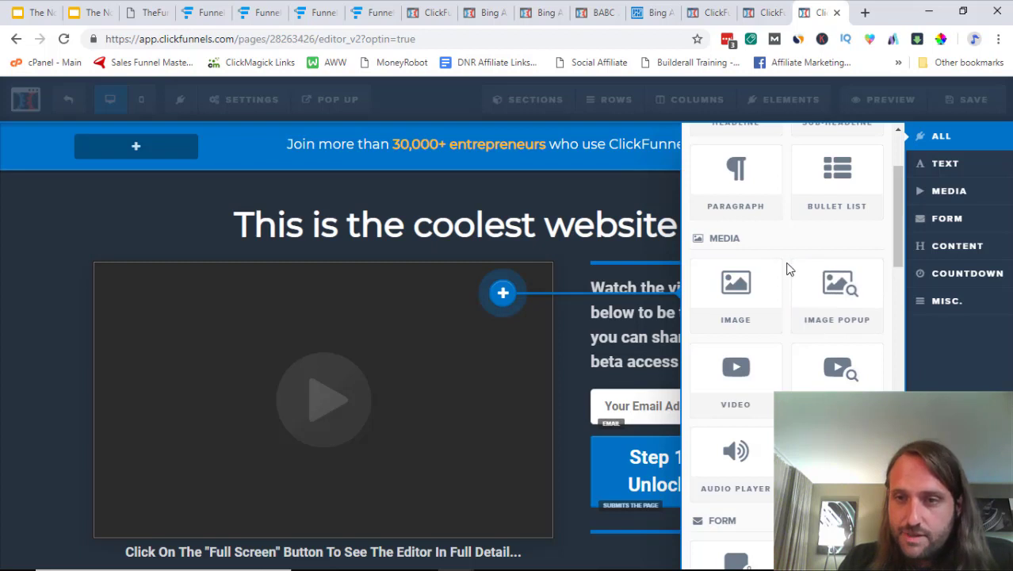
scroll(787, 270, up, 3)
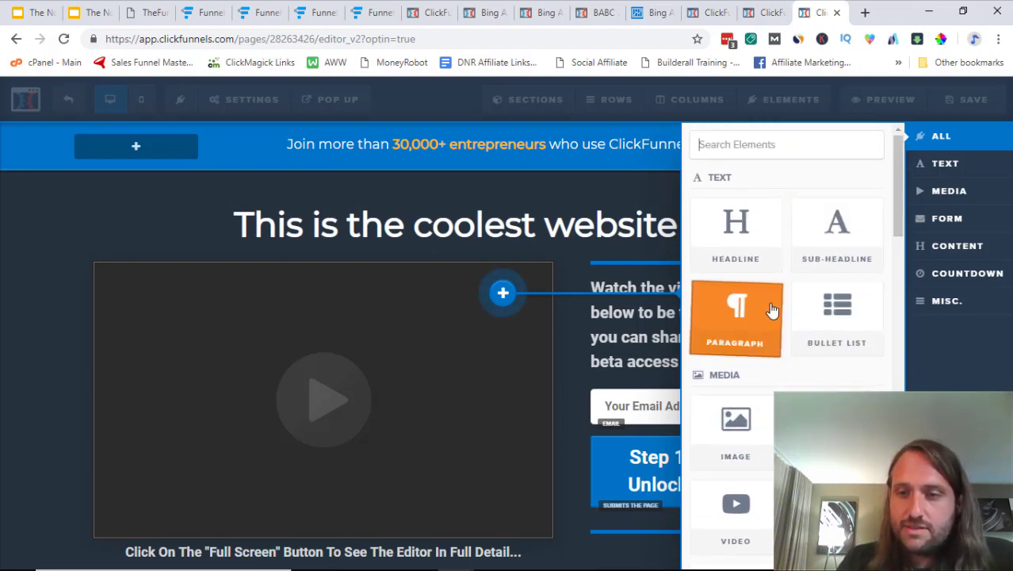
scroll(783, 307, down, 3)
scroll(801, 335, down, 1)
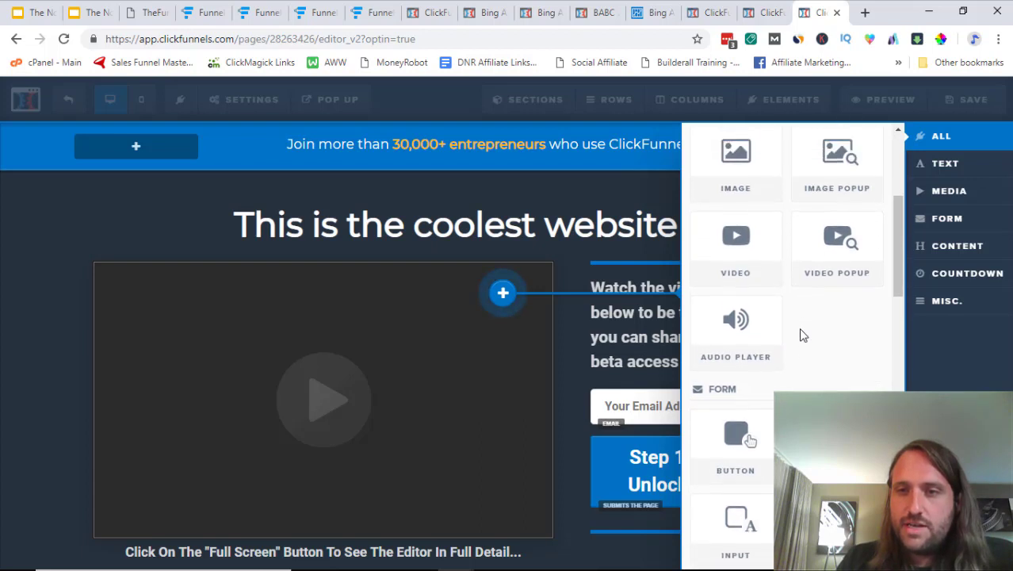
Add a bullet list element to the page and position it directly under the main headline
scroll(800, 335, up, 3)
scroll(799, 335, up, 3)
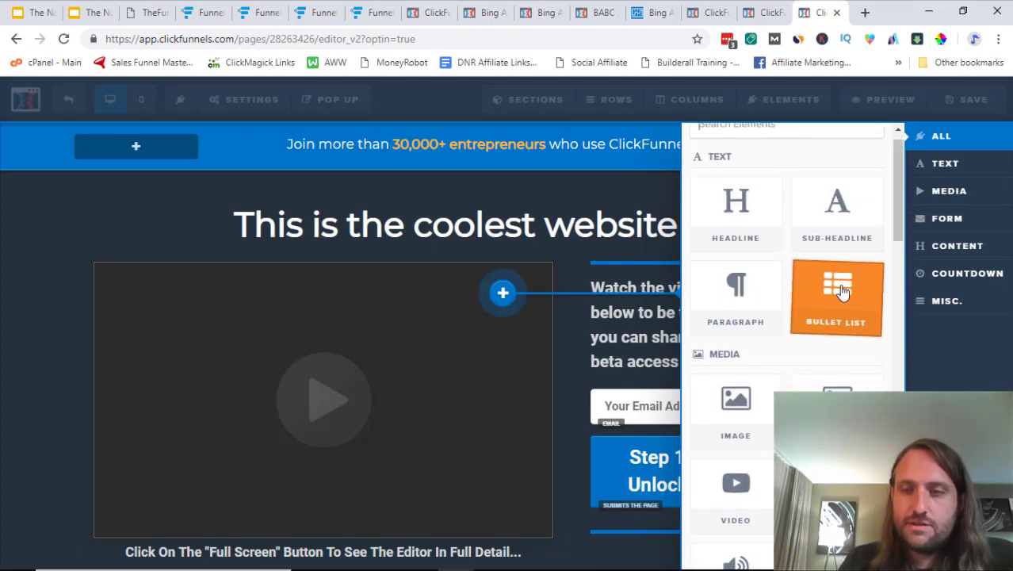
click(443, 262)
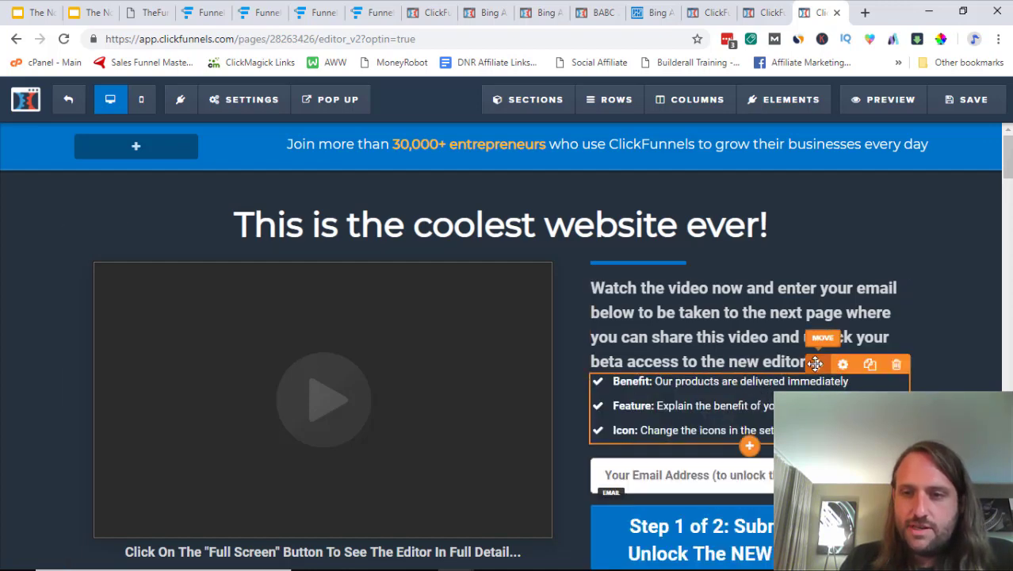
drag(816, 364, 518, 237)
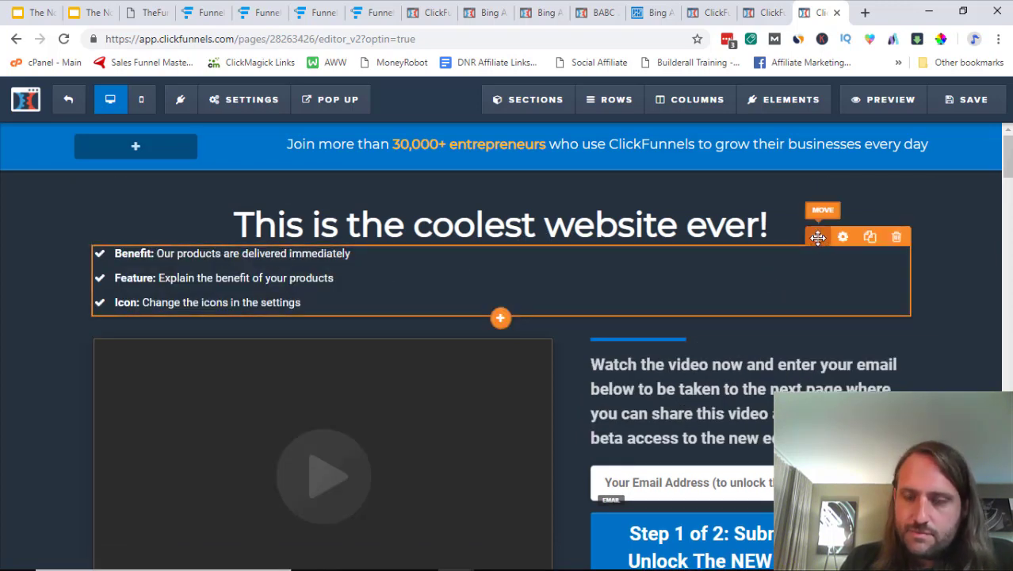
Move the bullet list below the submit button and change its first bold label to "Cool Thing"
scroll(432, 404, down, 3)
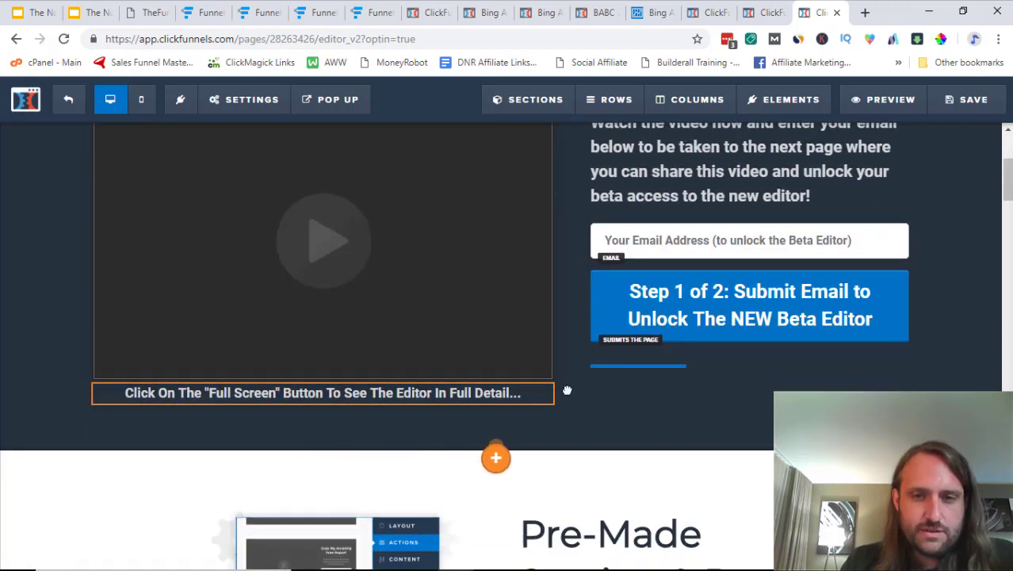
drag(736, 344, 735, 355)
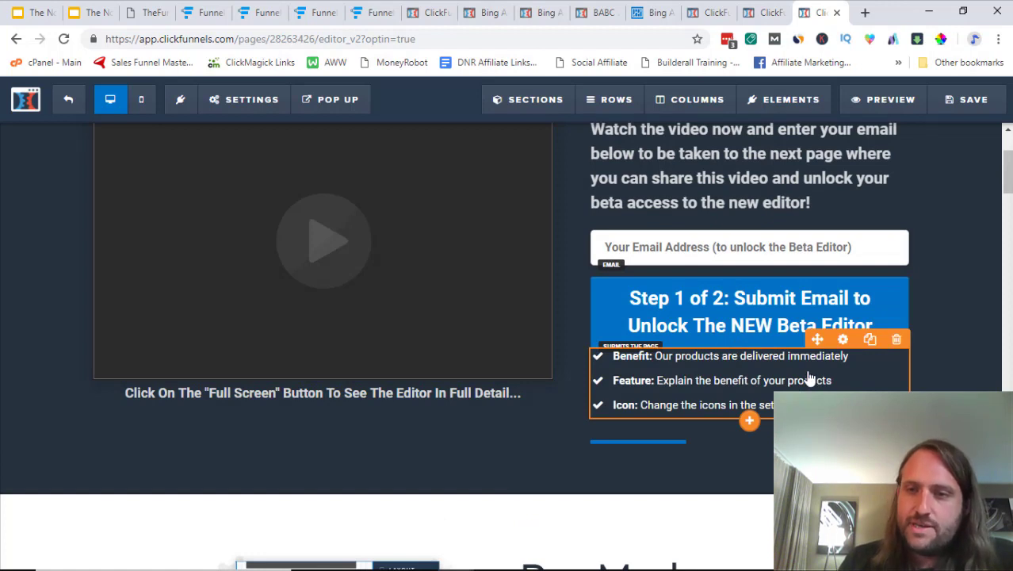
click(808, 379)
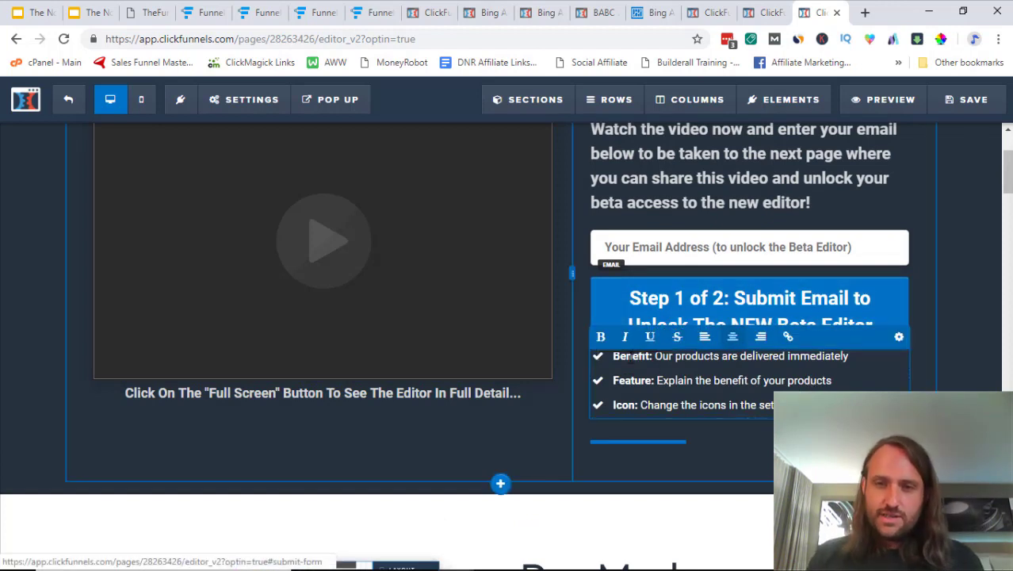
text(Cool Thing)
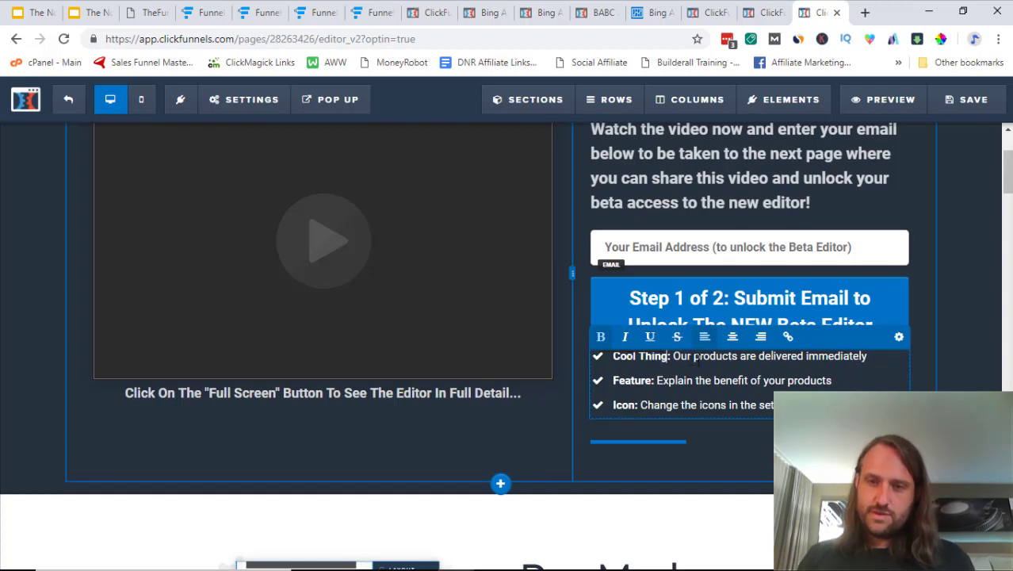
click(968, 373)
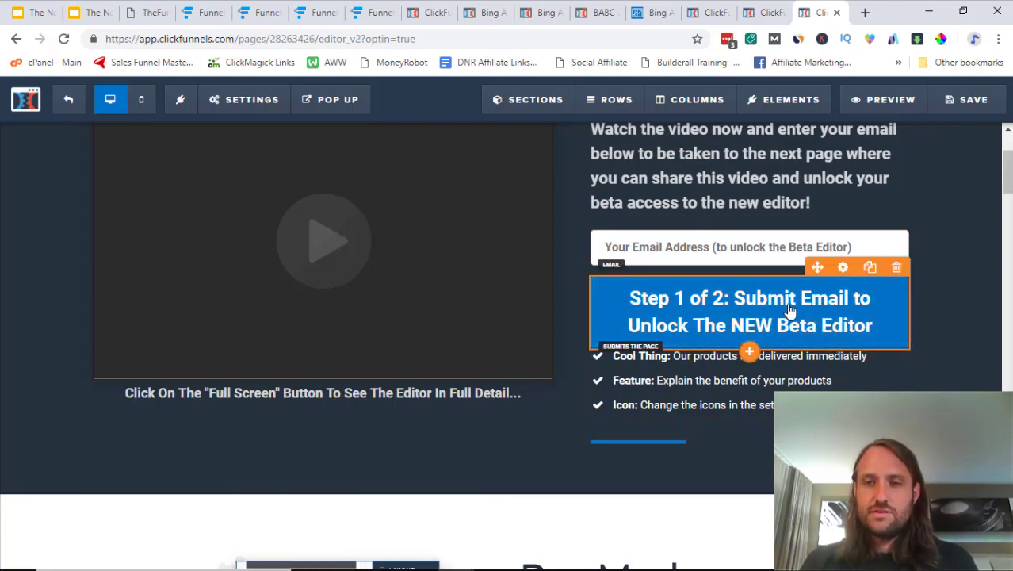
Try the submit button's pop-up, Facebook optin and website URL actions, and set its action to Go To Next Step In Funnel
click(718, 333)
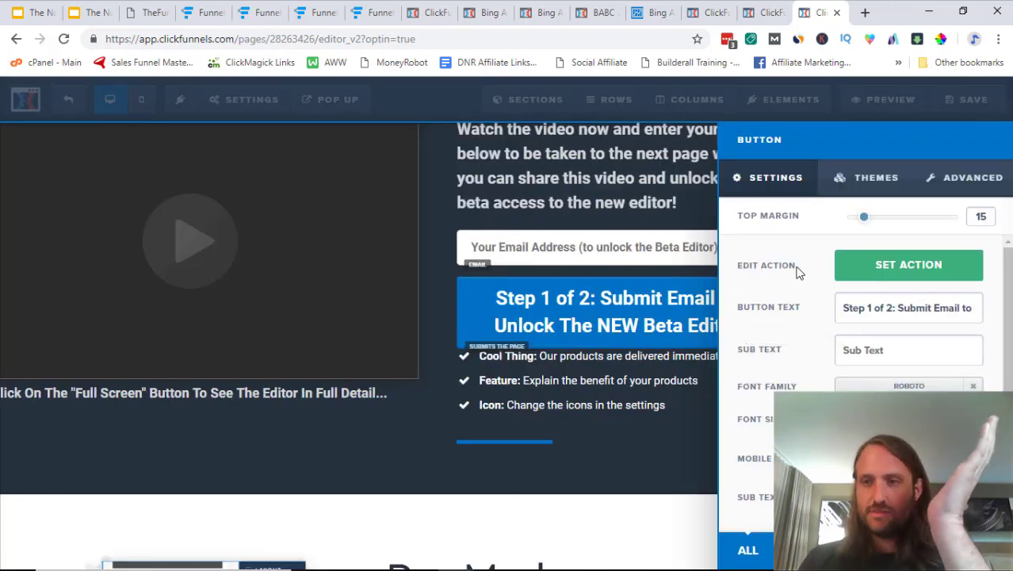
click(883, 269)
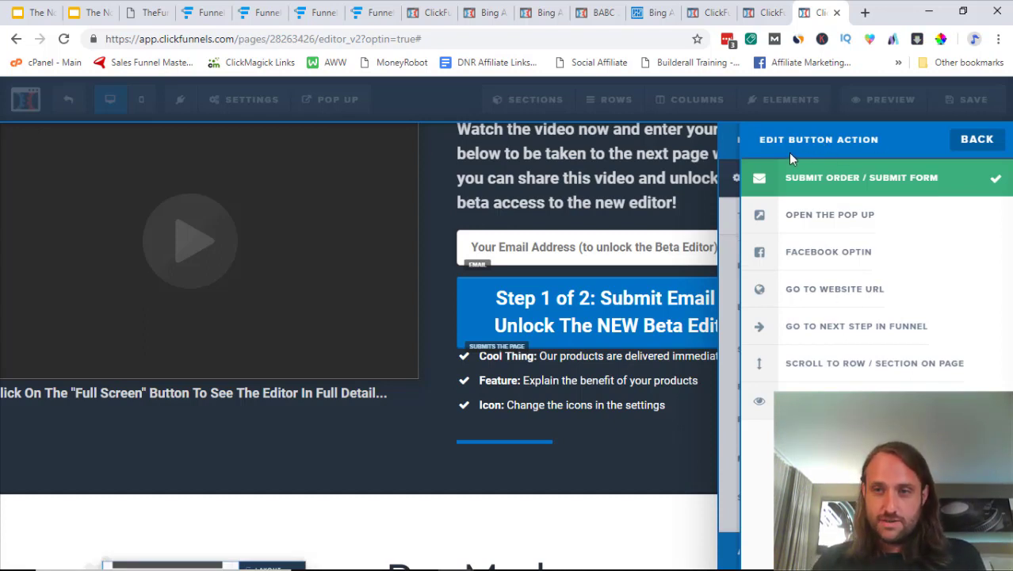
click(843, 227)
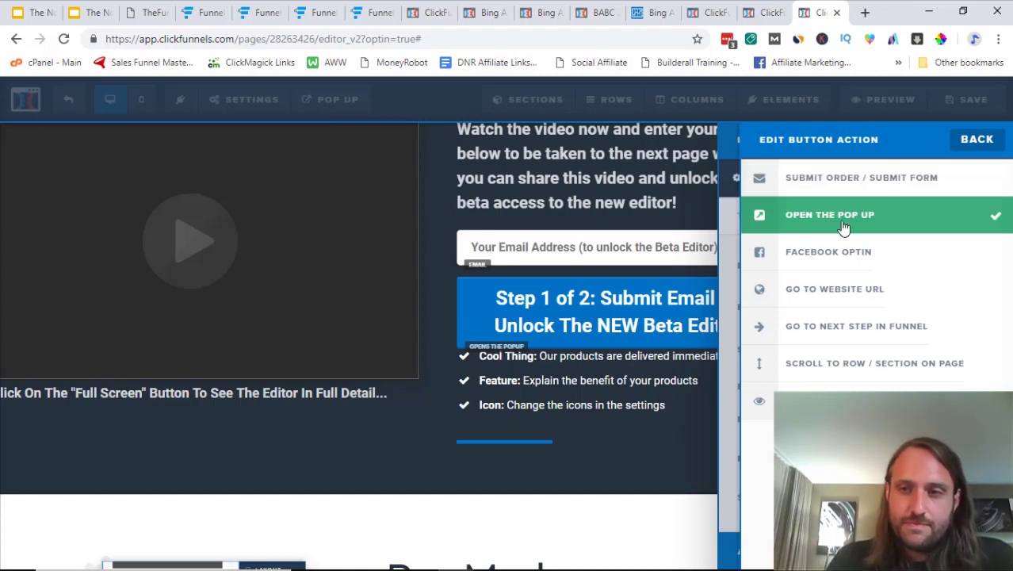
click(844, 262)
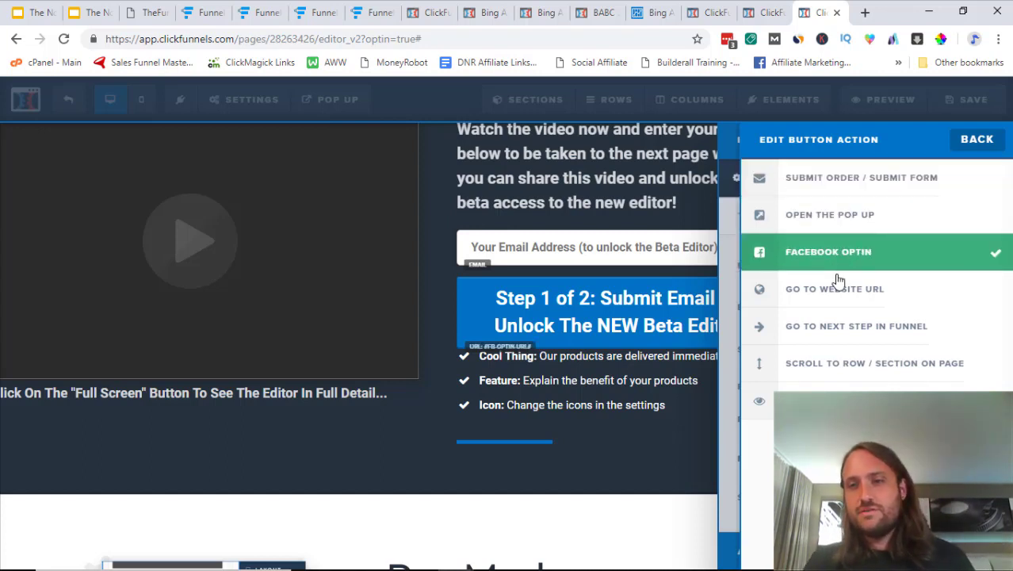
click(836, 295)
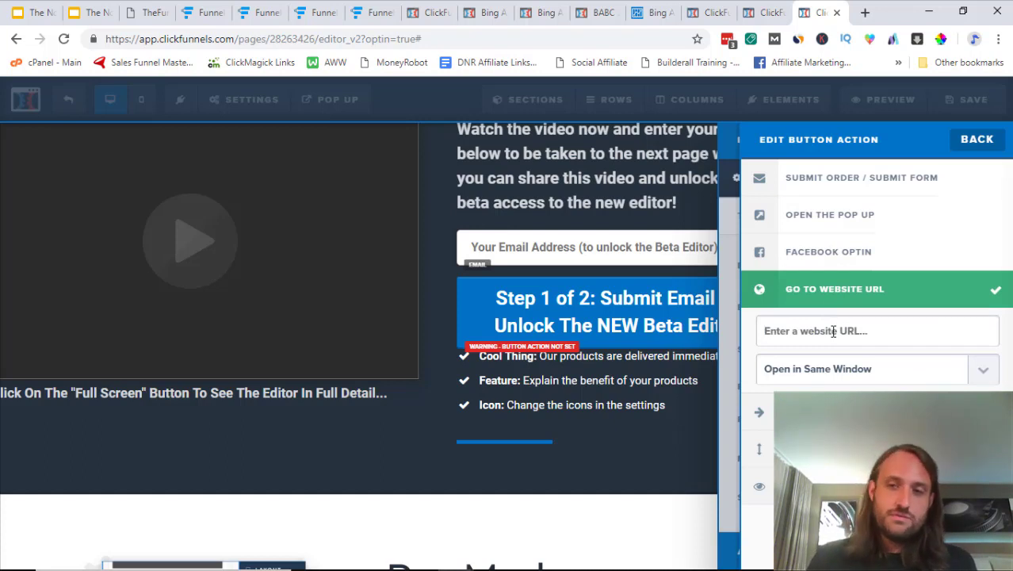
click(842, 372)
click(855, 391)
click(858, 379)
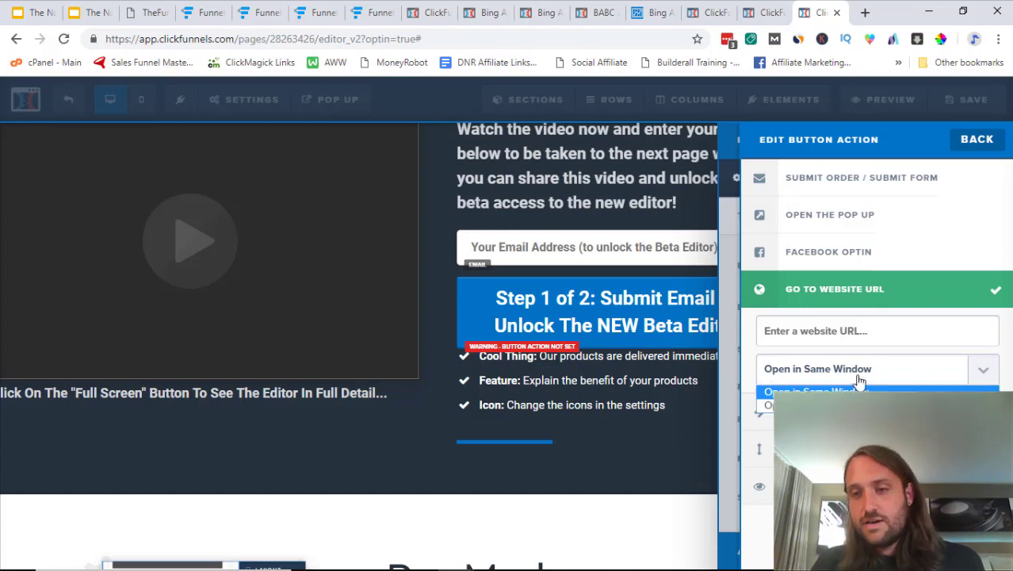
click(855, 389)
click(850, 403)
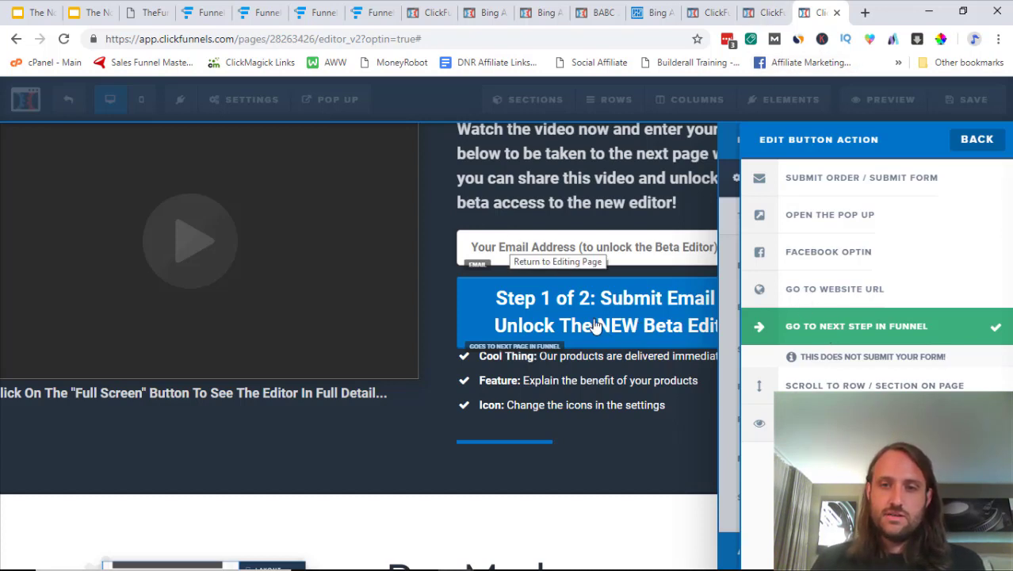
Look at the open ClickFunnels affiliate pages and return to the submit button's general settings in the page editor
click(762, 12)
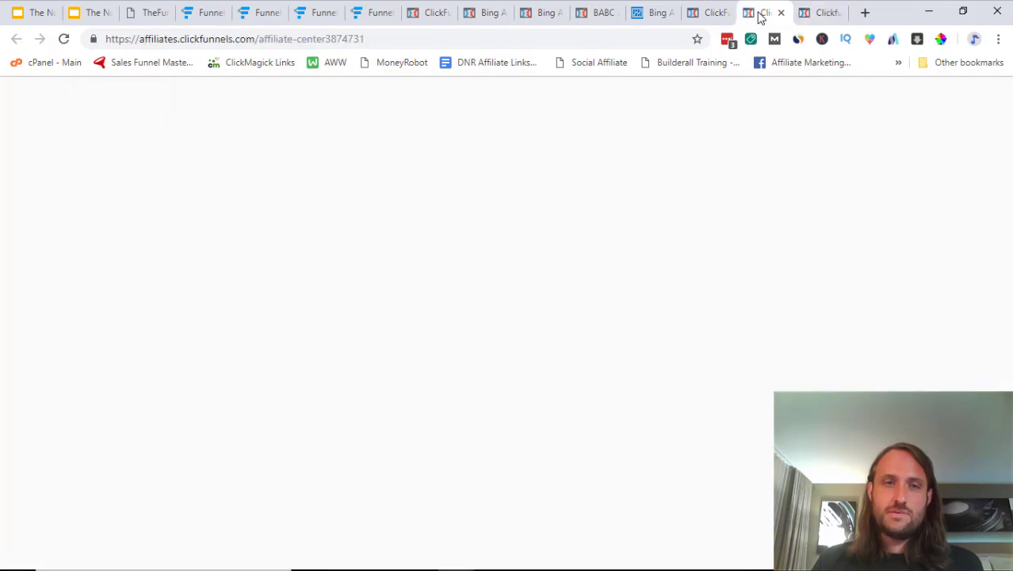
click(713, 12)
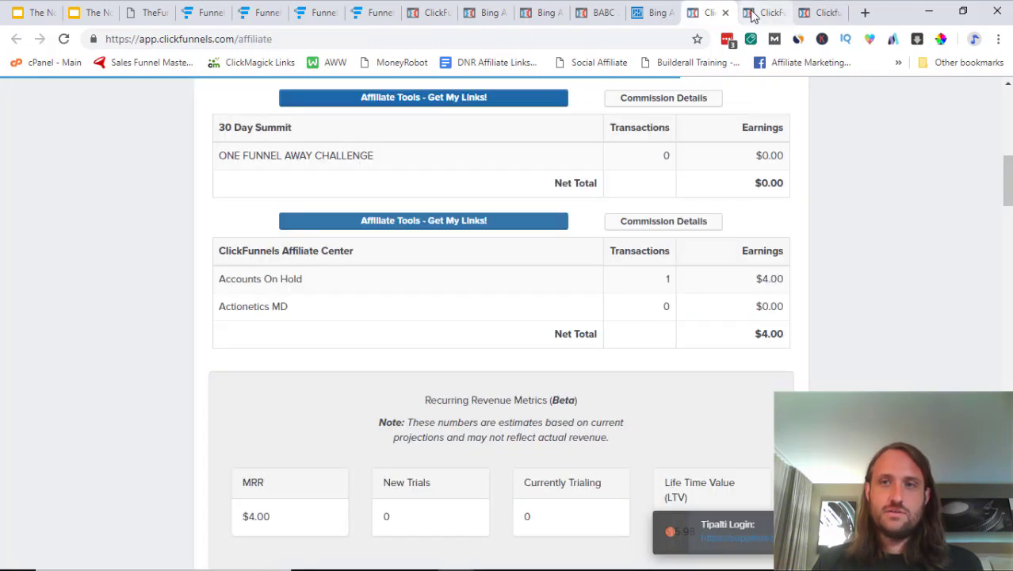
click(762, 13)
click(806, 13)
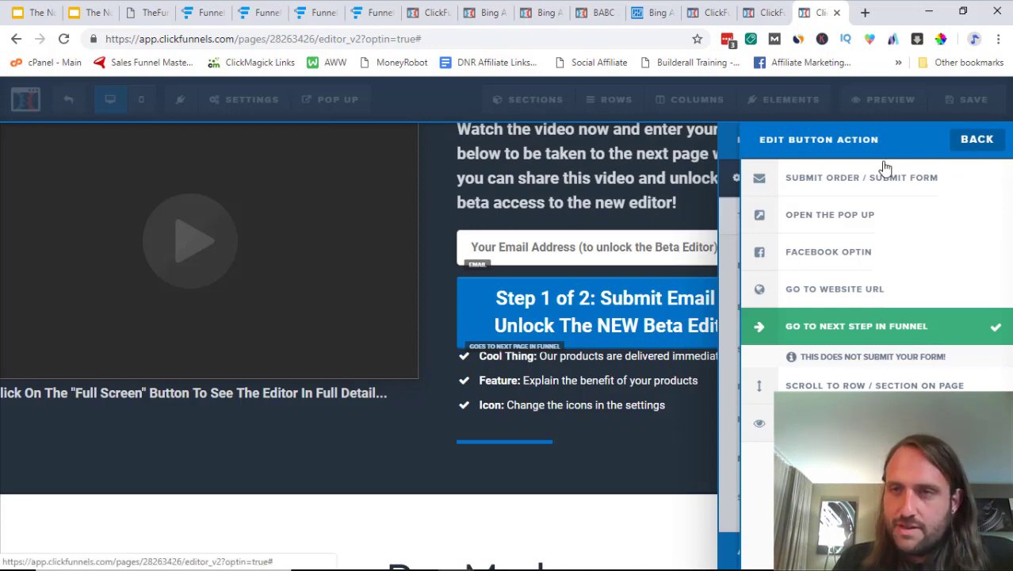
click(829, 141)
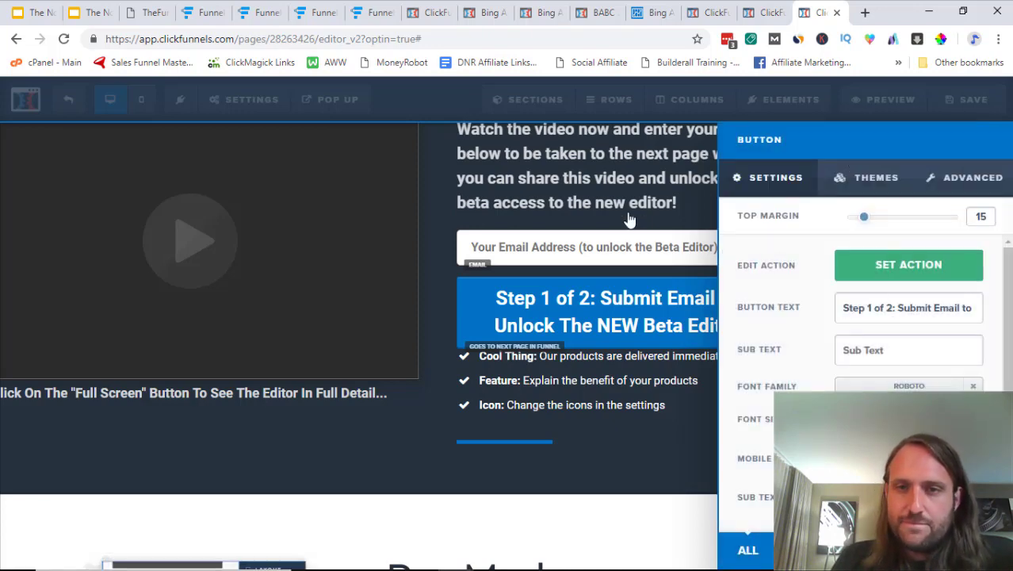
Add a full-width section containing a three-column row directly below the Pre-Made Section & Row Library section
click(477, 167)
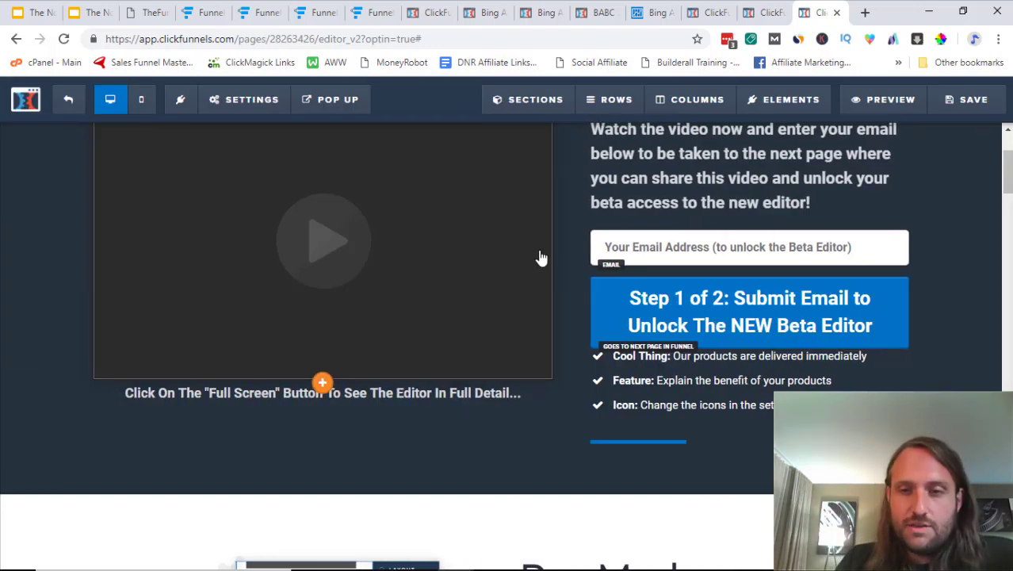
scroll(539, 258, down, 5)
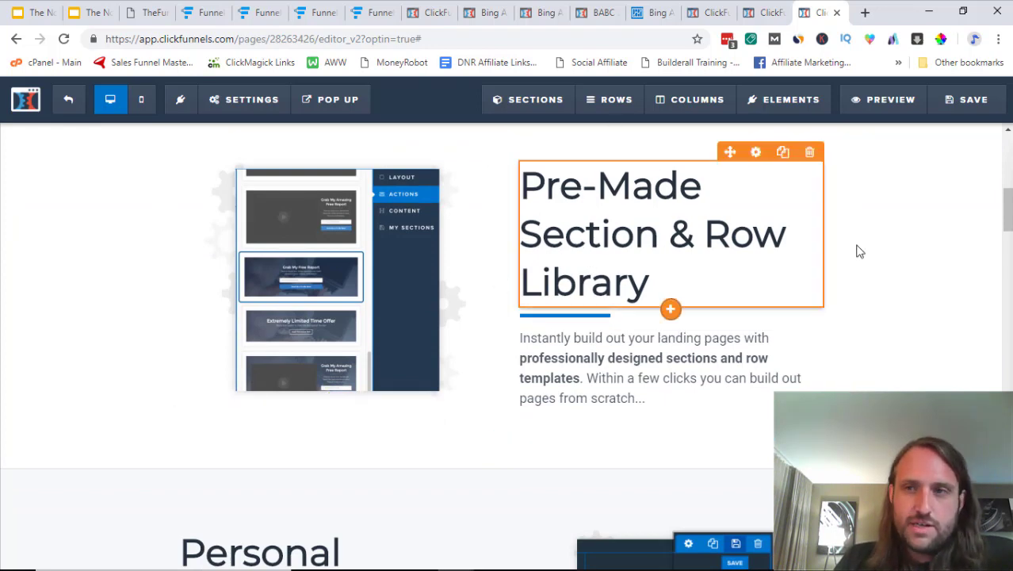
scroll(945, 244, up, 2)
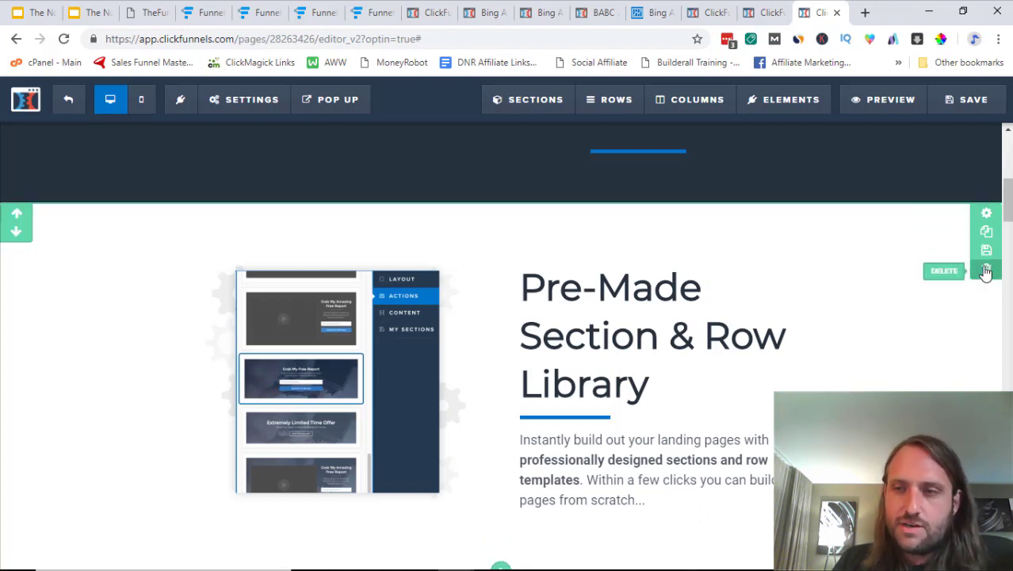
scroll(945, 256, down, 1)
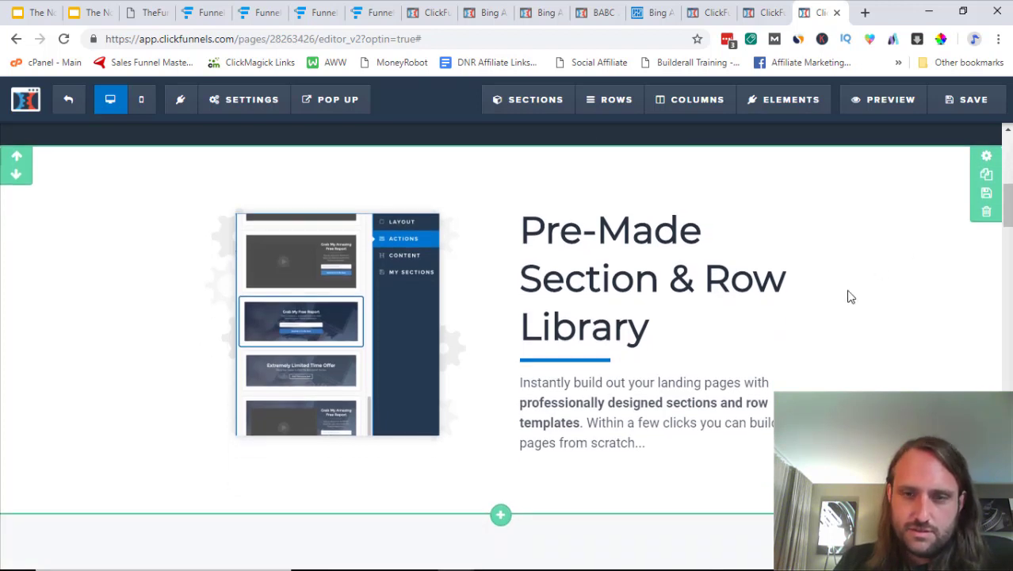
click(502, 517)
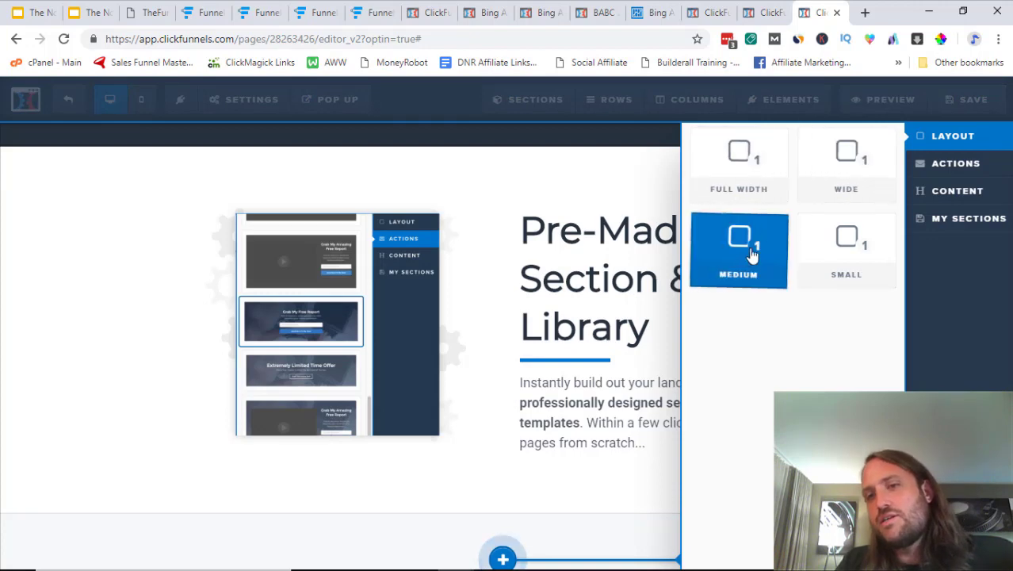
click(740, 168)
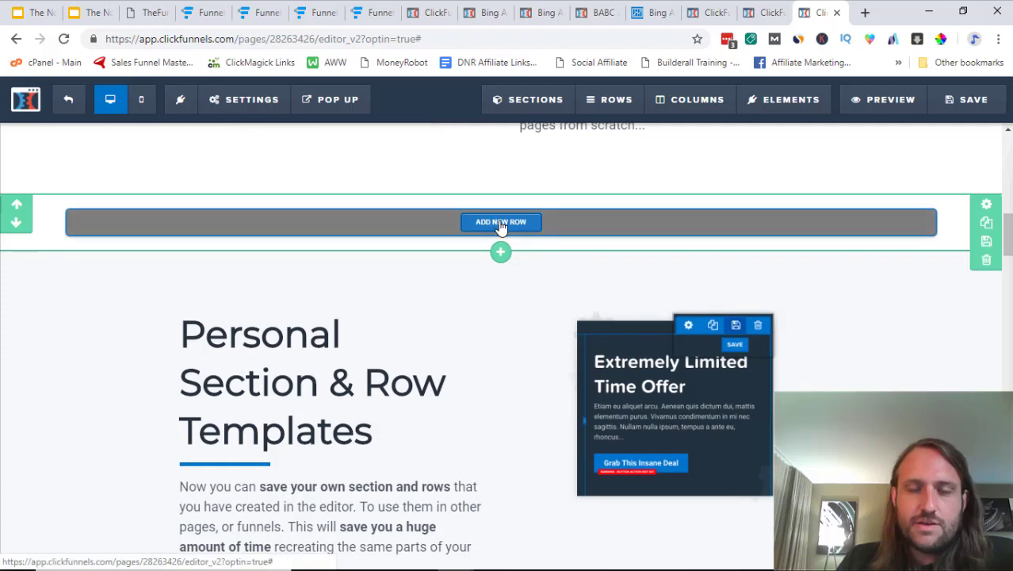
click(501, 222)
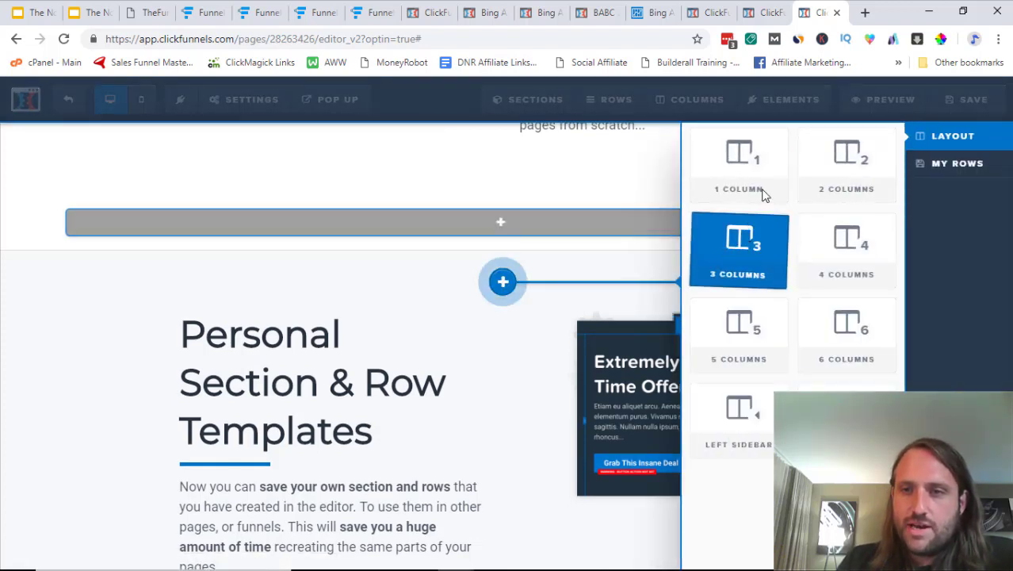
click(730, 244)
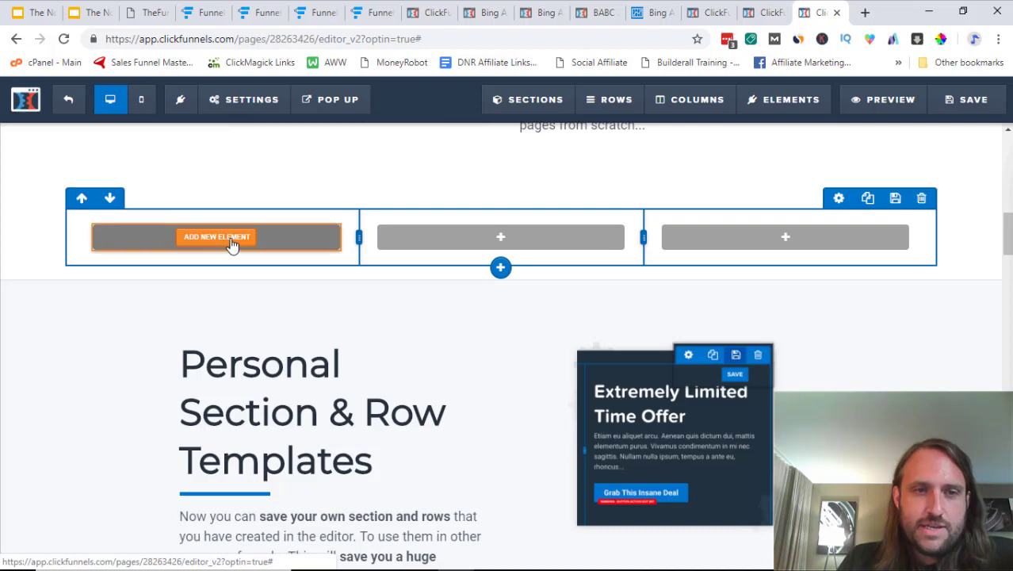
Add a headline element to the first column, place a clone of it in each of the other two columns, and save the page
click(231, 245)
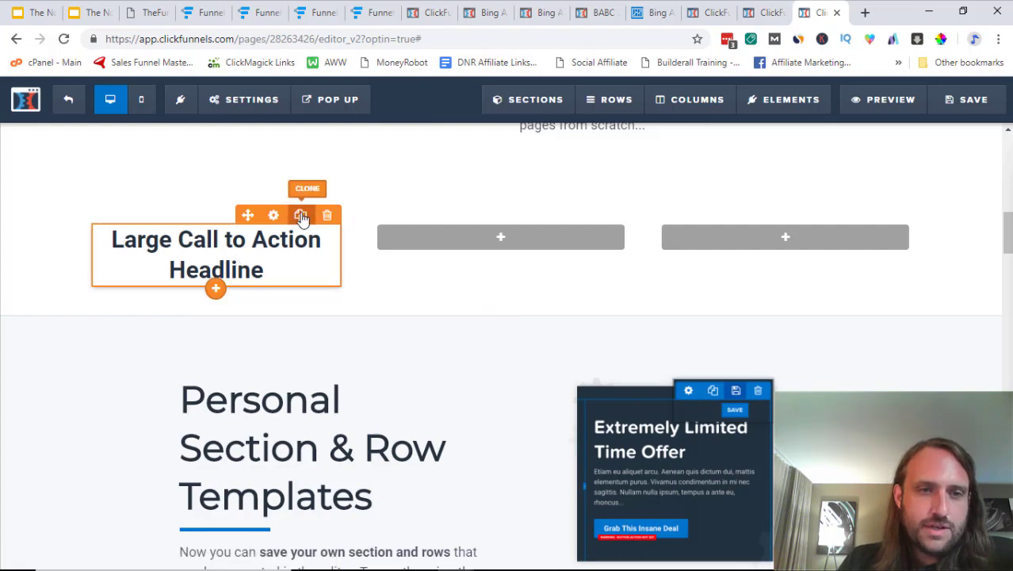
click(300, 215)
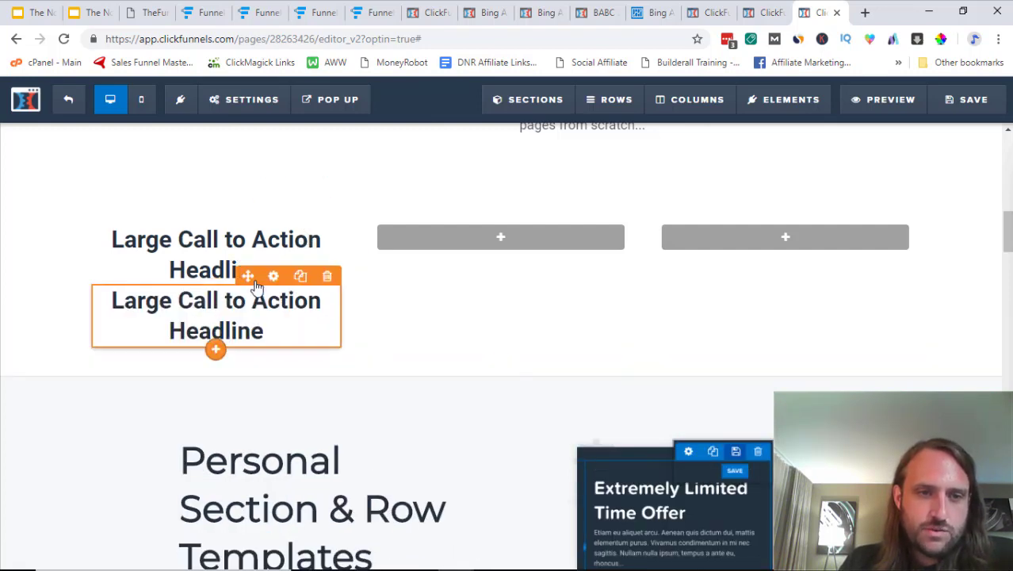
drag(248, 276, 501, 232)
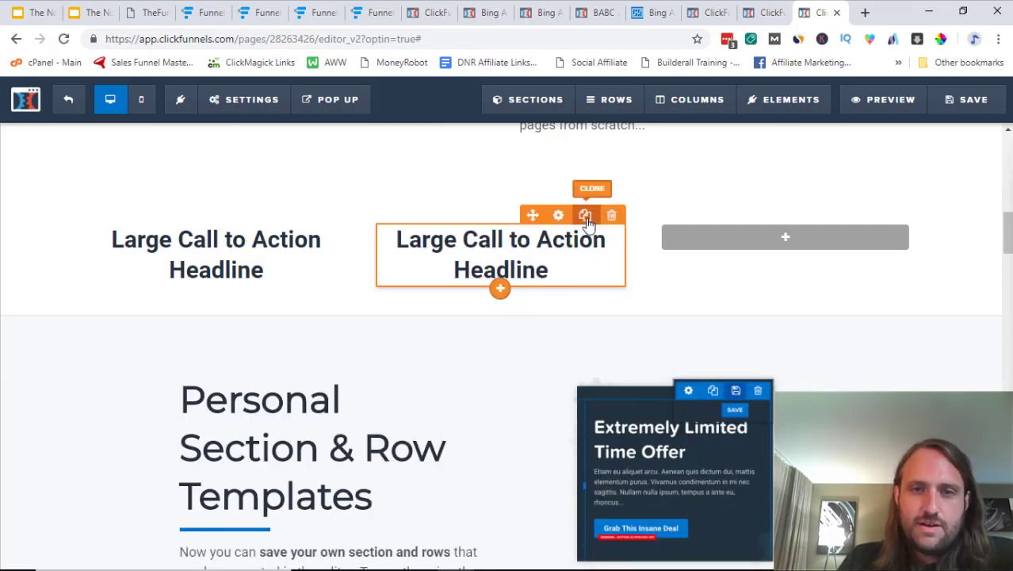
click(585, 216)
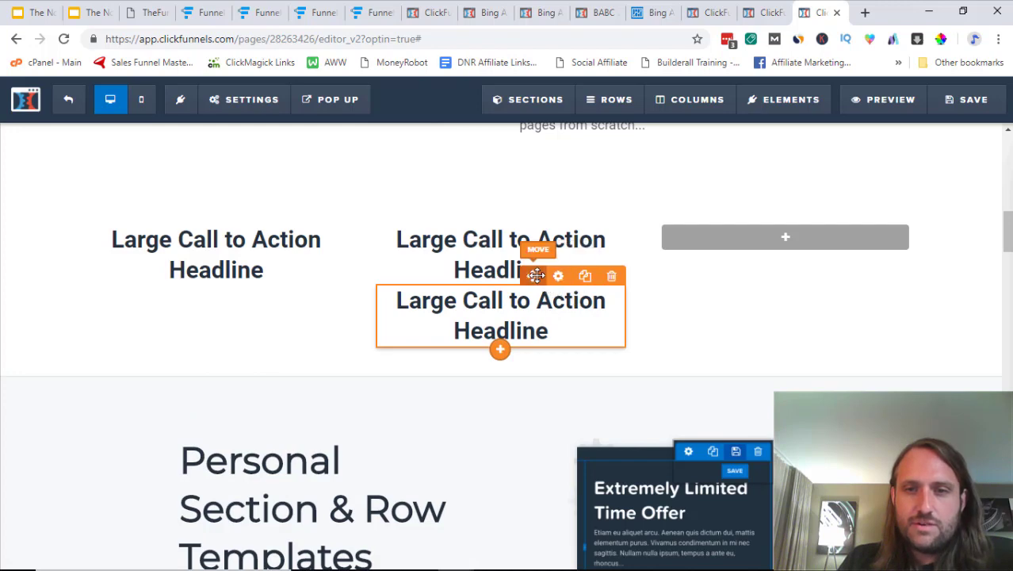
drag(536, 275, 759, 238)
click(974, 99)
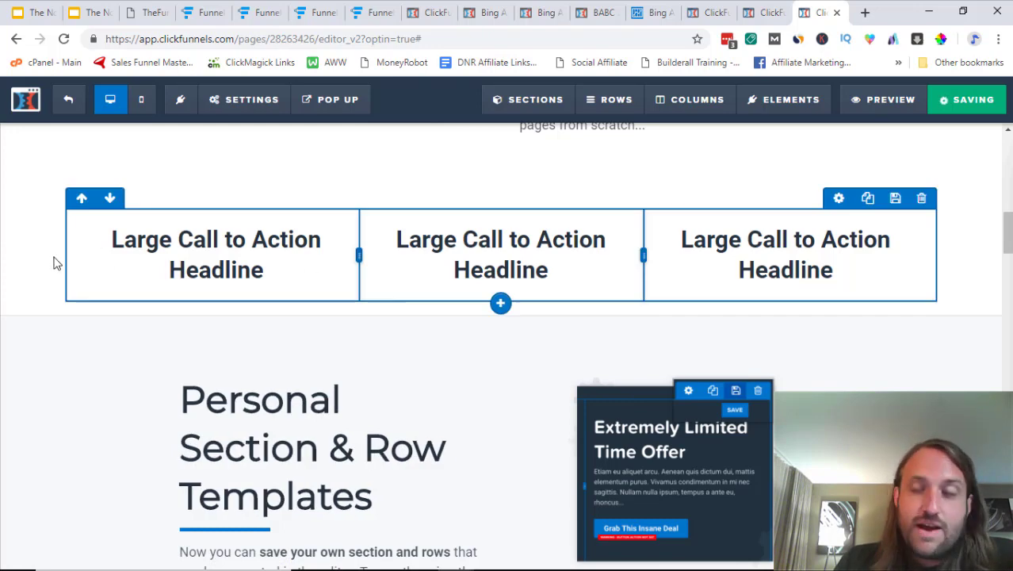
Move the Personal Section & Row Templates row up into the three-headline section and back down into its own section
scroll(56, 263, down, 3)
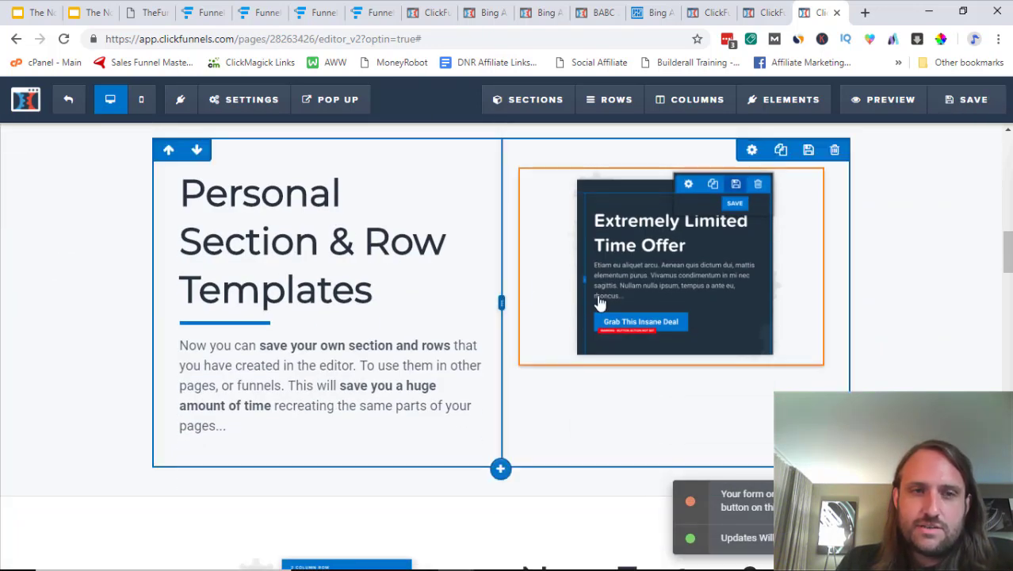
scroll(506, 290, up, 2)
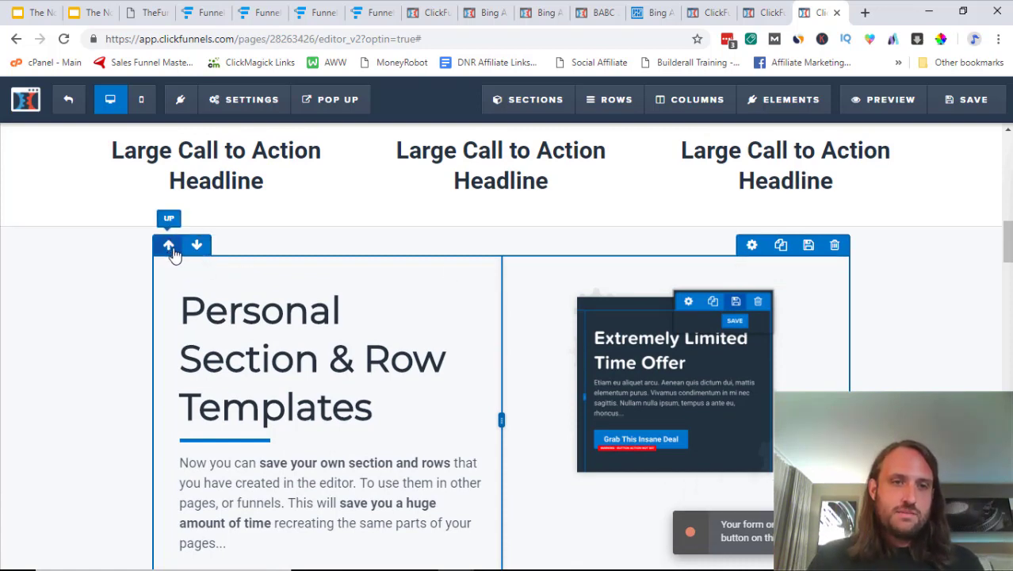
click(169, 248)
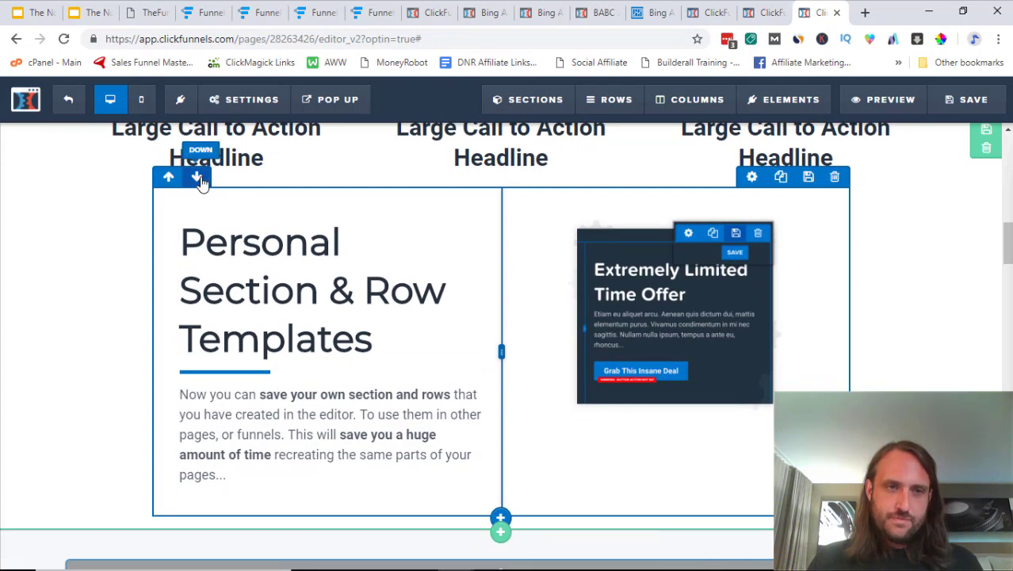
click(198, 178)
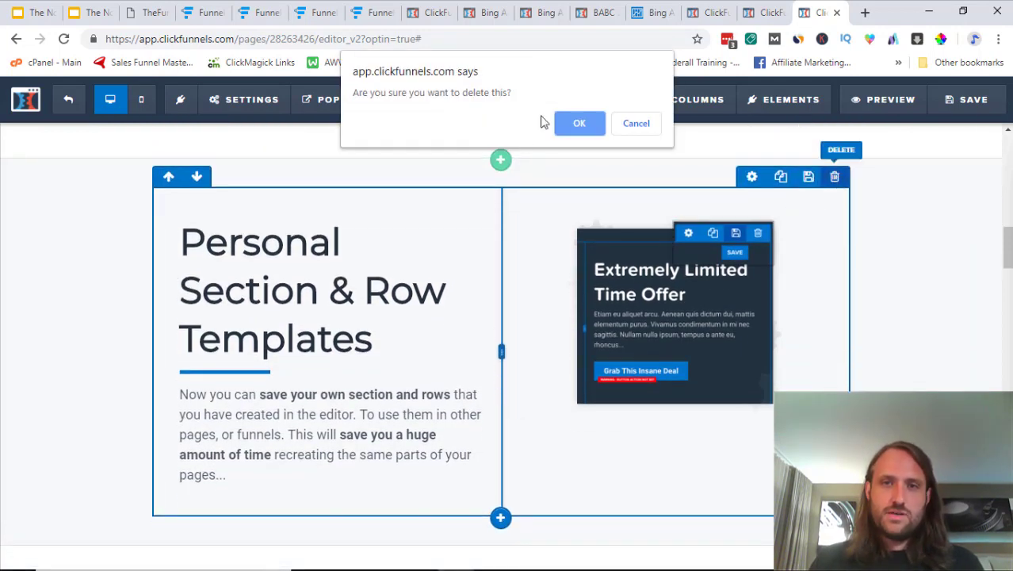
Delete the Personal Section & Row Templates row and the empty section that contained it
click(576, 120)
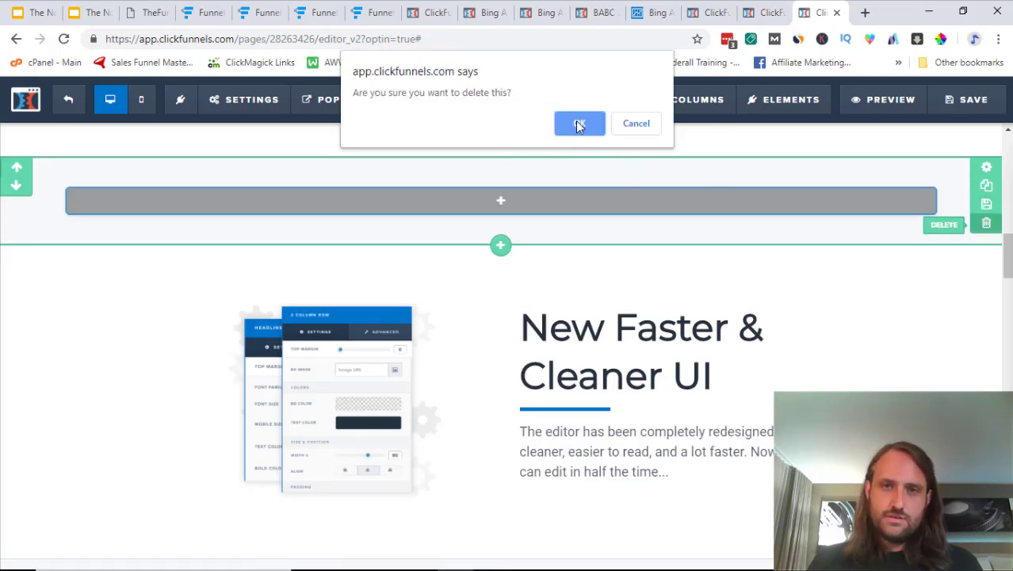
click(574, 121)
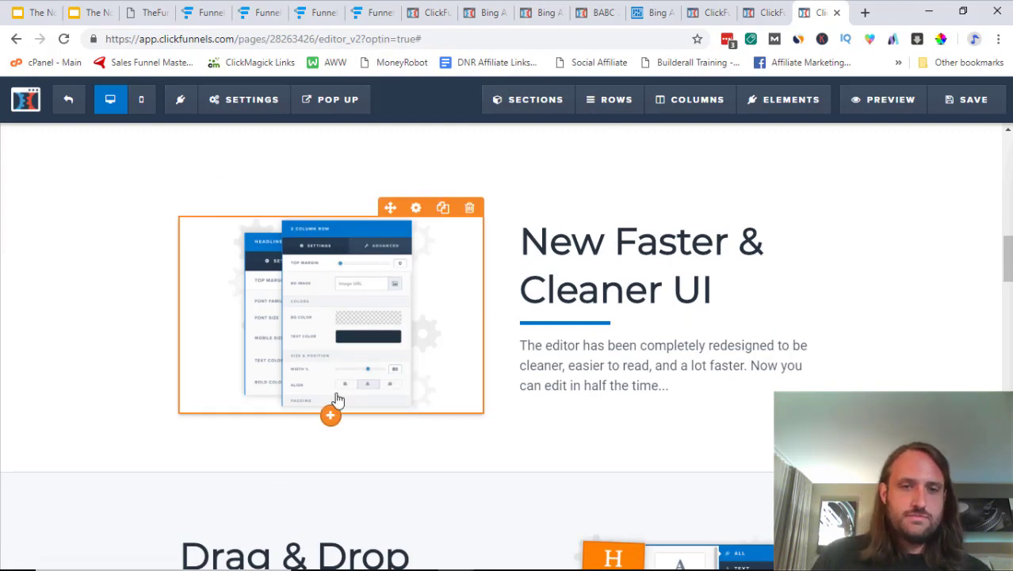
Look through the template's remaining feature sections, from New Faster & Cleaner UI down to New Editor App System
scroll(364, 315, down, 4)
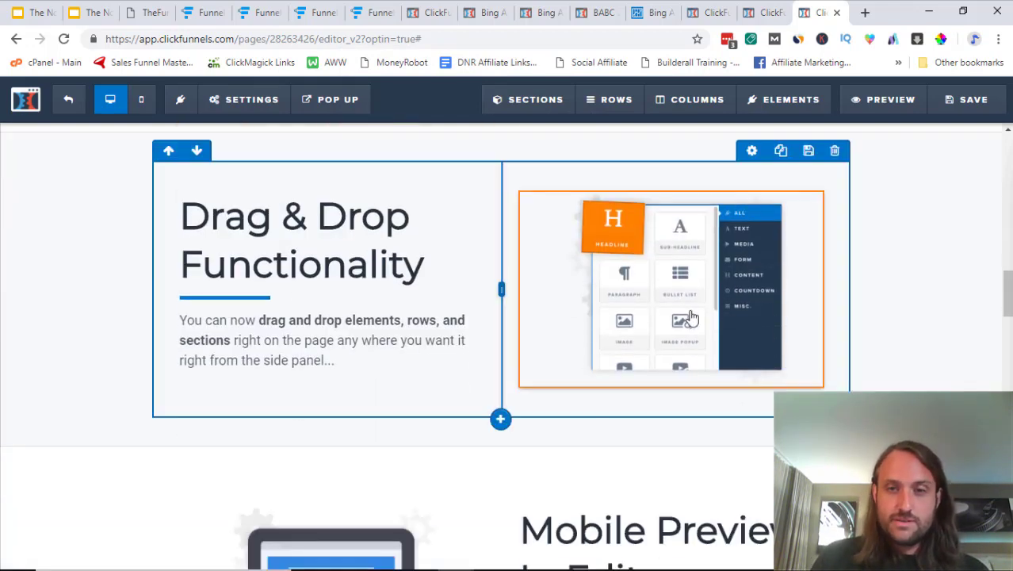
scroll(305, 334, down, 5)
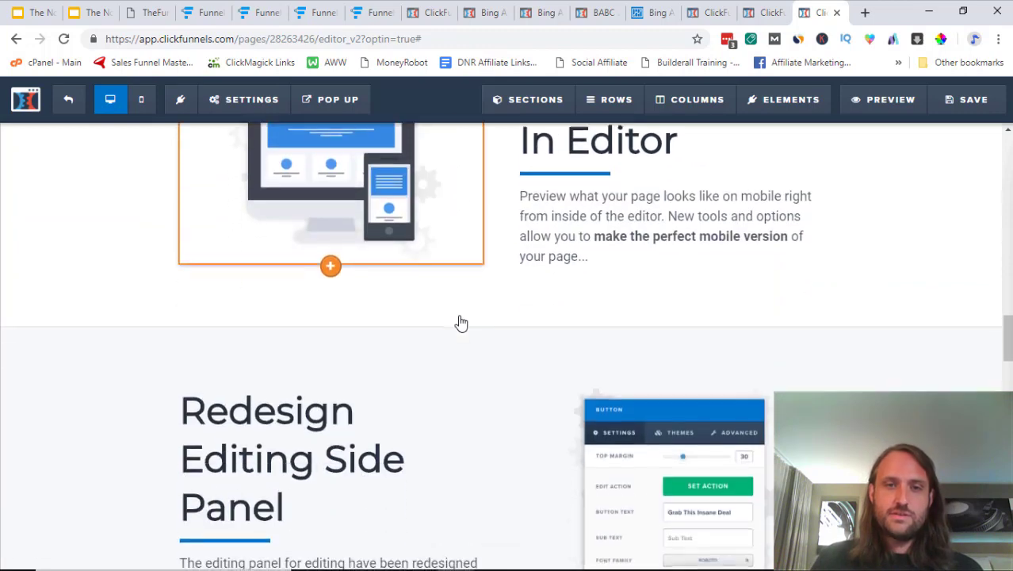
scroll(461, 323, up, 5)
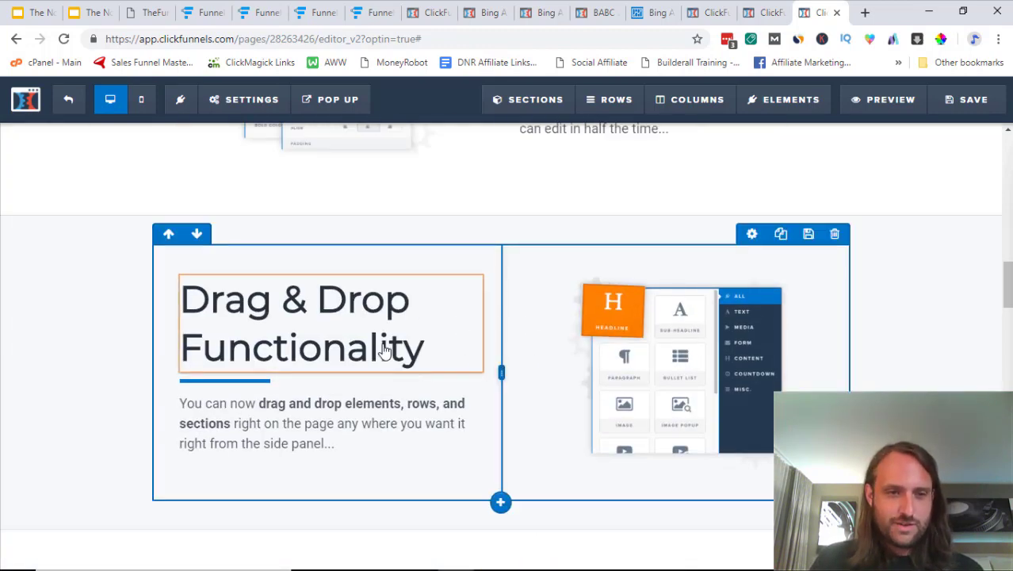
scroll(523, 355, down, 4)
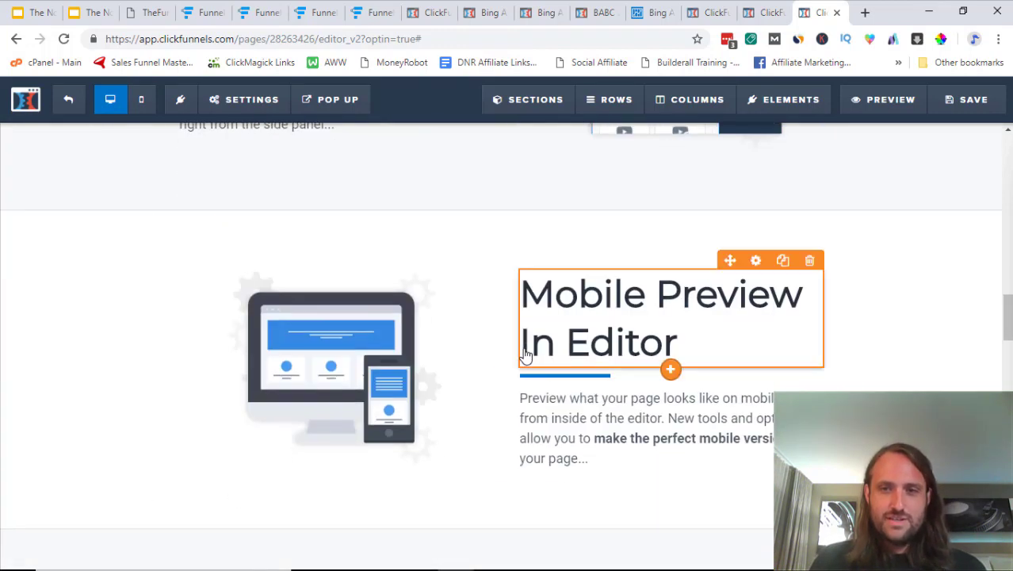
scroll(523, 355, down, 2)
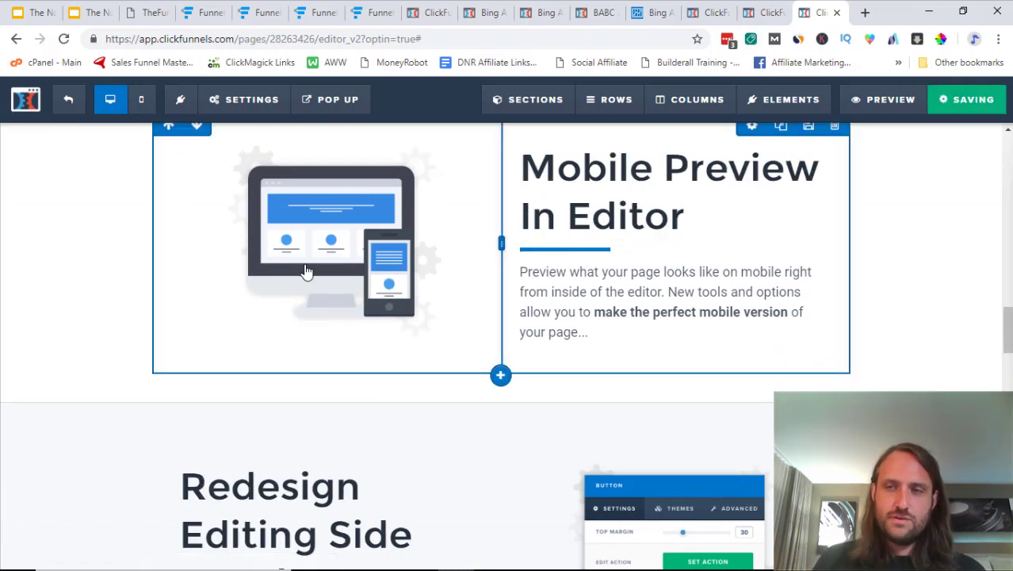
scroll(306, 271, down, 2)
scroll(361, 294, down, 3)
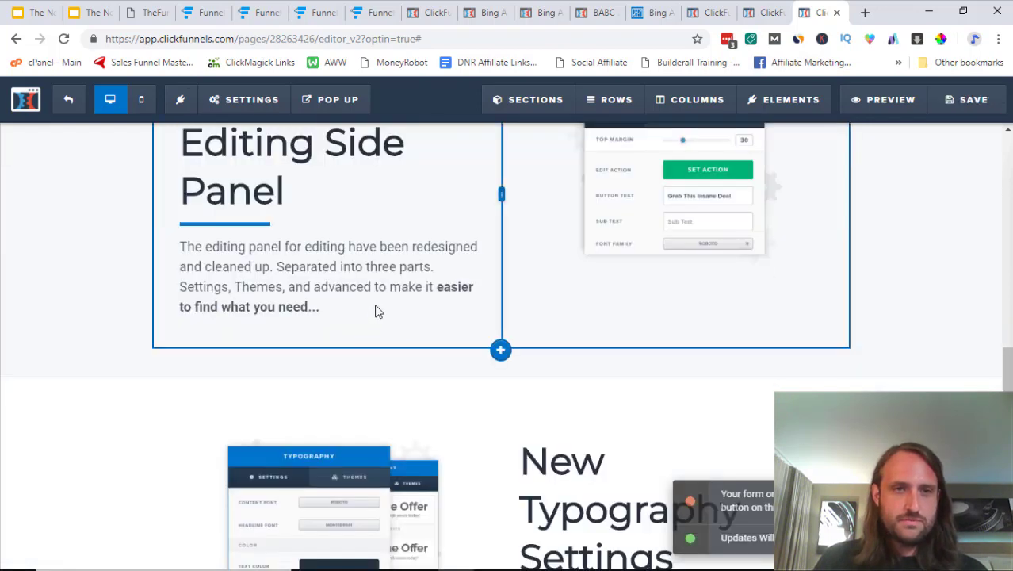
scroll(375, 310, up, 2)
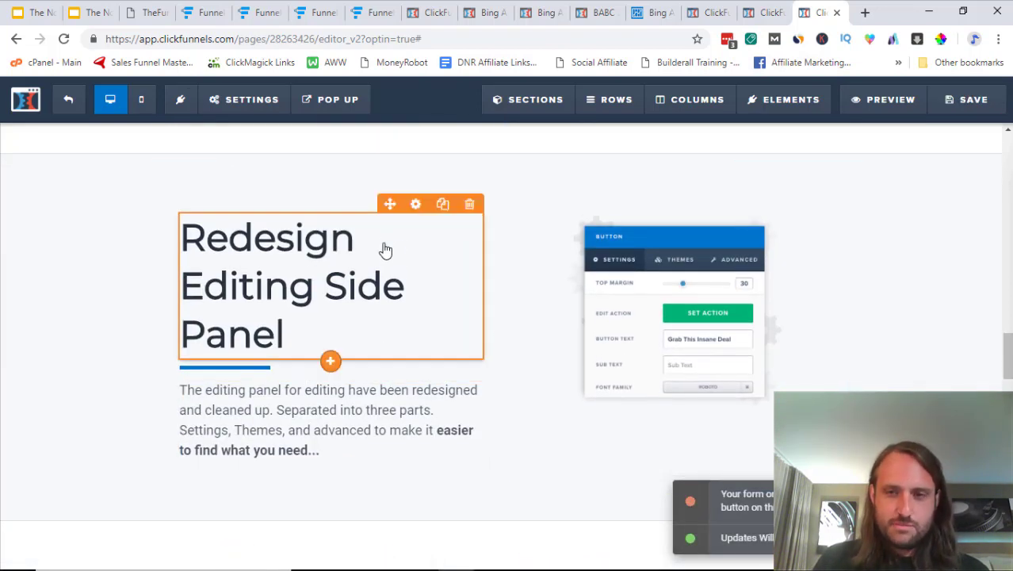
scroll(385, 250, down, 4)
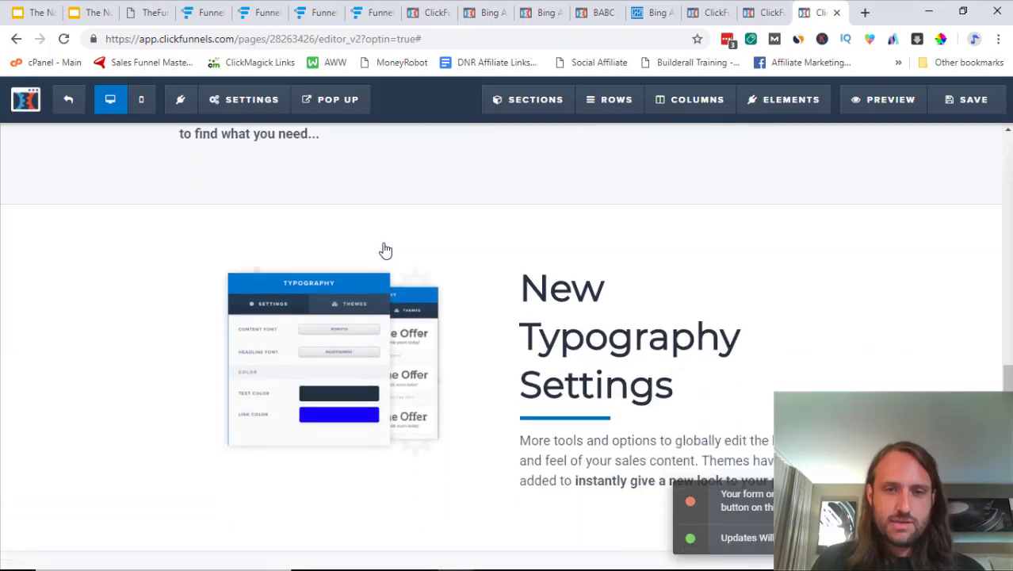
scroll(386, 250, down, 5)
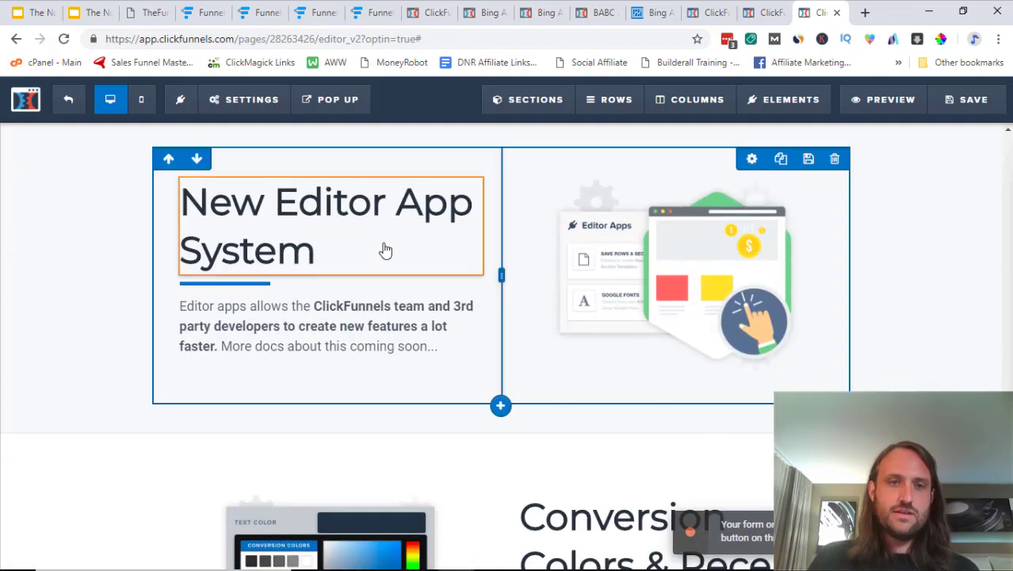
Set the "New Editor App System" headline's font size to 56 and its text color to blue #0075b2
click(391, 210)
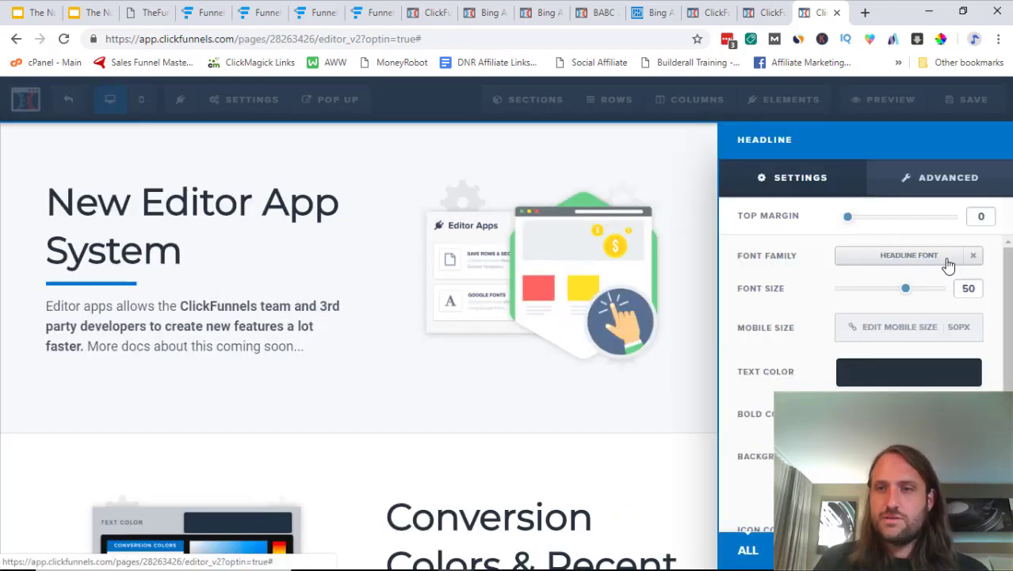
click(831, 262)
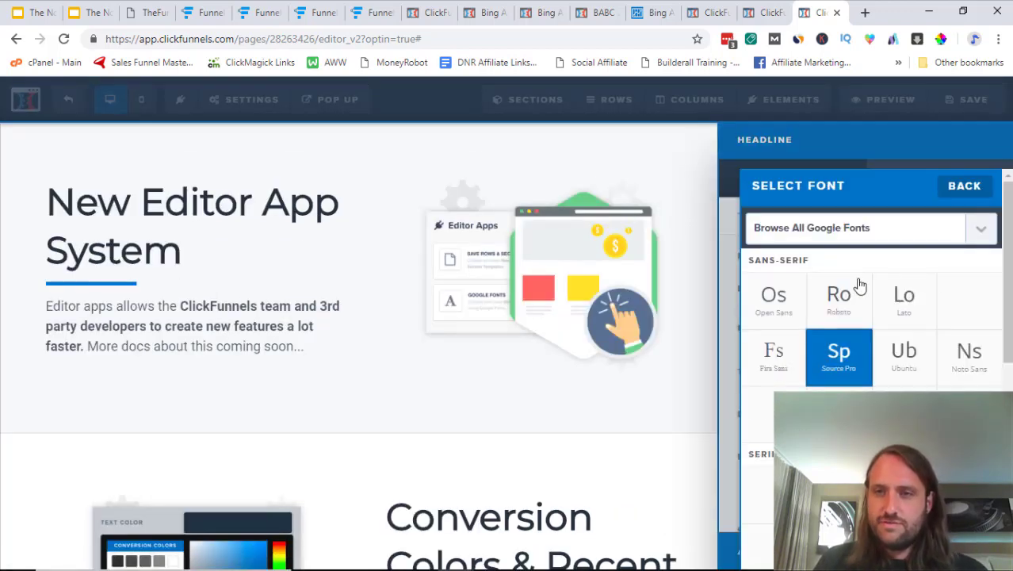
click(964, 185)
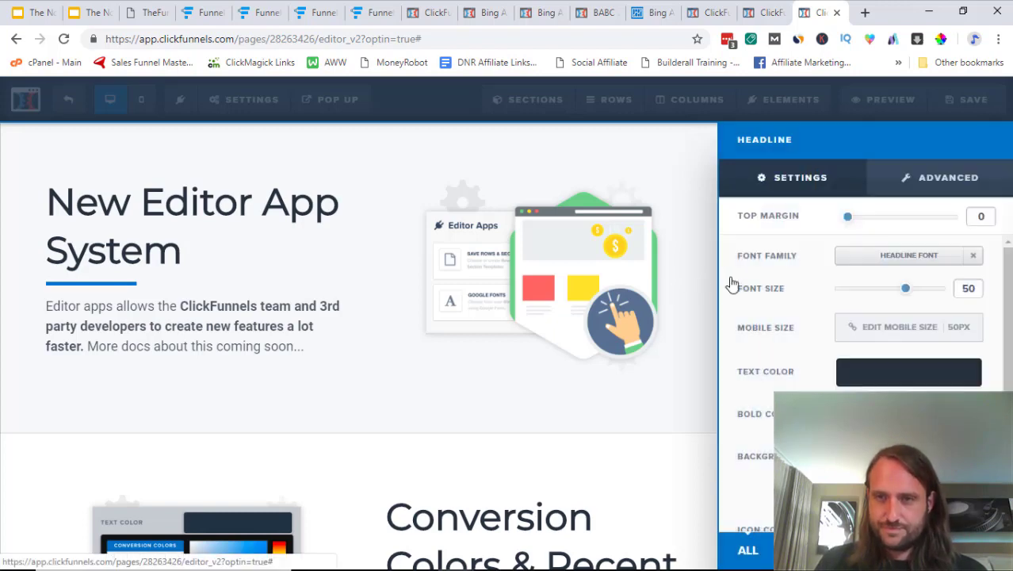
mouse_move(907, 294)
mouse_down()
mouse_move(878, 297)
mouse_move(946, 290)
mouse_move(918, 297)
mouse_up()
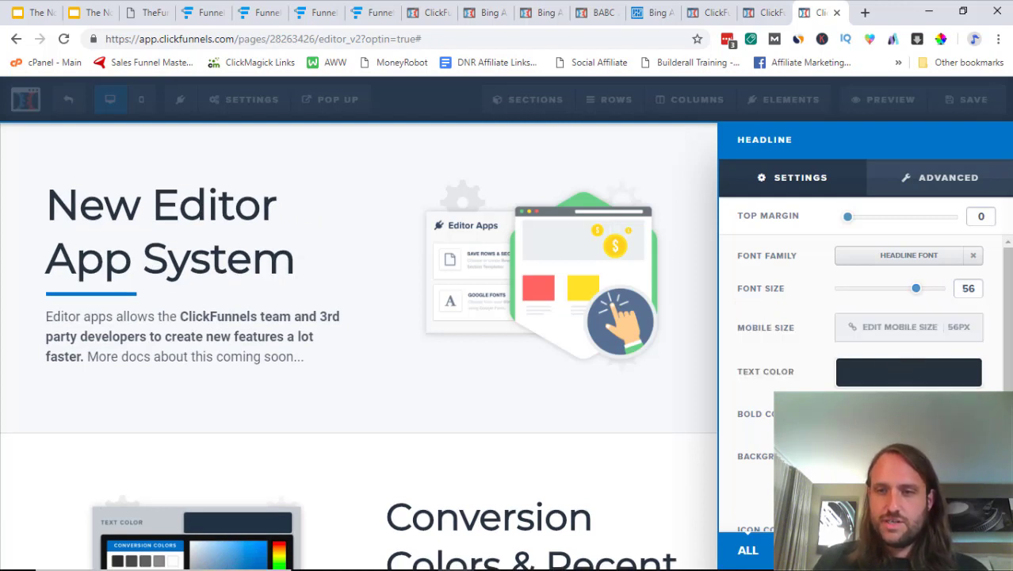
click(843, 380)
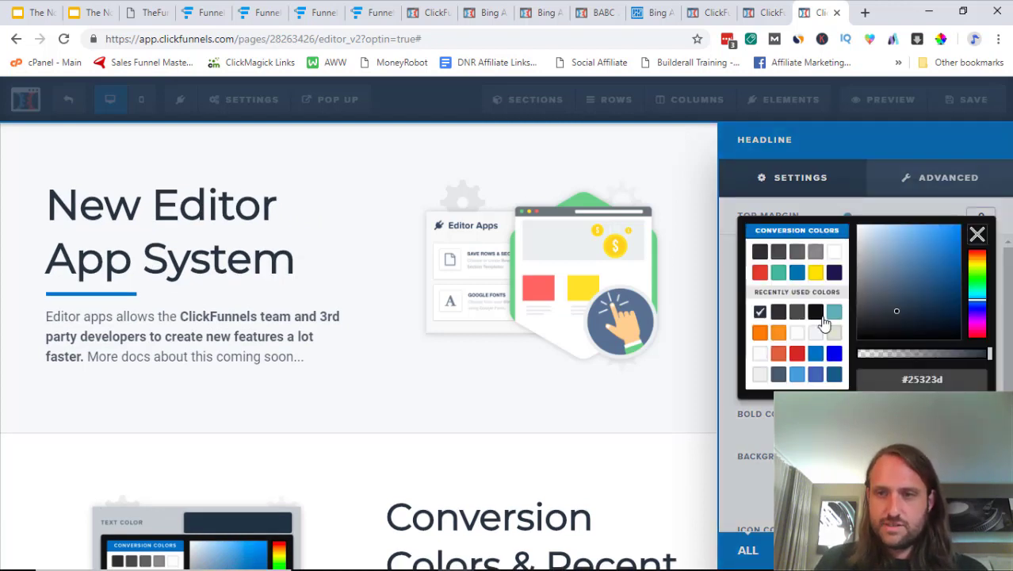
click(798, 274)
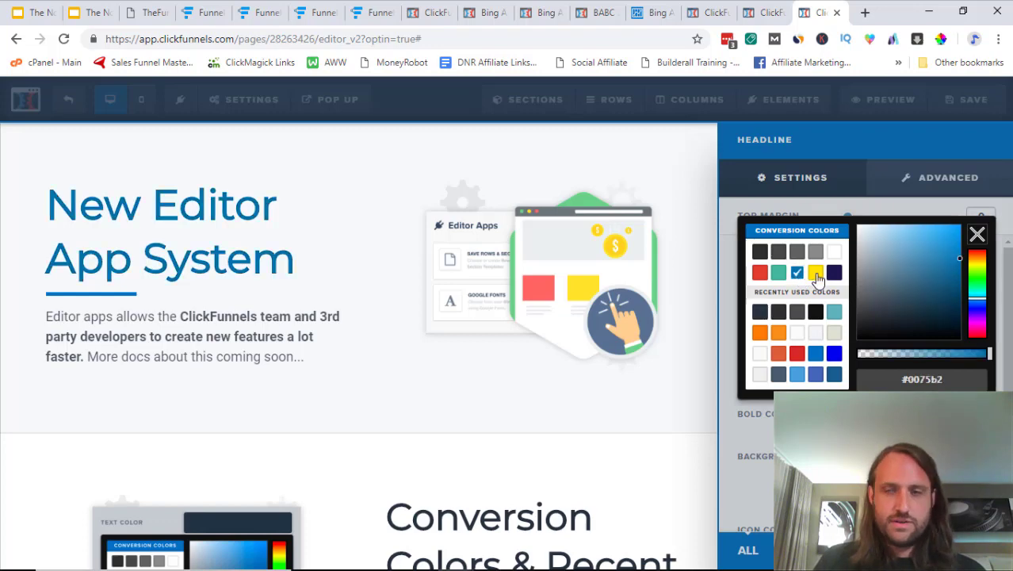
click(840, 209)
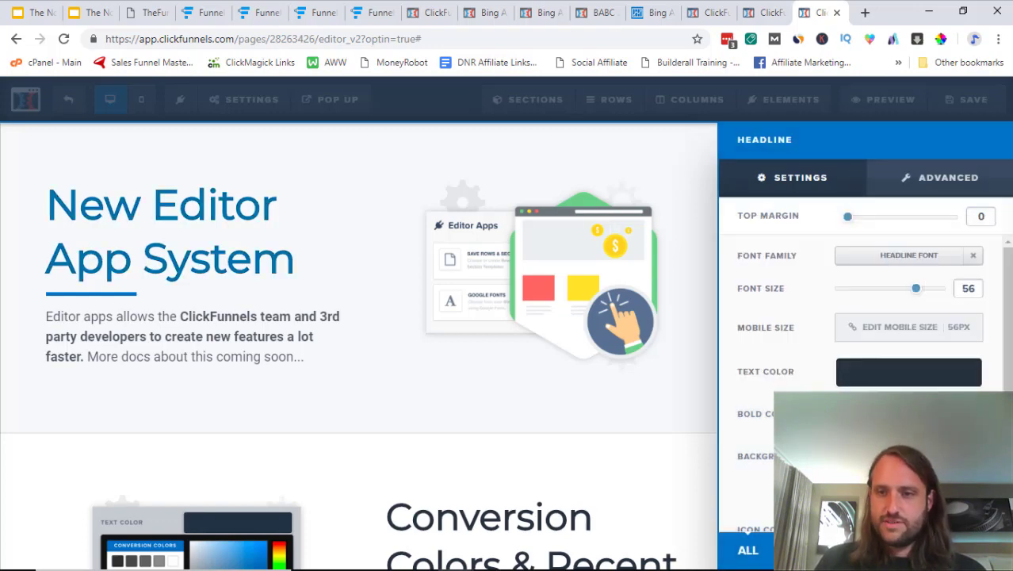
Examine the "New Editor App System" headline's color options, its advanced styles, and its timed delay and animation type choices
scroll(819, 391, down, 2)
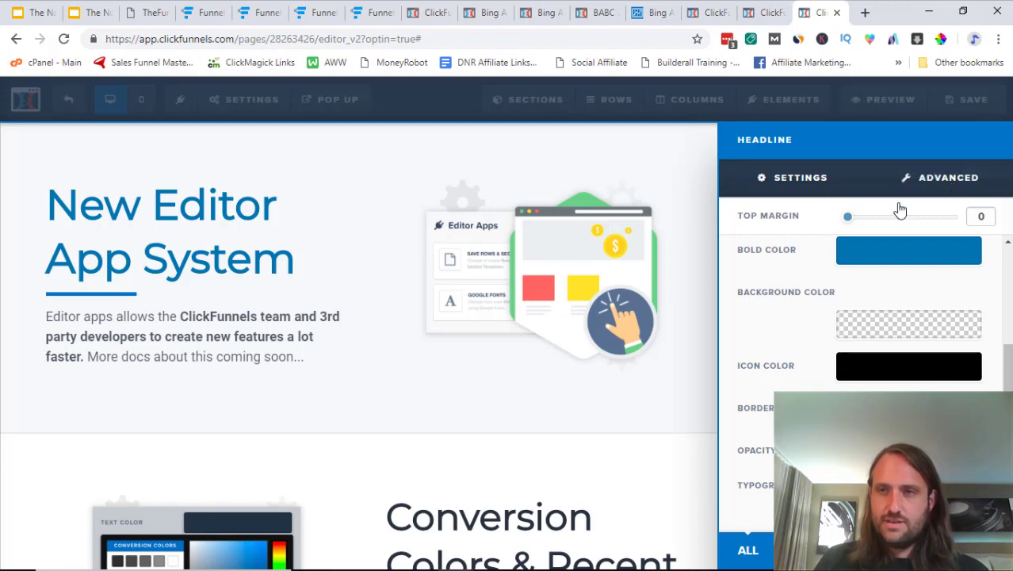
click(910, 180)
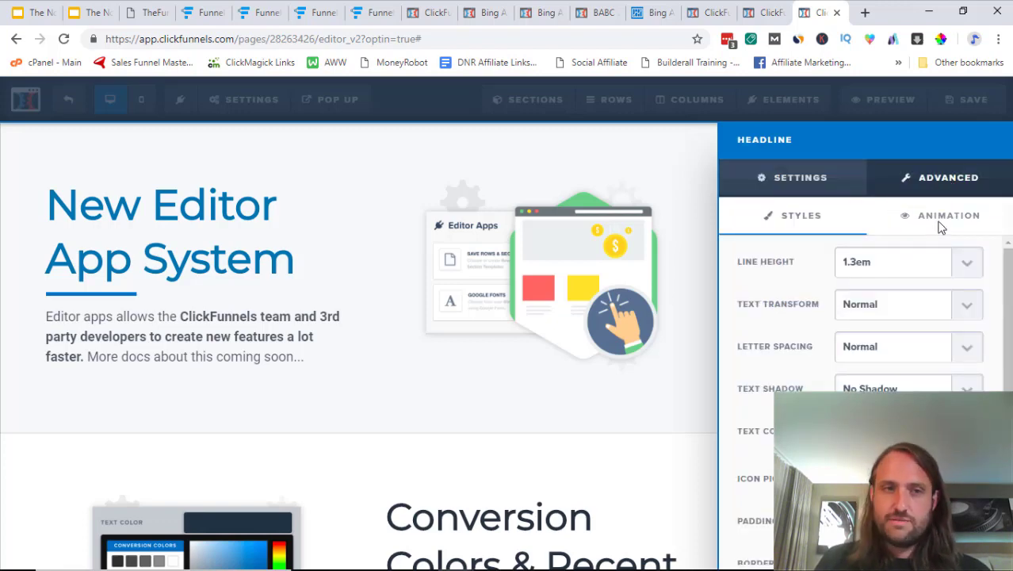
click(940, 226)
click(875, 270)
click(889, 272)
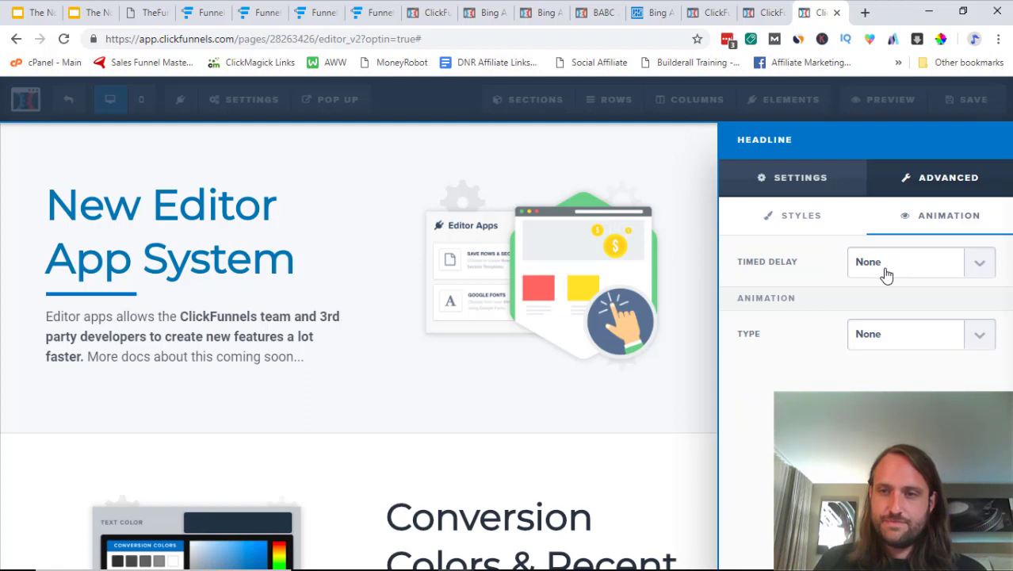
click(886, 273)
click(885, 272)
click(887, 339)
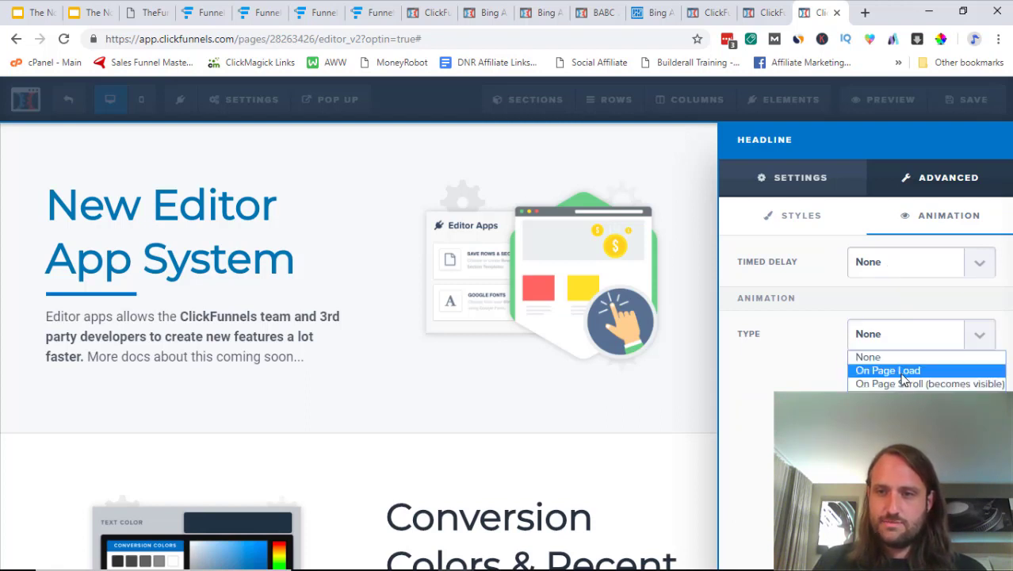
click(807, 252)
click(809, 215)
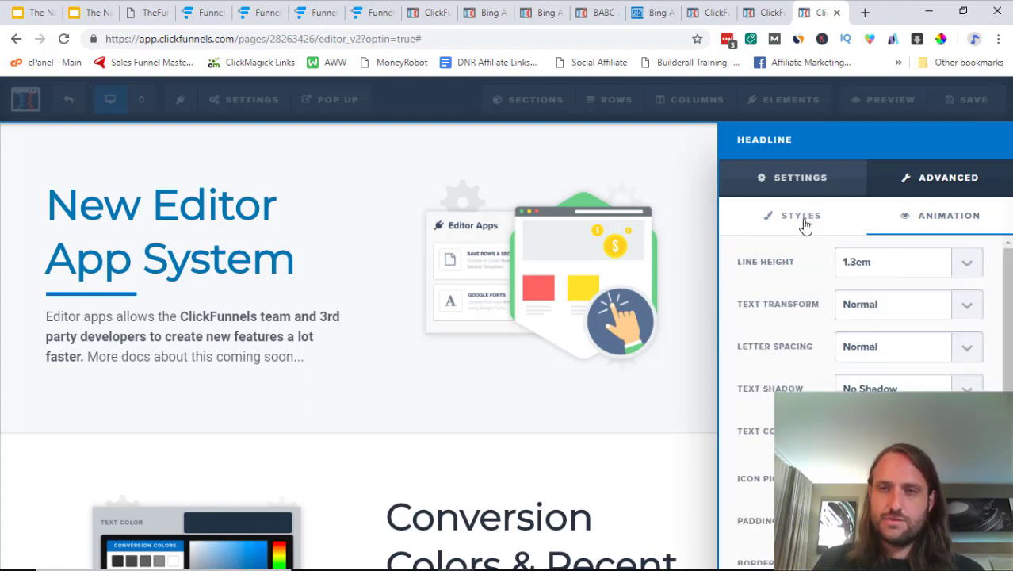
Apply an inner shadow around the "New Editor App System" headline through its advanced styles and close its settings
scroll(853, 341, down, 2)
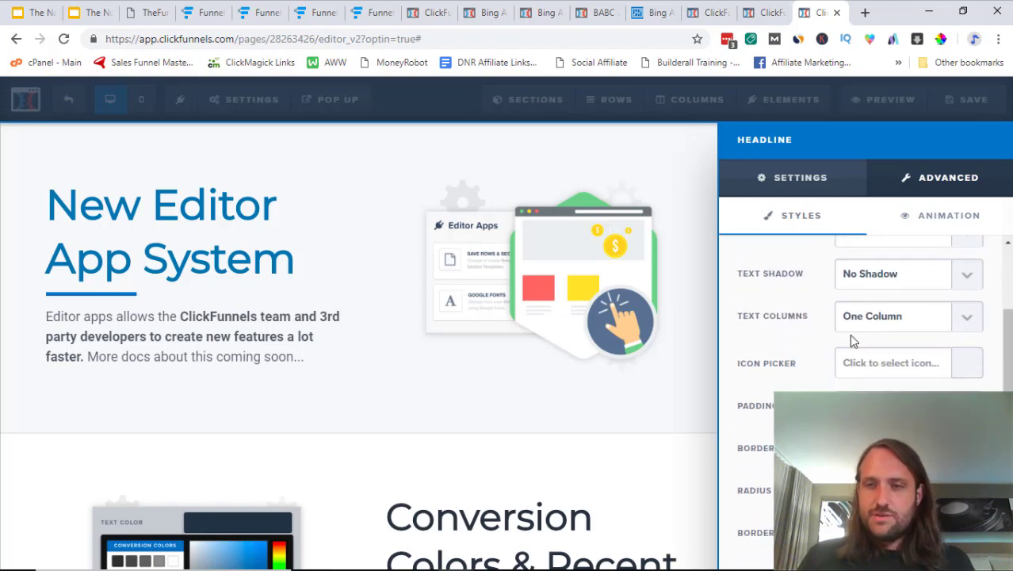
scroll(809, 329, down, 2)
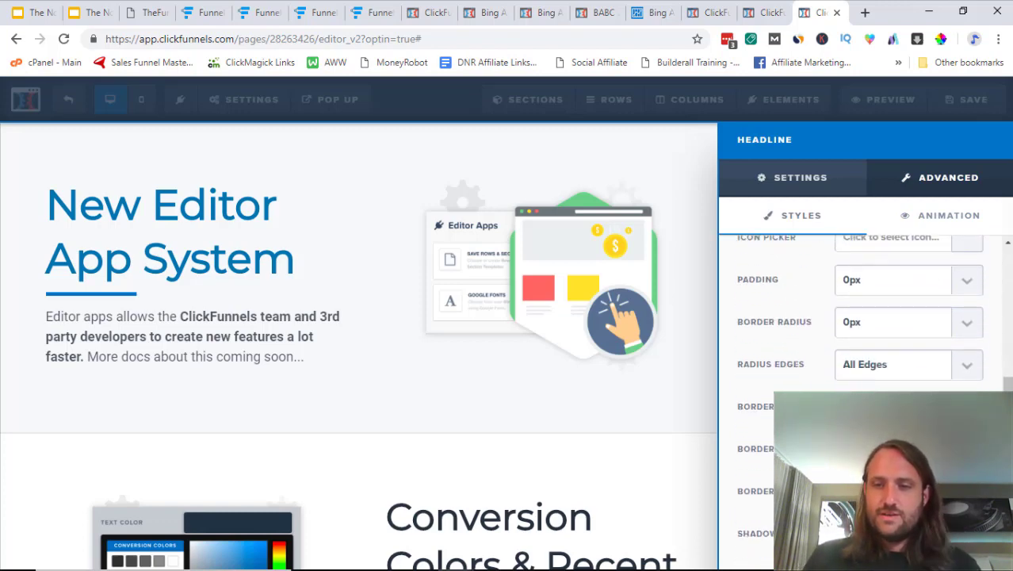
click(908, 533)
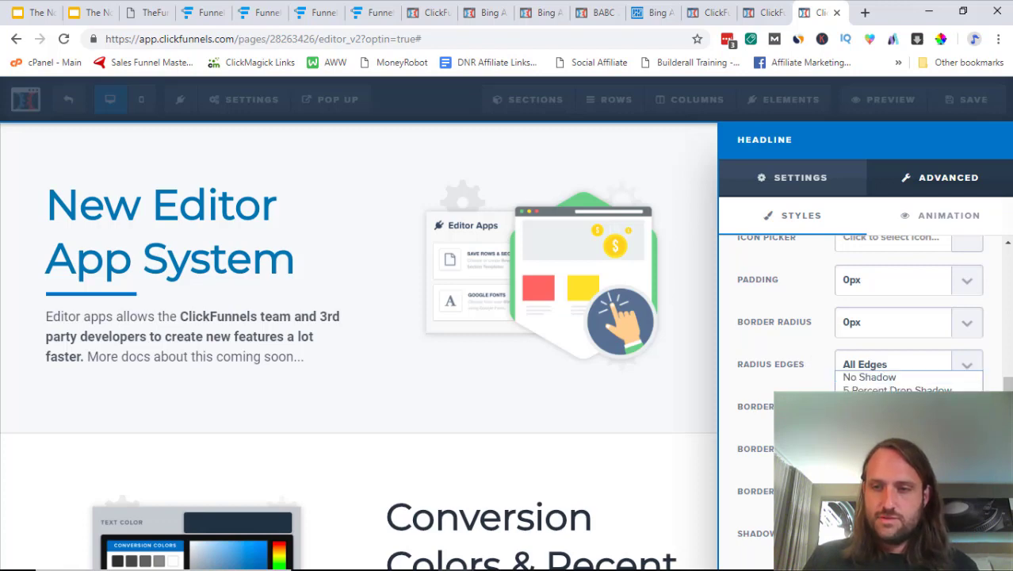
key(Escape)
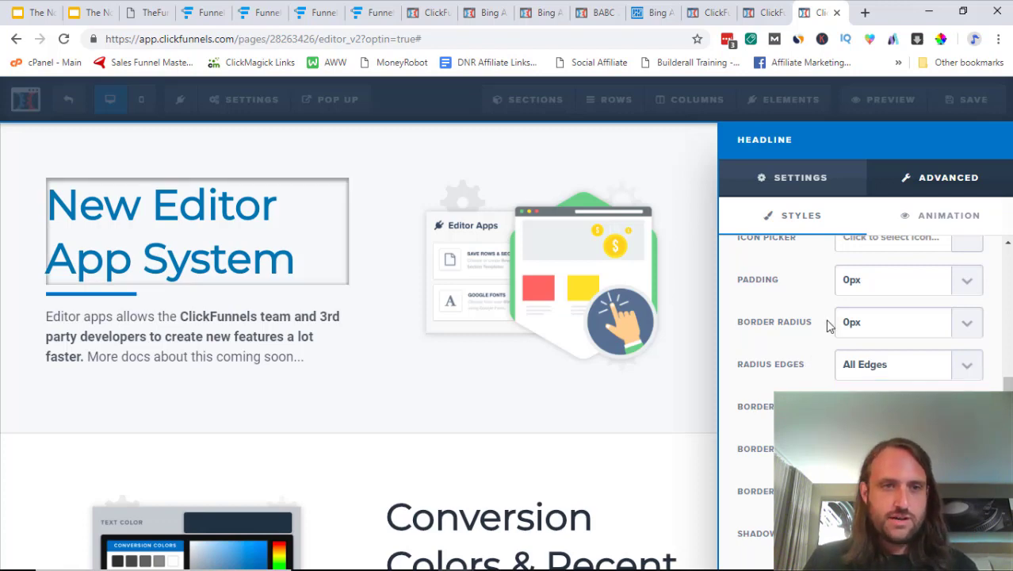
click(407, 310)
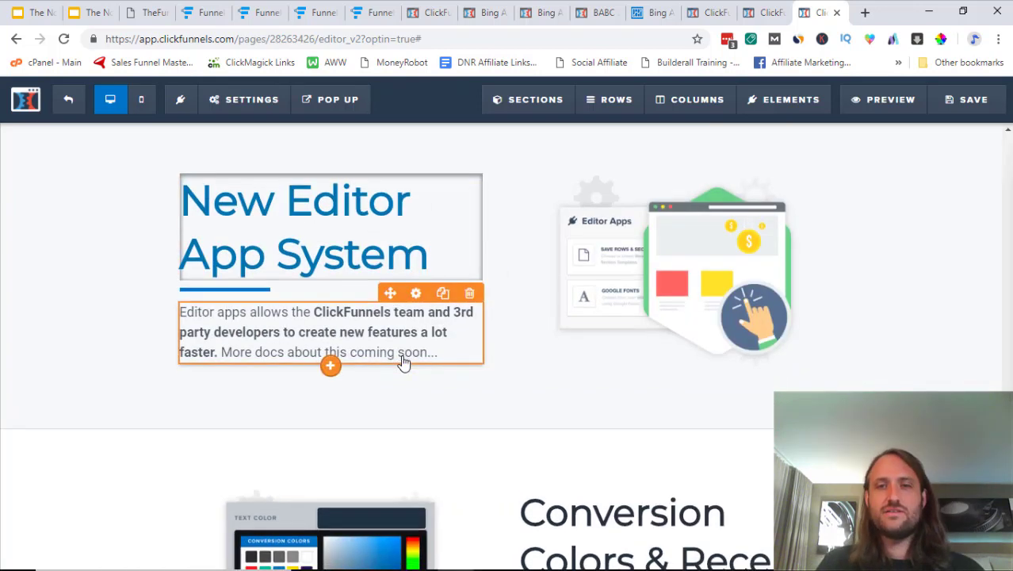
Try widths of 250 and 10 on the Editor Apps image and restore its width to 350
scroll(402, 357, down, 1)
scroll(672, 229, up, 2)
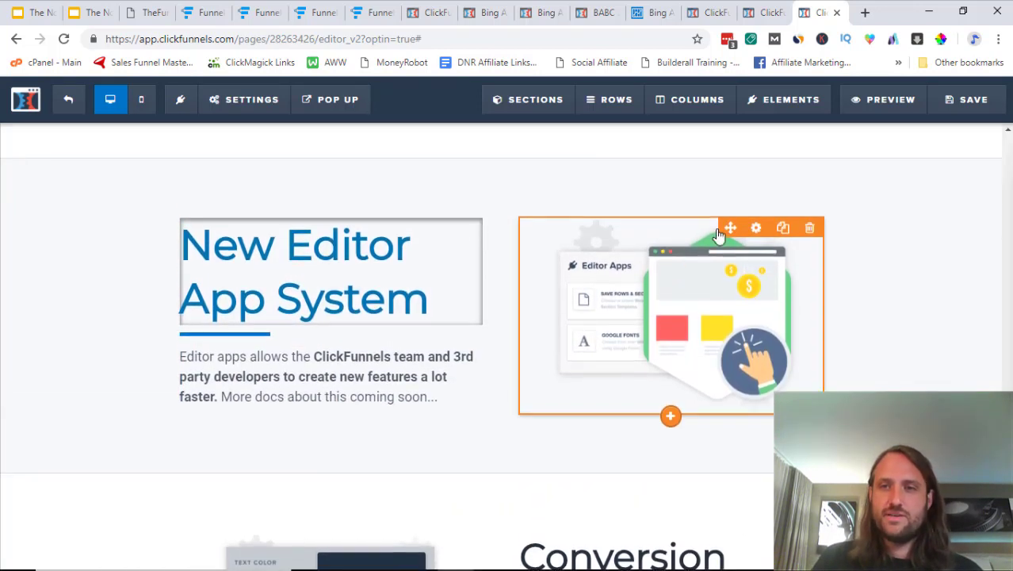
click(755, 229)
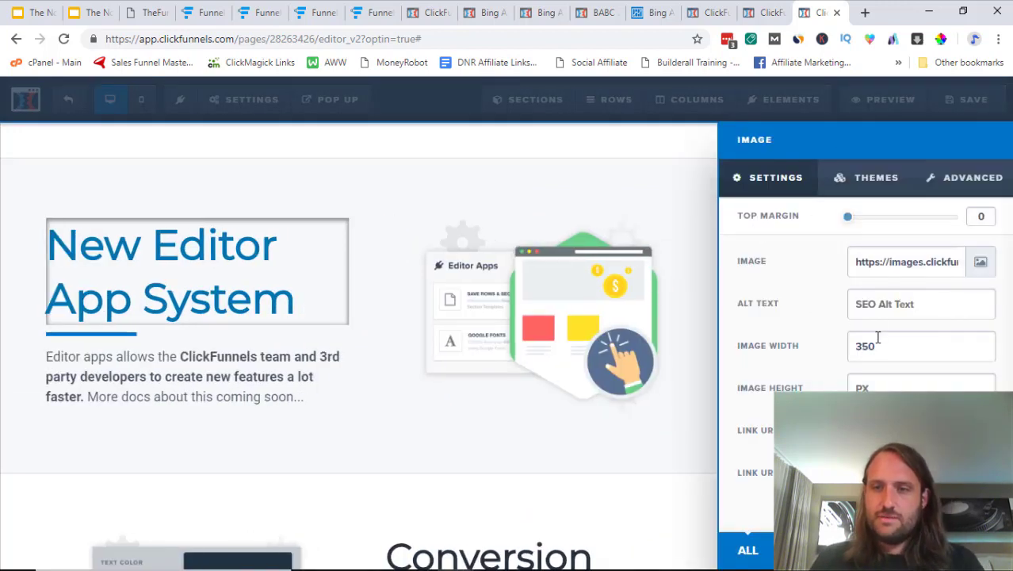
text(250)
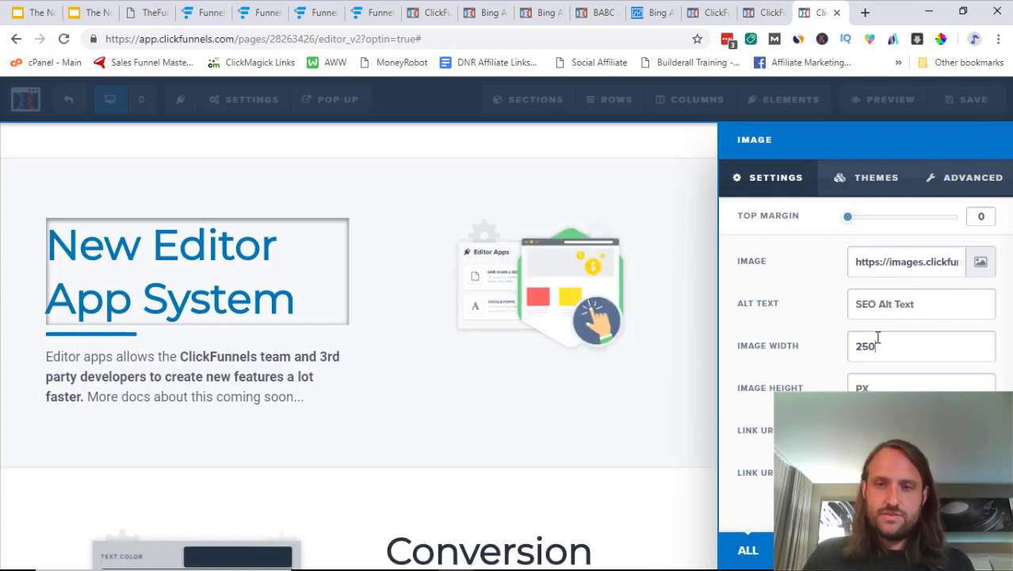
key(BackSpace)
key(BackSpace)
key(BackSpace)
text(100)
key(BackSpace)
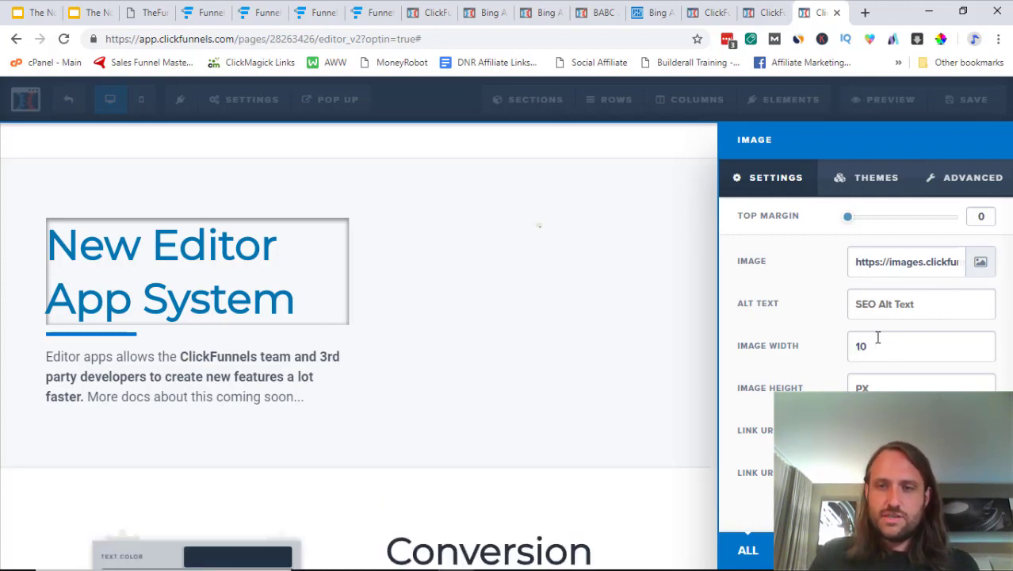
key(BackSpace)
key(BackSpace)
text(350)
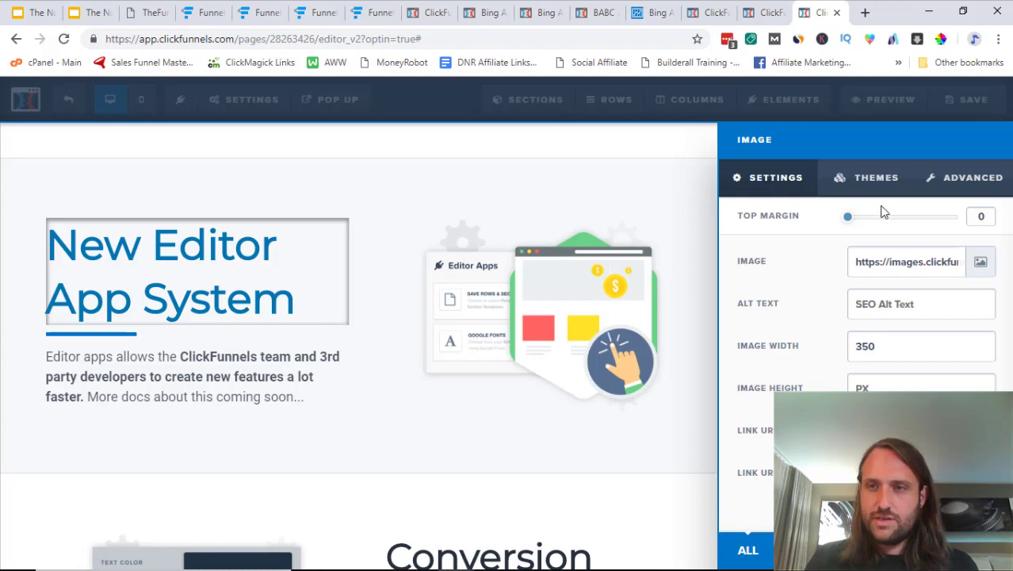
Apply the image theme with a thin dark border and shadow to the Editor Apps image and save the page
click(876, 179)
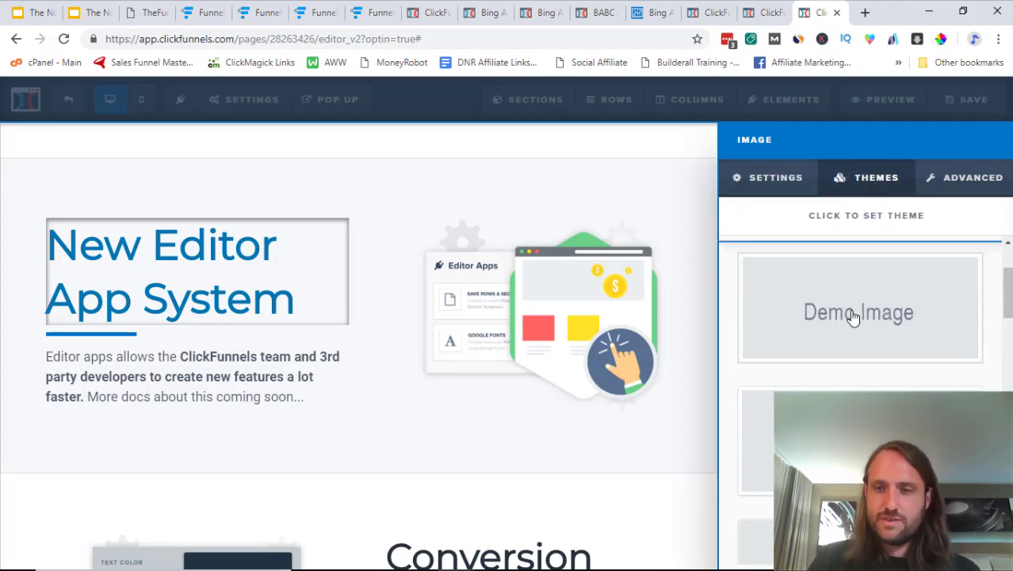
scroll(852, 316, down, 2)
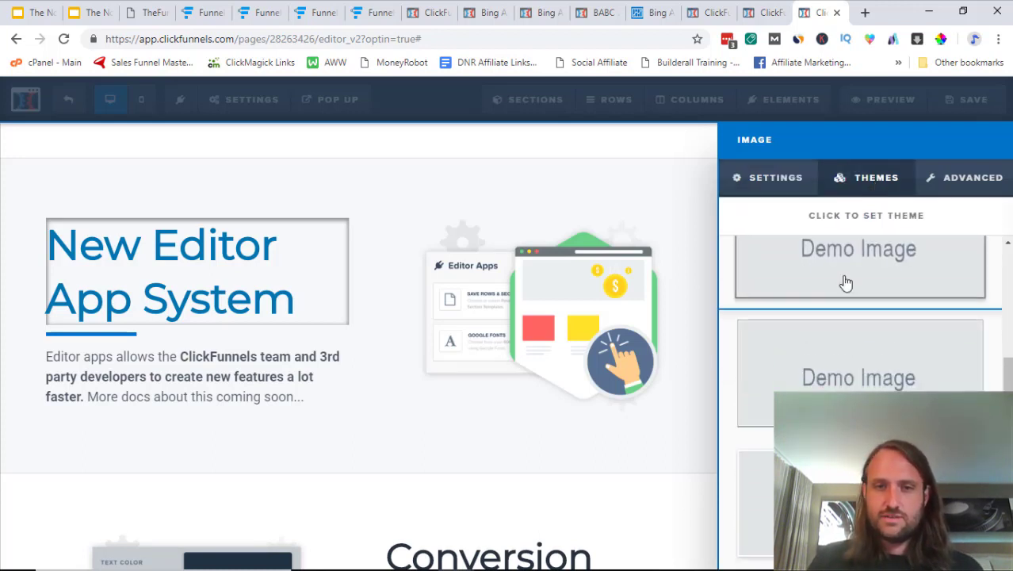
click(846, 269)
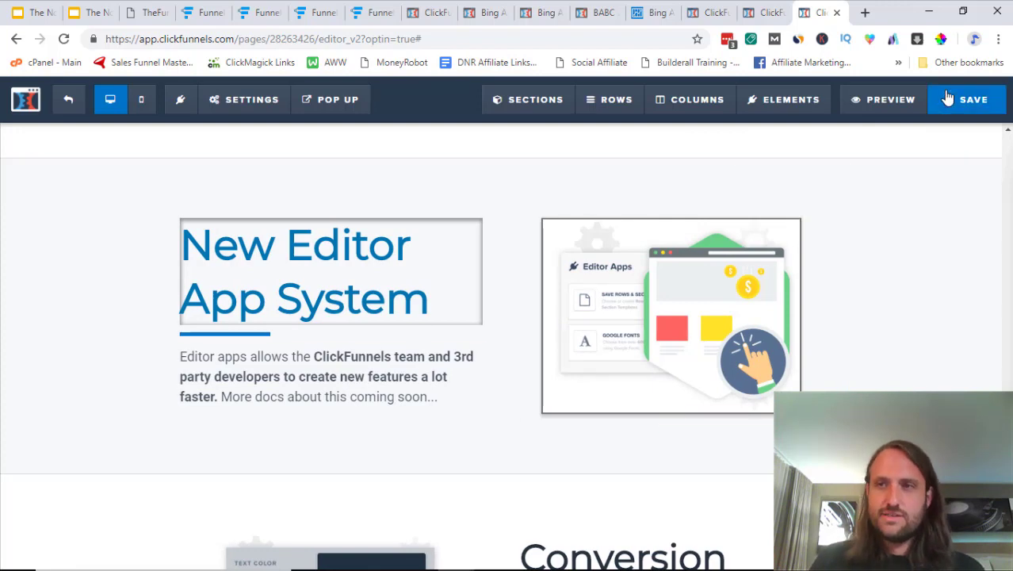
key(ctrl+s)
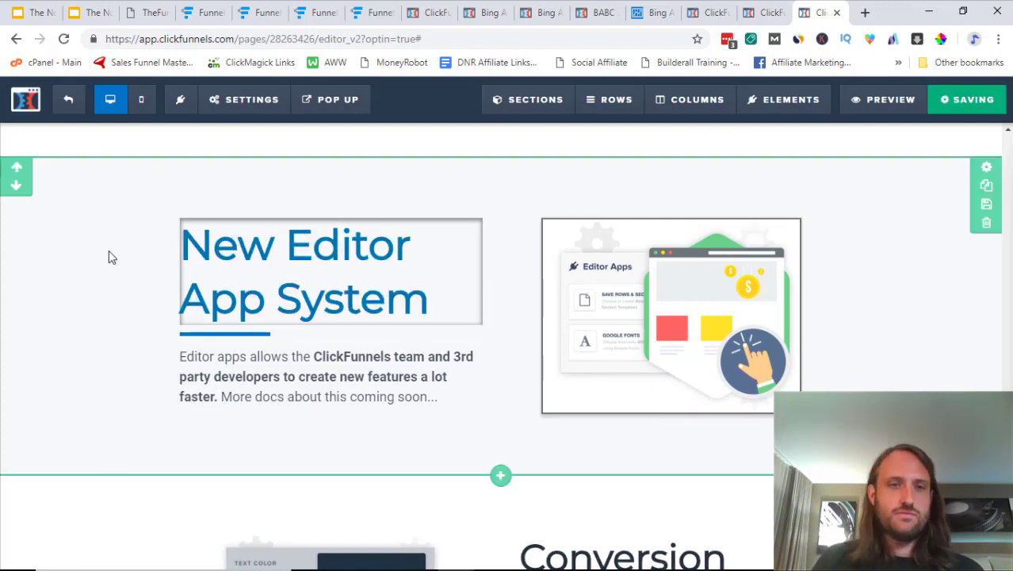
Review the page from the New Editor App System section down to the footer and back up to the opening headline and video
scroll(110, 250, down, 8)
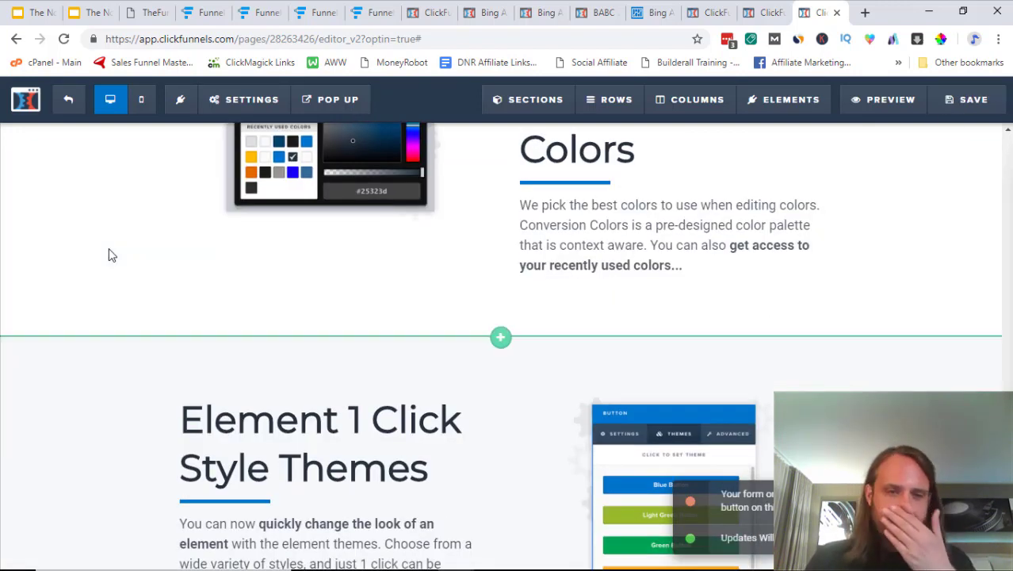
scroll(112, 255, down, 2)
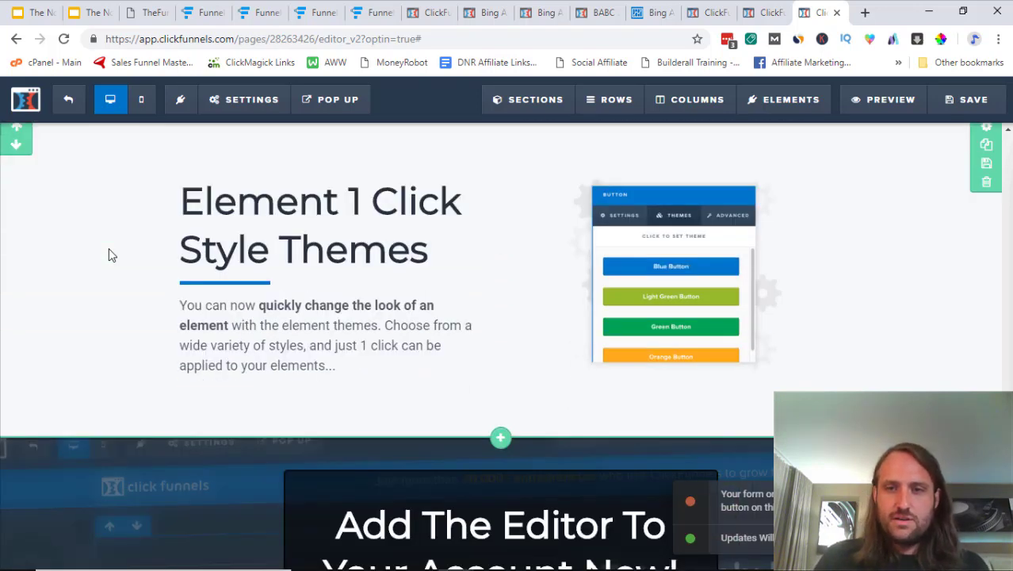
scroll(110, 253, down, 4)
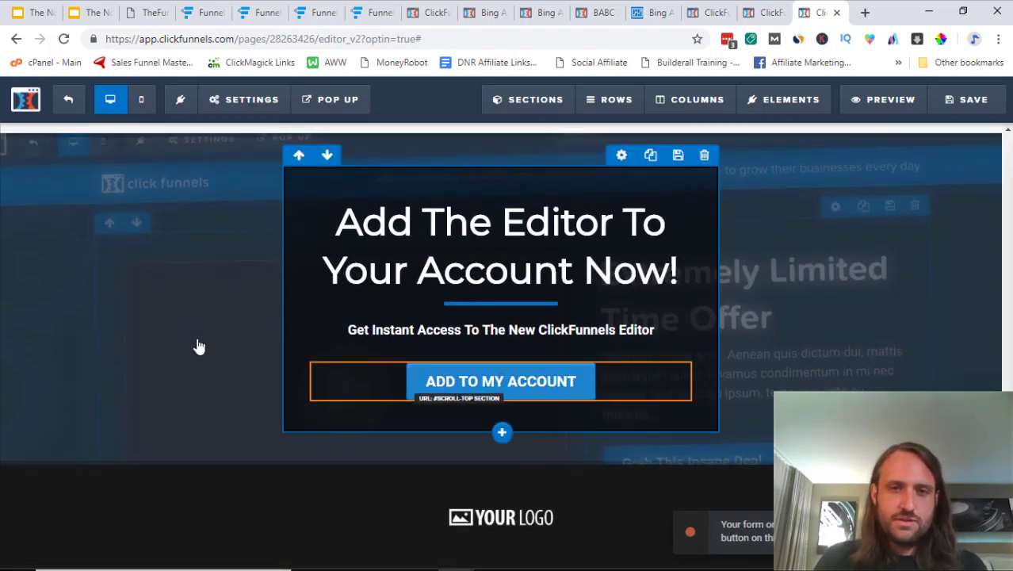
scroll(197, 341, up, 10)
scroll(197, 344, up, 20)
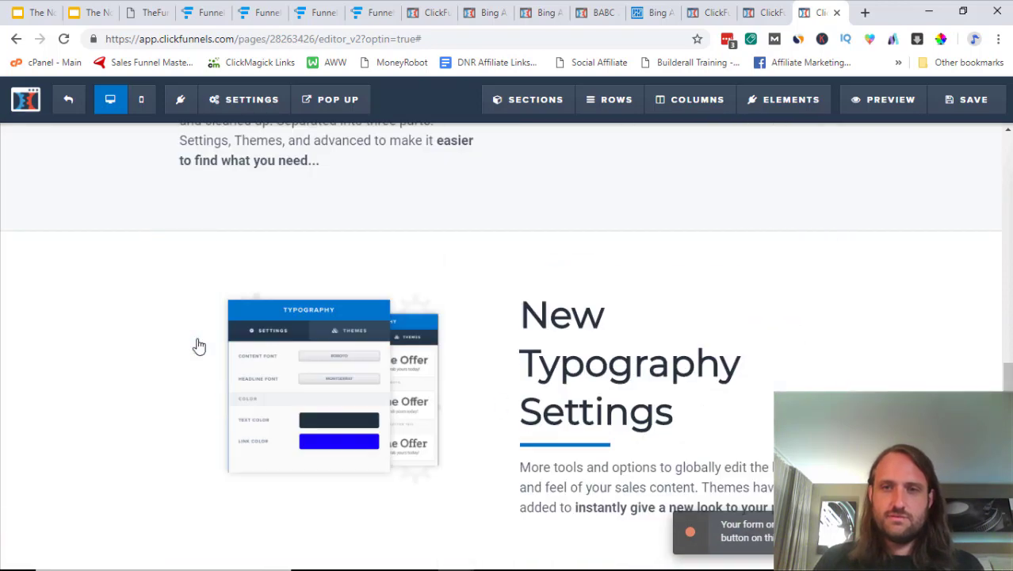
scroll(199, 347, up, 20)
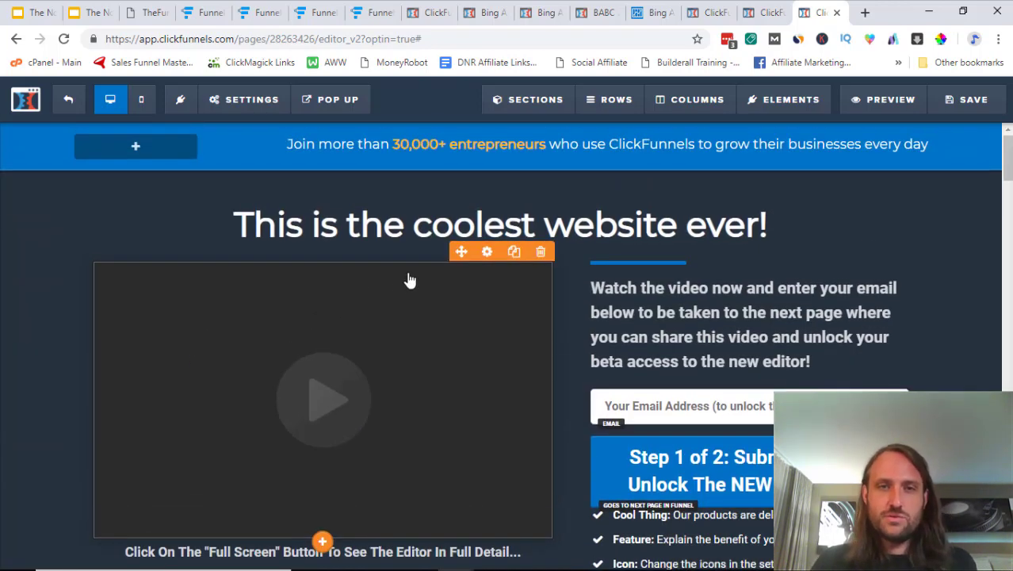
scroll(407, 280, down, 1)
scroll(407, 280, up, 1)
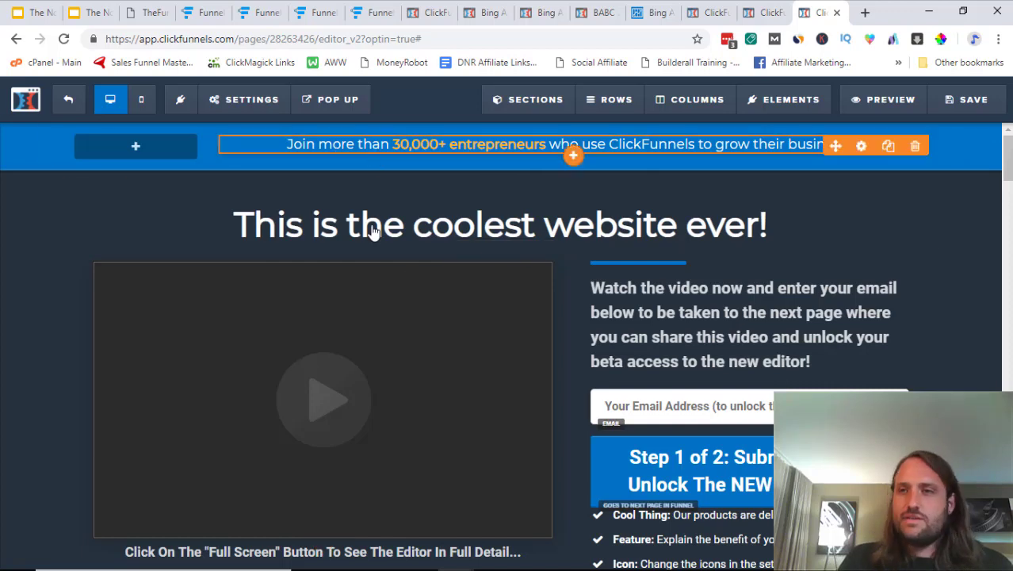
scroll(283, 441, down, 2)
scroll(283, 441, up, 2)
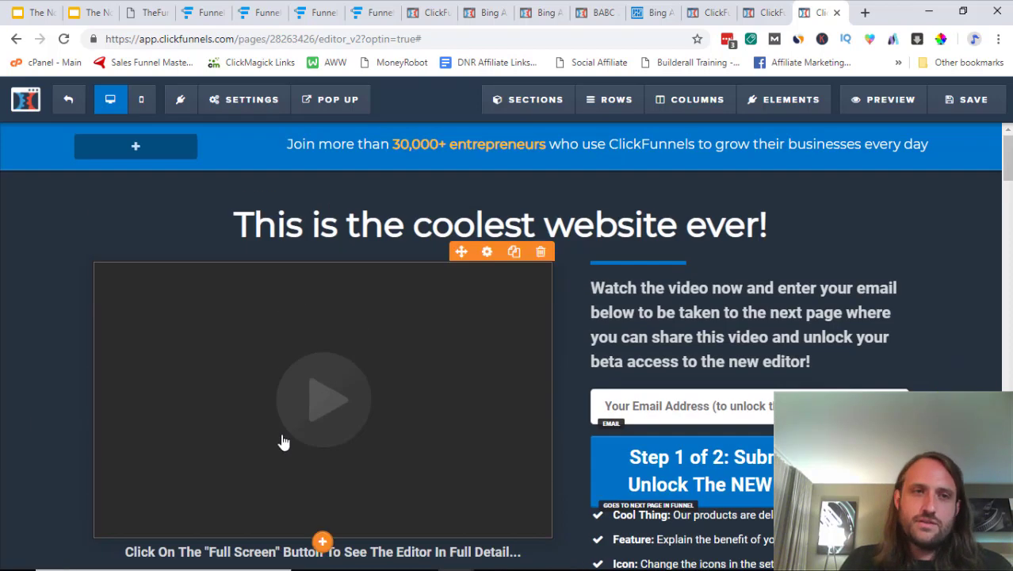
Preview the page's mobile layout down to the Pre-Made Section & Row Library and return to the desktop layout
click(143, 101)
scroll(521, 251, down, 12)
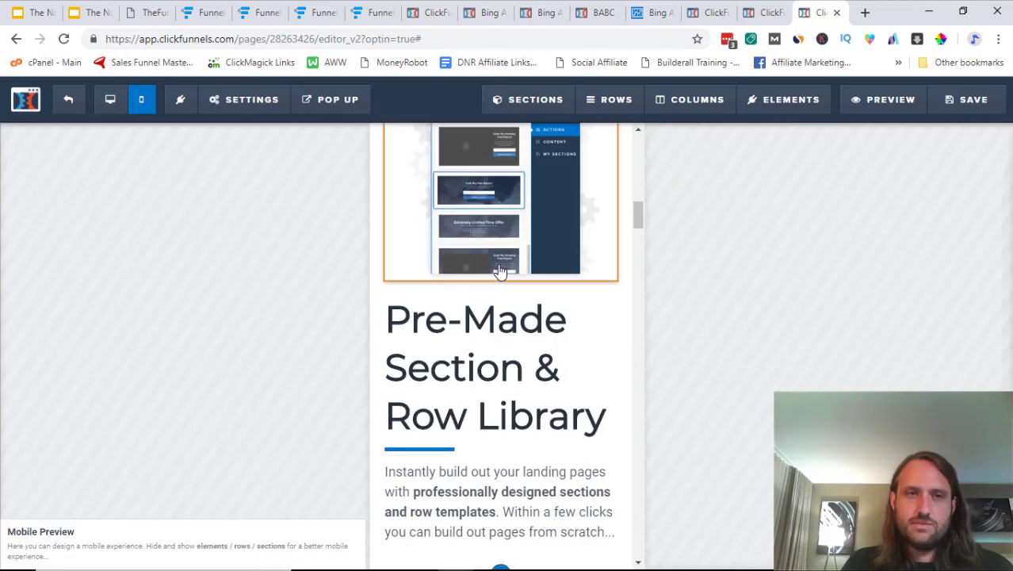
scroll(515, 246, up, 5)
click(110, 99)
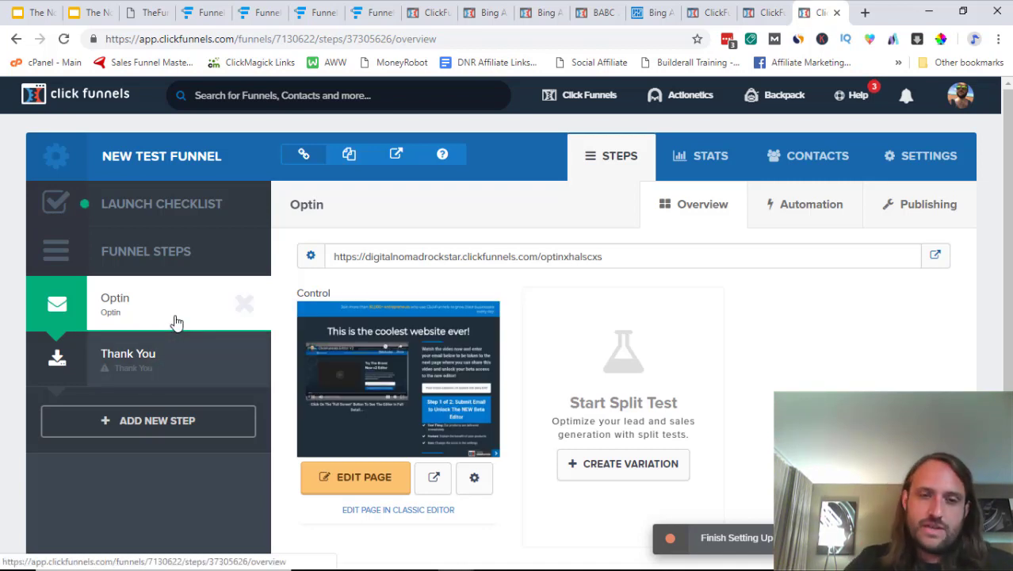
Open the funnel's Thank You step and add another funnel step named "new step" with the path "newstep"
scroll(285, 275, down, 1)
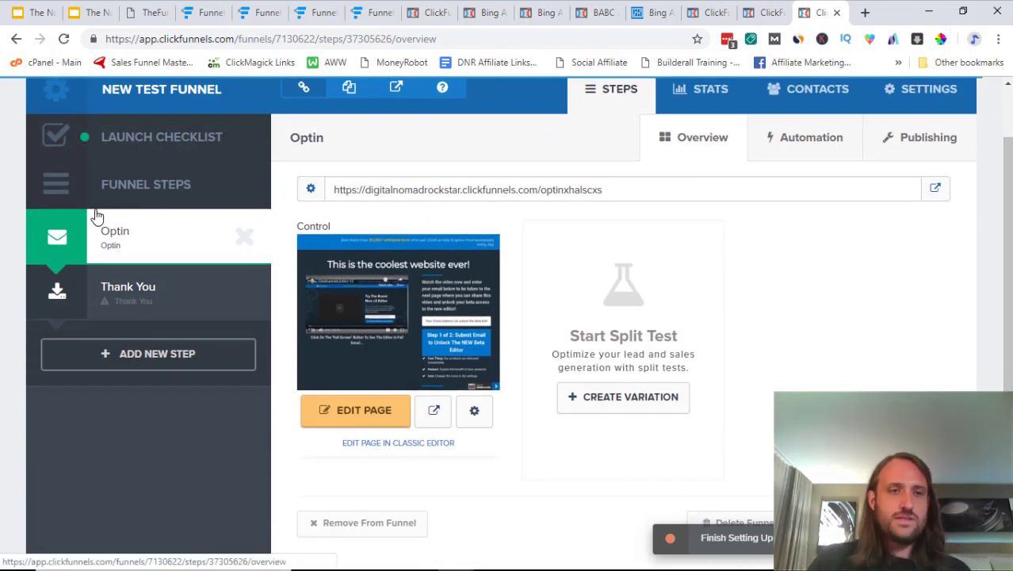
click(141, 295)
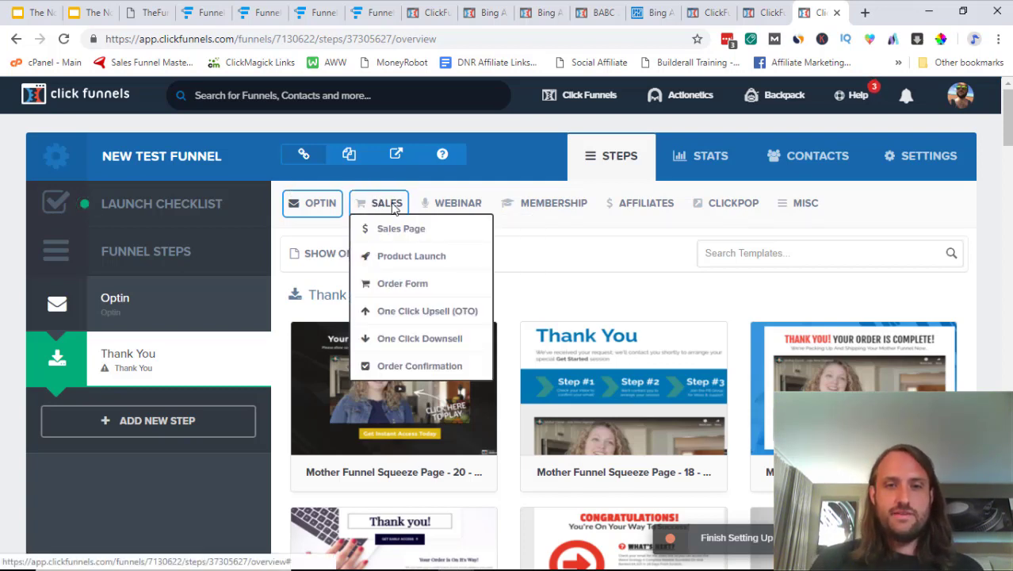
click(166, 424)
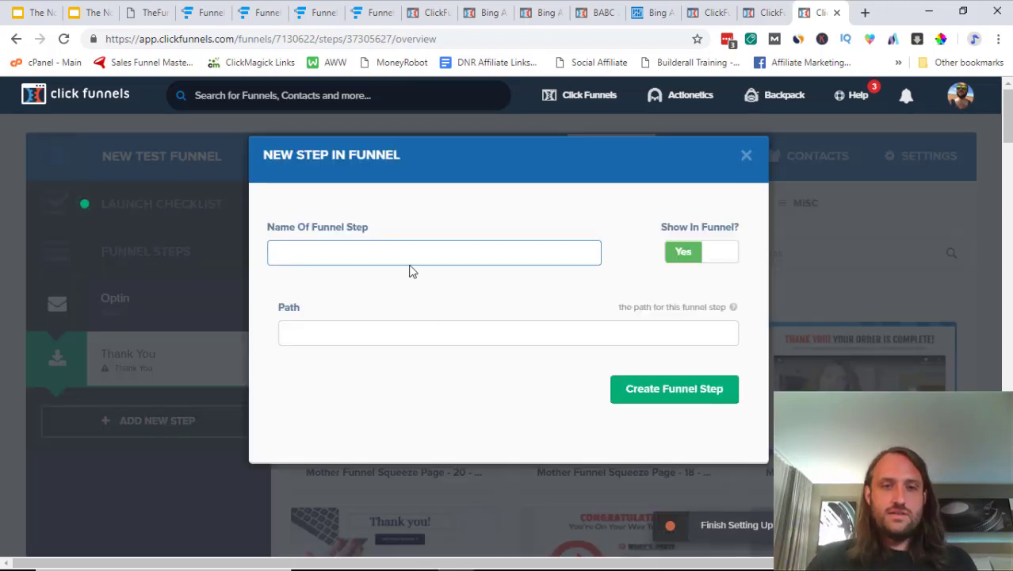
text(new step)
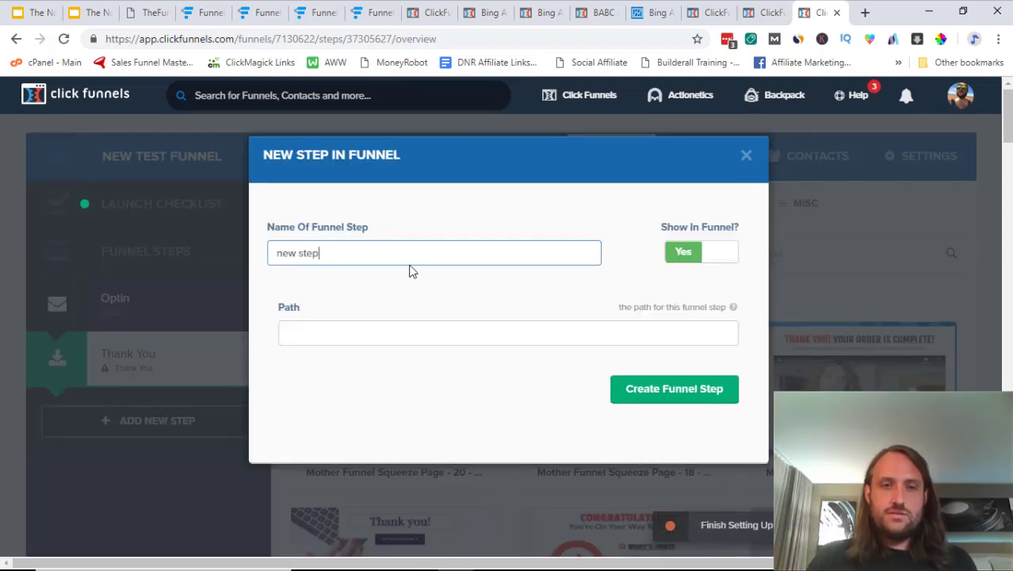
click(560, 330)
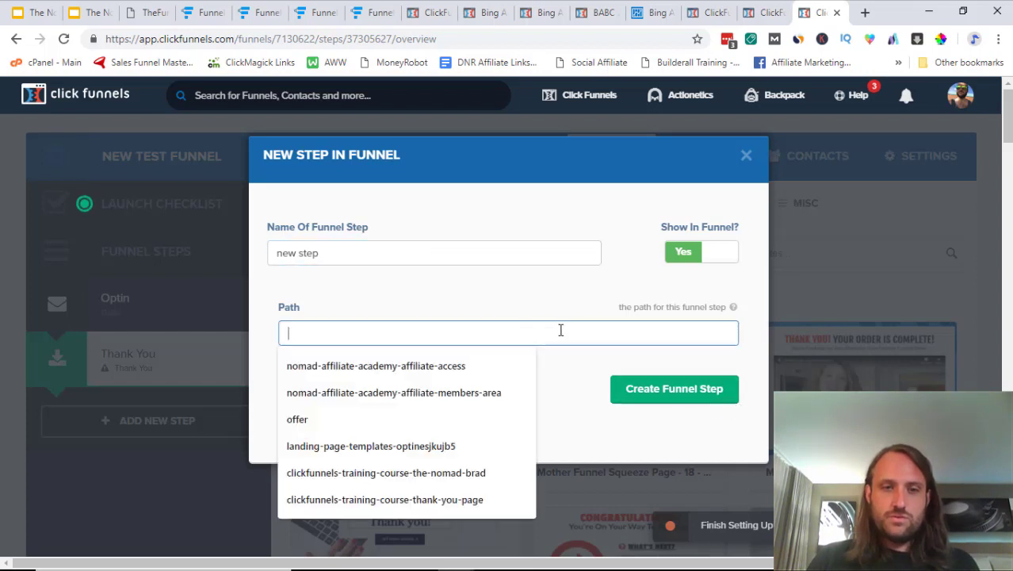
text(new st)
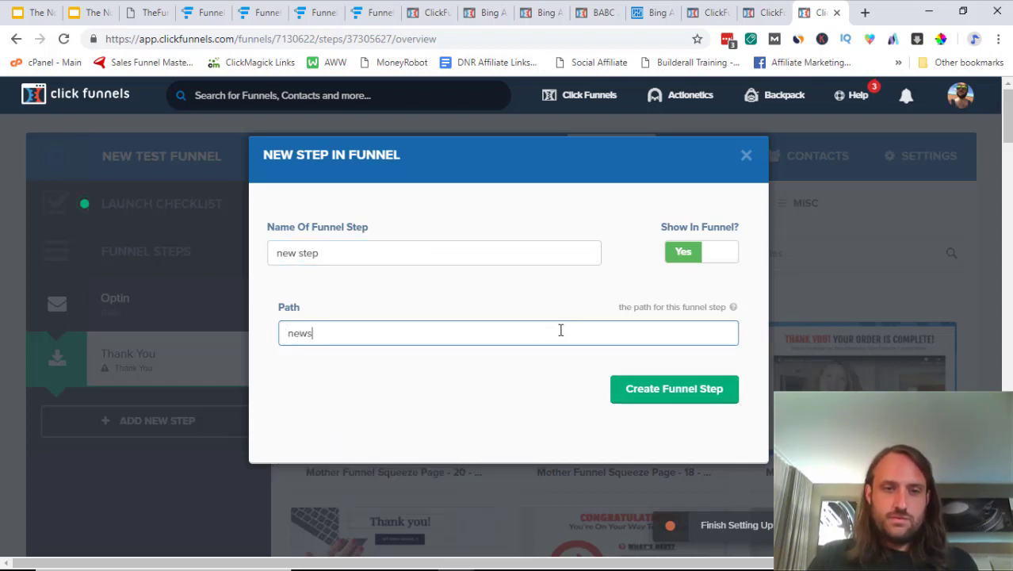
text(tep)
click(674, 389)
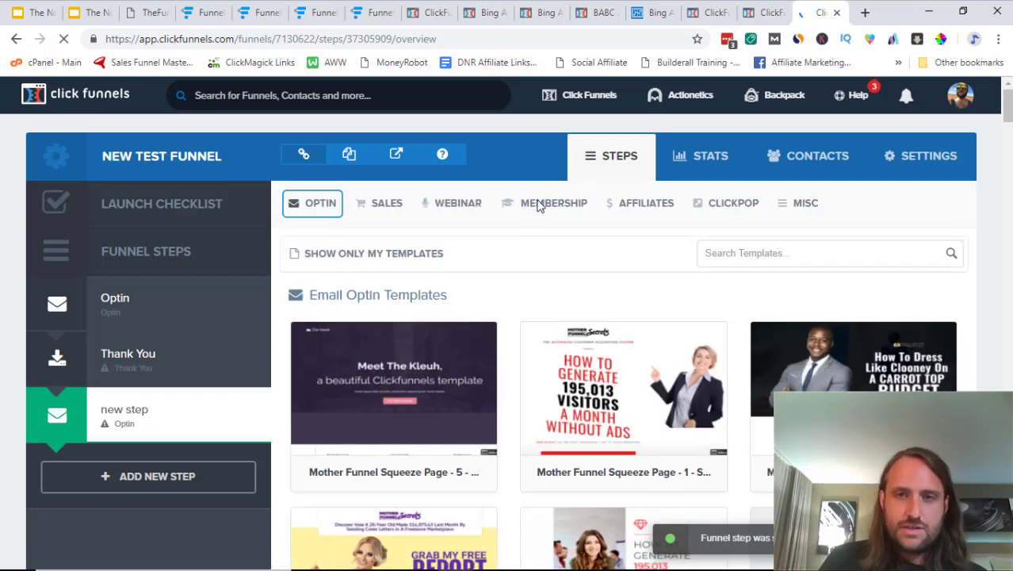
Look through the Membership, Affiliates and Sales page types offered for the "new step" funnel step
click(555, 205)
click(649, 206)
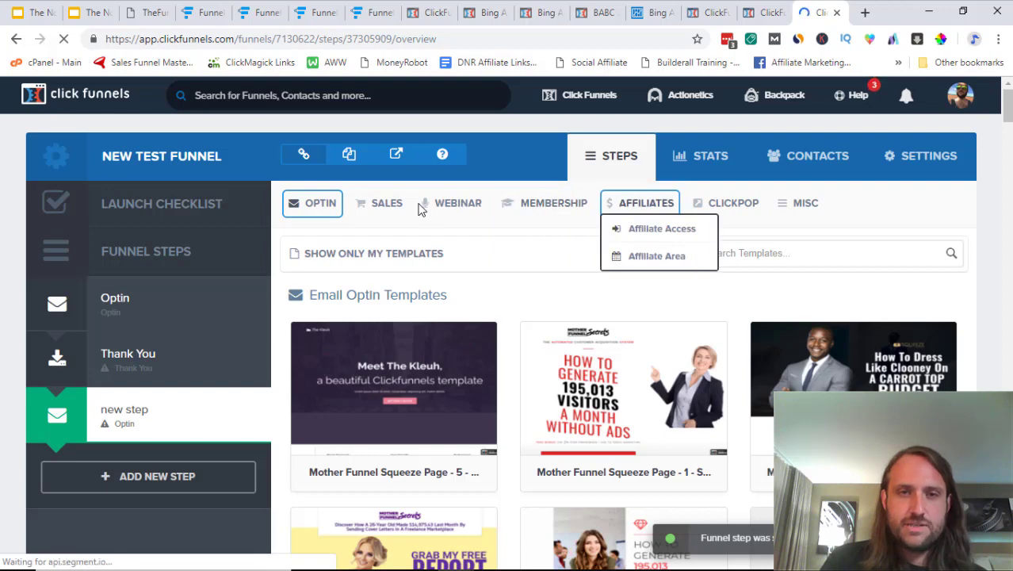
click(384, 205)
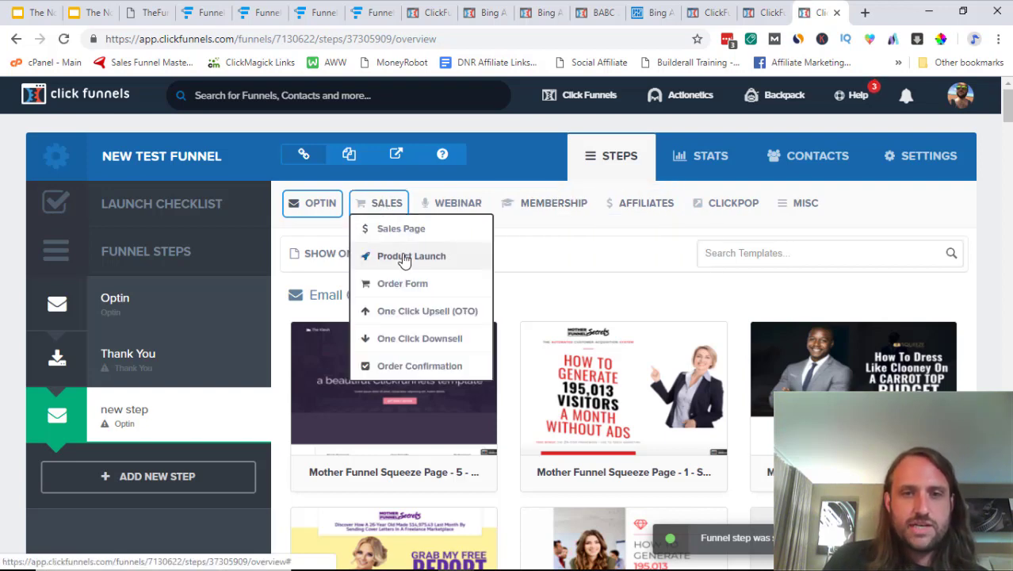